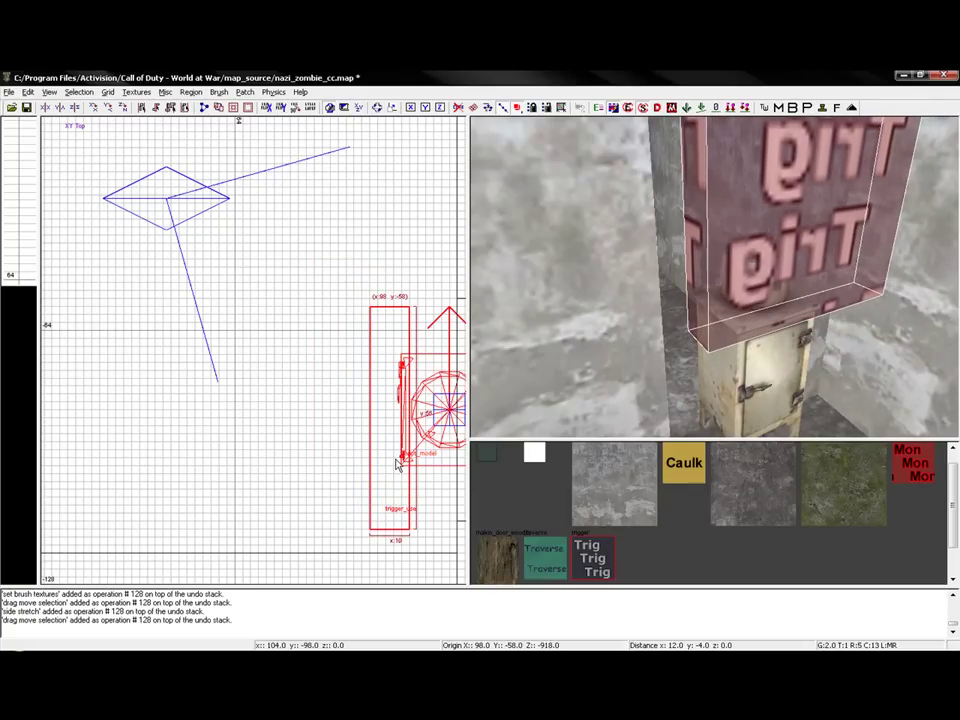
Stretch the trigger_use brush in the front view down to the floor and lower its top, making it 68 units tall
{"action": "key", "text": "Escape"}
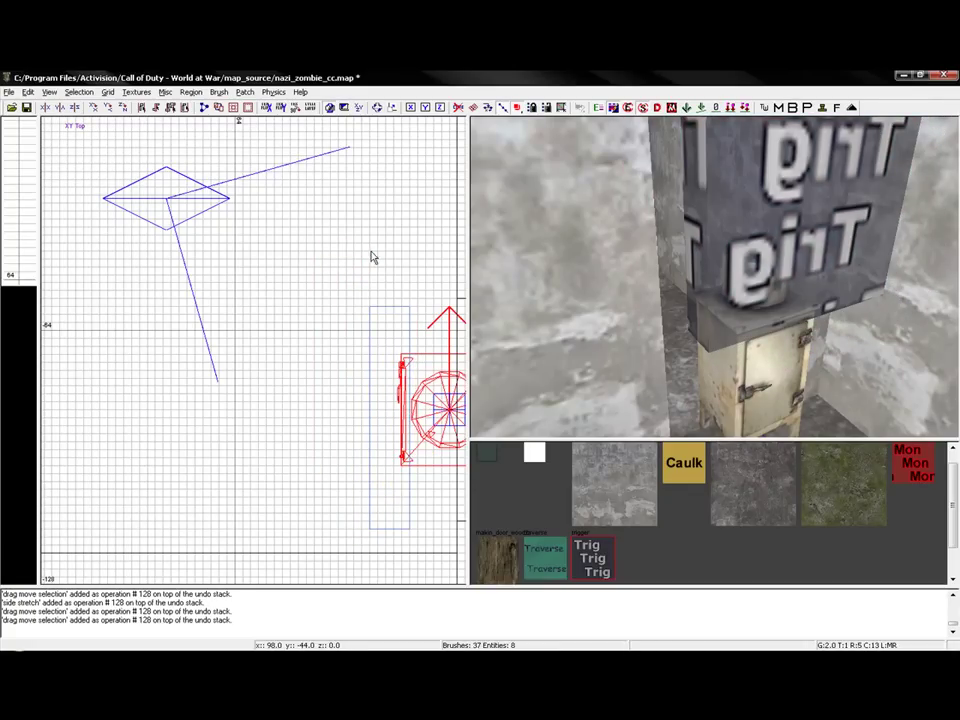
{"action": "left_click", "coordinate": [804, 233], "text": "shift"}
{"action": "key", "text": "ctrl+Tab"}
{"action": "scroll", "coordinate": [379, 402], "scroll_direction": "up", "scroll_amount": 3}
{"action": "right_click_drag", "start_coordinate": [379, 402], "coordinate": [385, 200]}
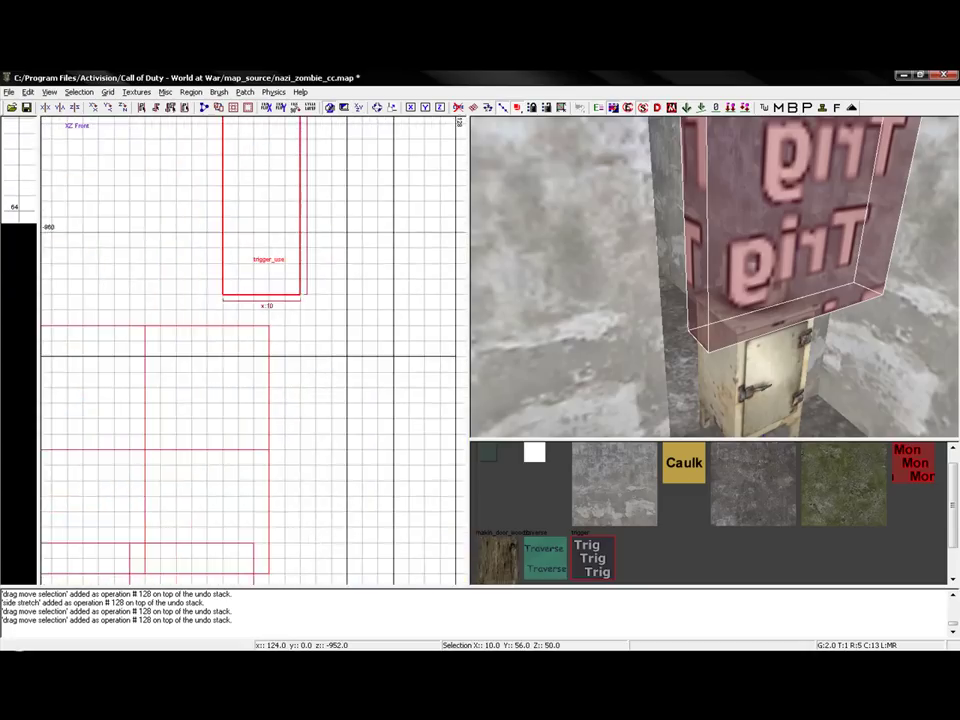
{"action": "scroll", "coordinate": [330, 370], "scroll_direction": "down", "scroll_amount": 5}
{"action": "left_click_drag", "start_coordinate": [306, 370], "coordinate": [311, 511]}
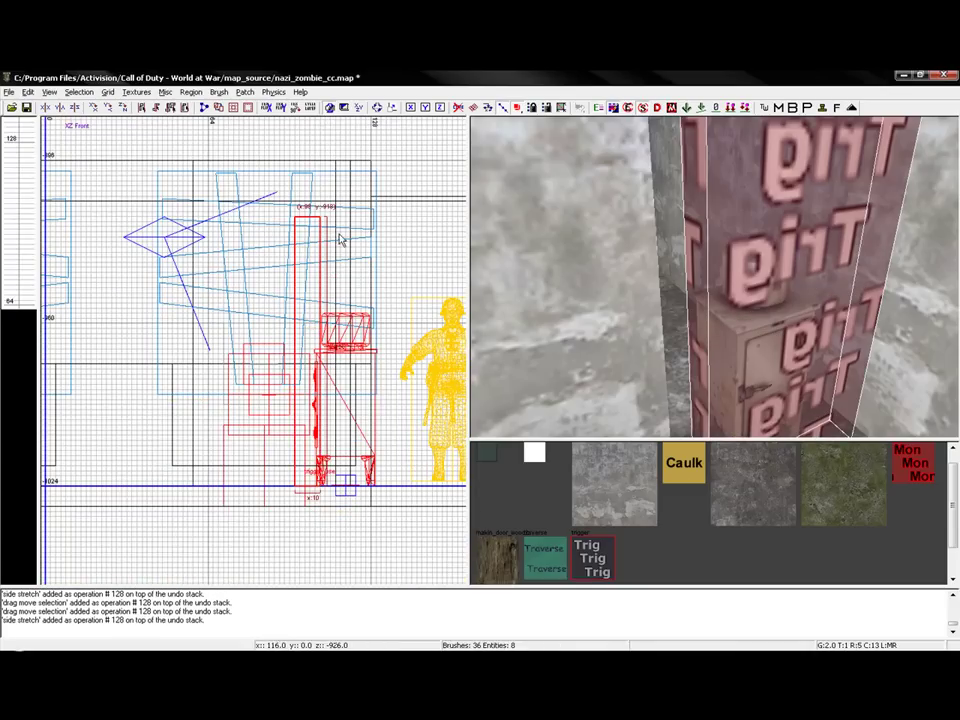
{"action": "left_click_drag", "start_coordinate": [304, 184], "coordinate": [304, 283]}
{"action": "key", "text": "Escape"}
Examine the trigger brush around the fridge from behind and from the front in the 3D view
{"action": "right_click_drag", "start_coordinate": [620, 292], "coordinate": [650, 225]}
{"action": "key", "text": "Up"}
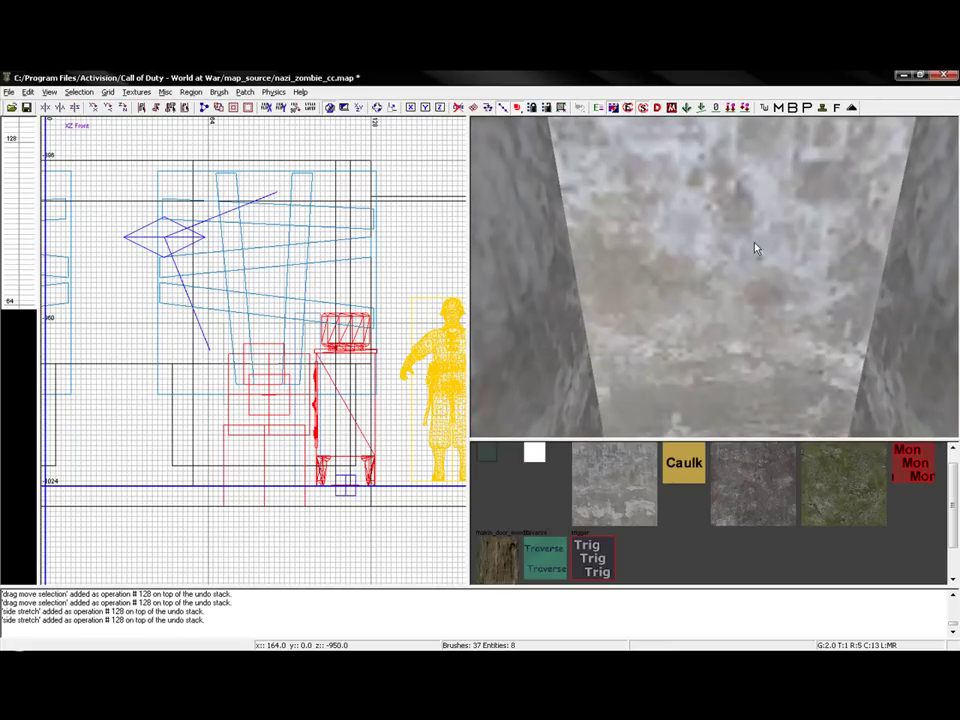
{"action": "right_click_drag", "start_coordinate": [673, 273], "coordinate": [613, 298]}
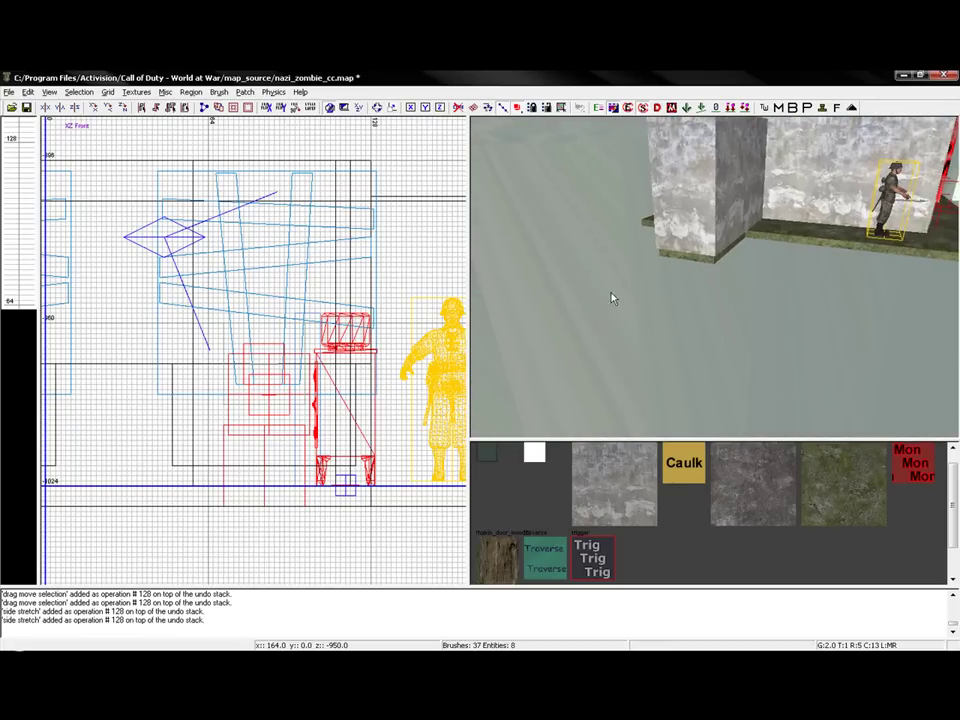
{"action": "right_click_drag", "start_coordinate": [675, 352], "coordinate": [665, 265]}
{"action": "right_click_drag", "start_coordinate": [706, 338], "coordinate": [704, 318]}
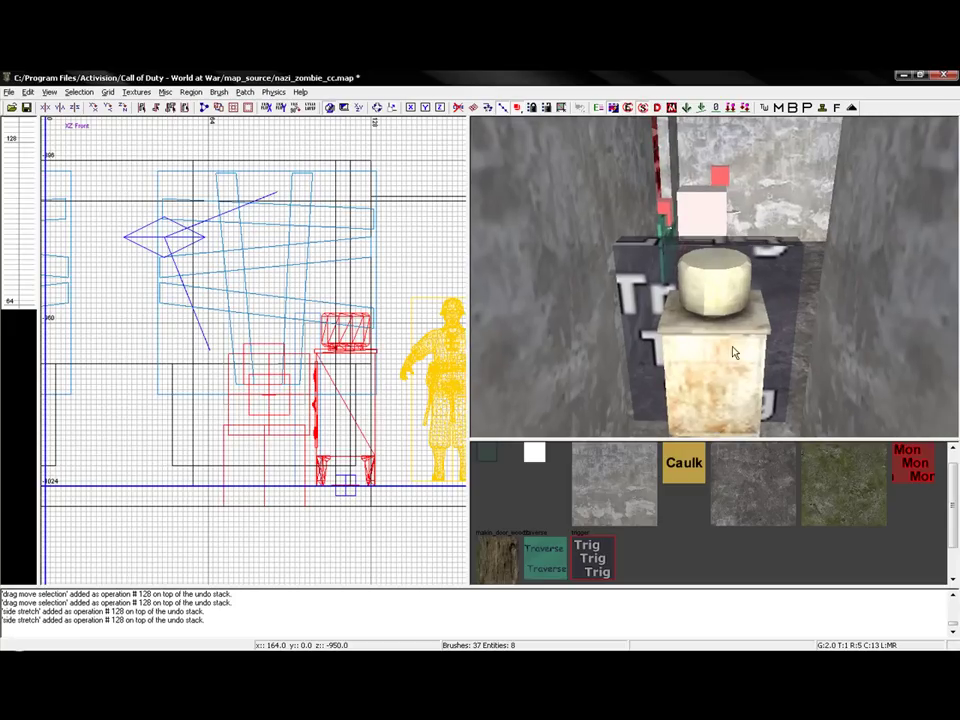
{"action": "mouse_move", "coordinate": [700, 383]}
{"action": "right_mouse_down"}
{"action": "mouse_move", "coordinate": [702, 345]}
{"action": "mouse_move", "coordinate": [701, 358]}
{"action": "right_mouse_up"}
{"action": "right_click_drag", "start_coordinate": [718, 429], "coordinate": [735, 375]}
{"action": "right_click_drag", "start_coordinate": [816, 382], "coordinate": [751, 343]}
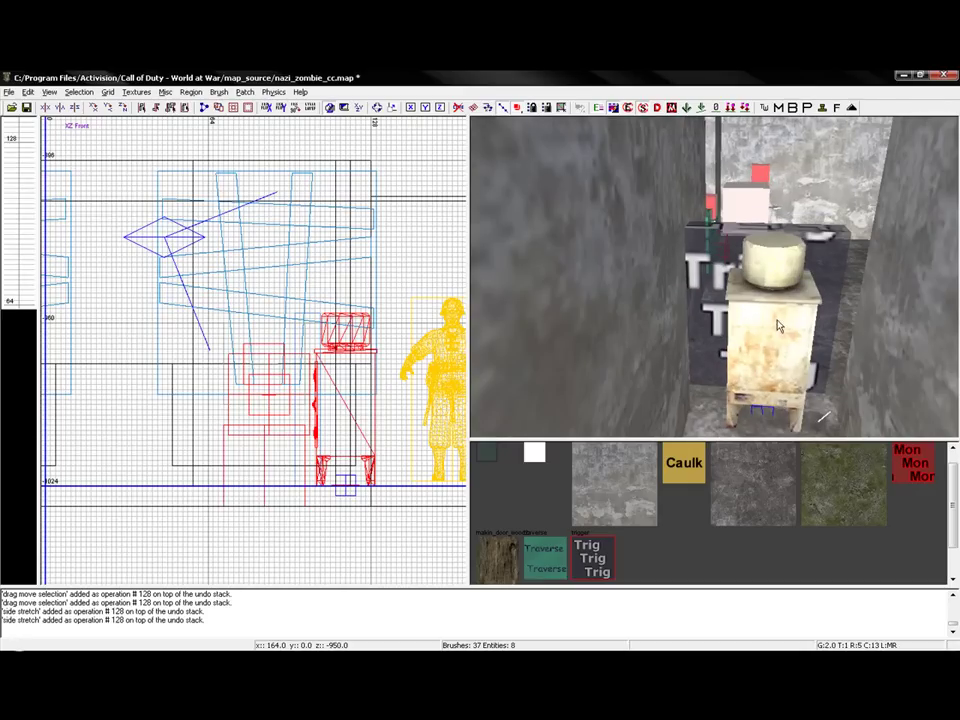
{"action": "right_click_drag", "start_coordinate": [760, 316], "coordinate": [736, 307]}
Open the trigger brush's entity properties and enter targetname as the key, following the zombie mode tutorial in Firefox
{"action": "left_click", "coordinate": [731, 313], "text": "shift"}
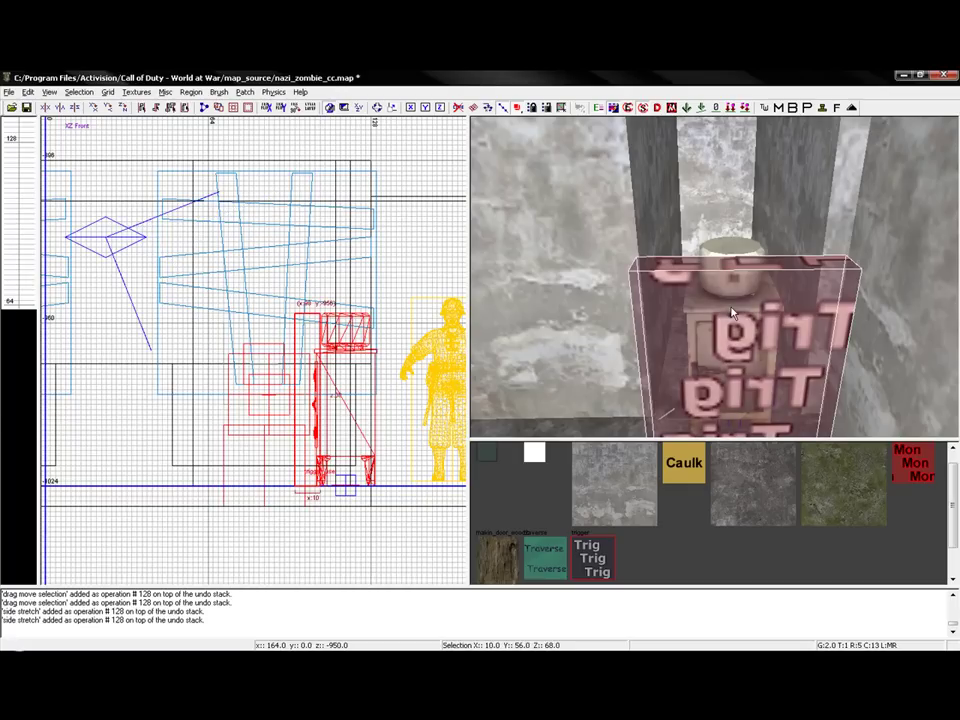
{"action": "key", "text": "n"}
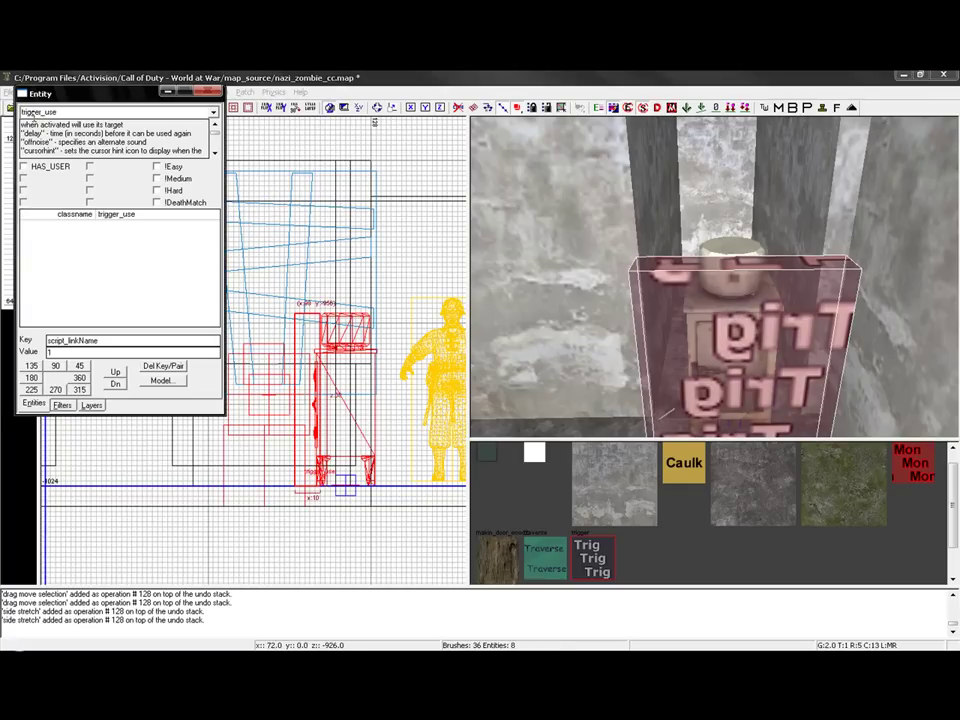
{"action": "left_click", "coordinate": [578, 624]}
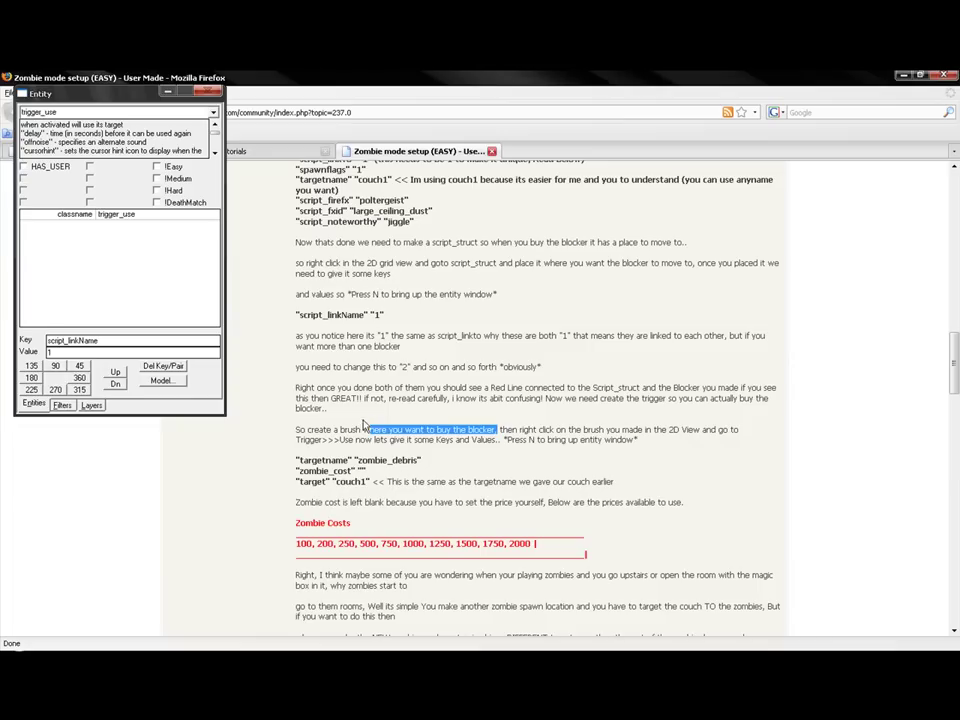
{"action": "left_click_drag", "start_coordinate": [297, 458], "coordinate": [339, 459]}
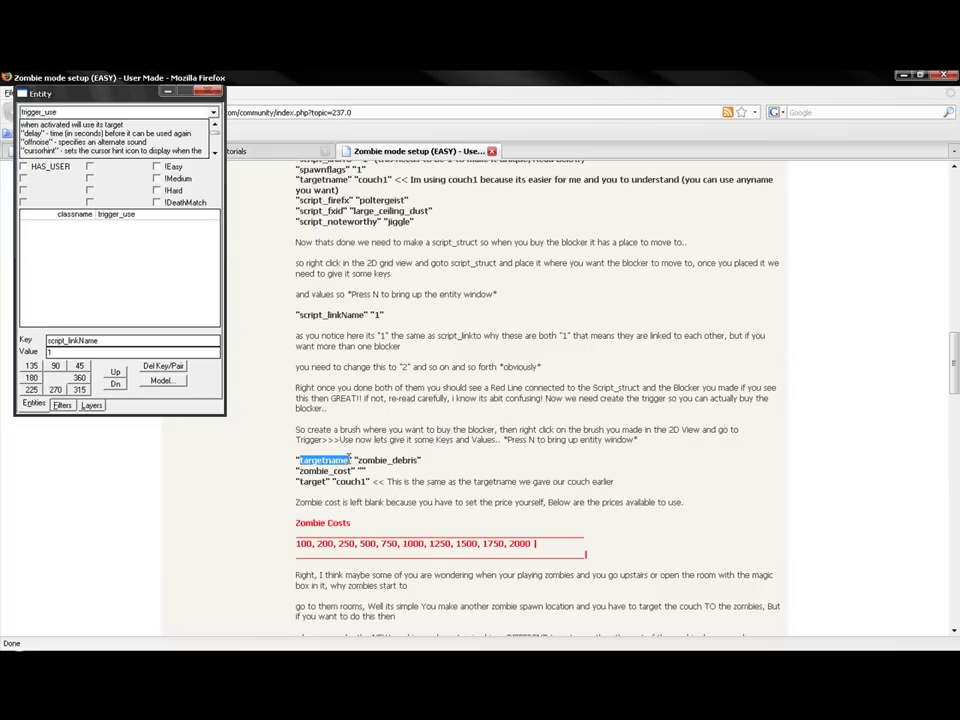
{"action": "left_click", "coordinate": [177, 352]}
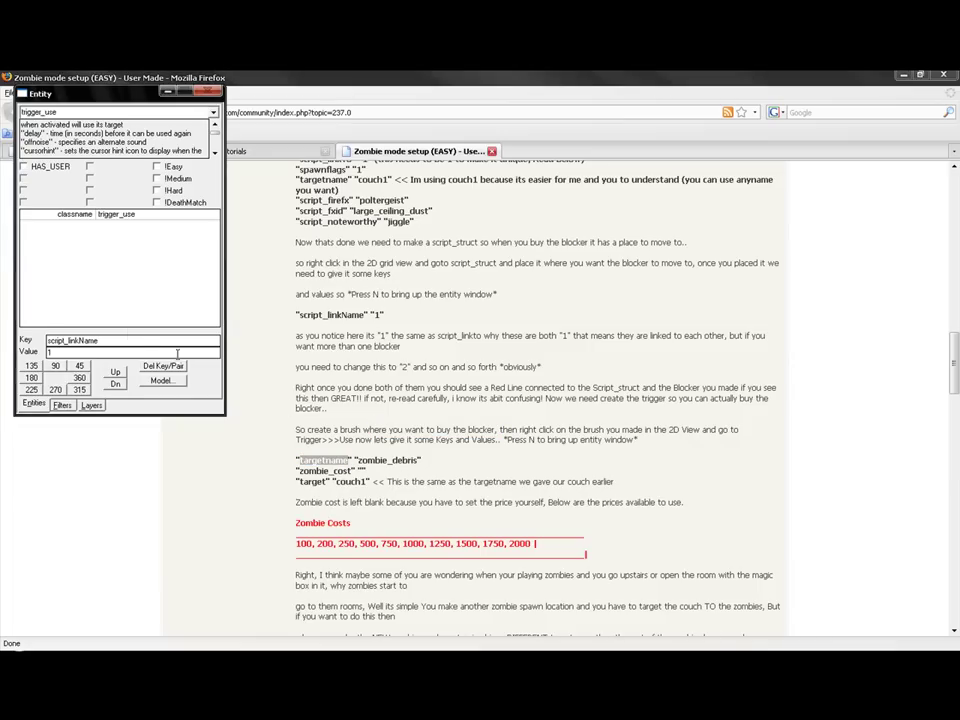
{"action": "double_click", "coordinate": [123, 341]}
{"action": "type", "text": "targetname"}
Copy zombie_debris from the tutorial and set it as the trigger's targetname value
{"action": "left_click_drag", "start_coordinate": [357, 459], "coordinate": [415, 460]}
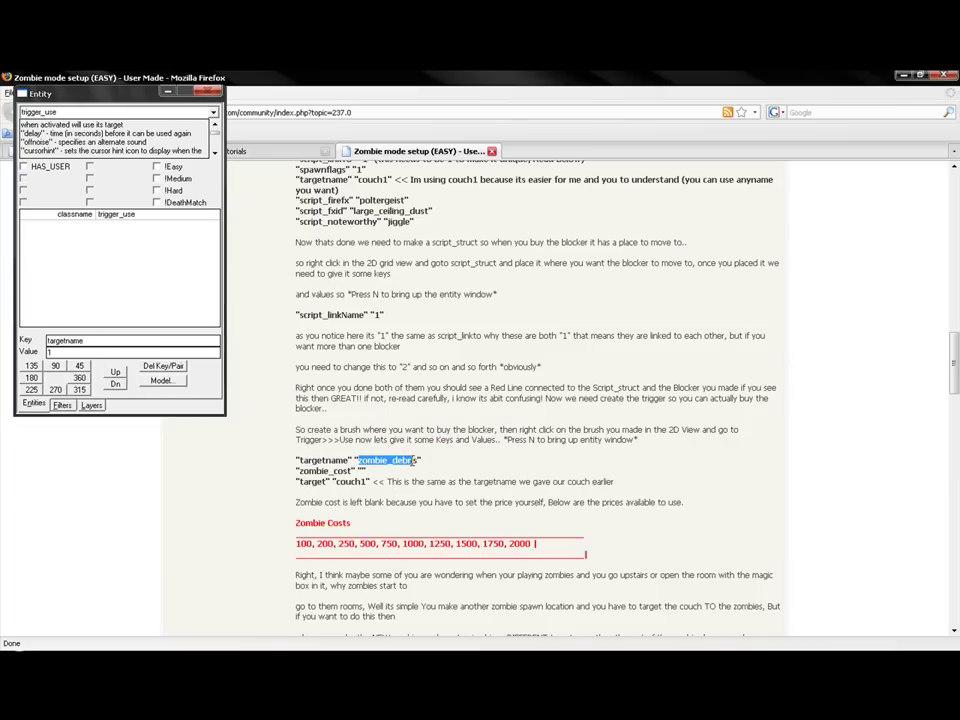
{"action": "left_click", "coordinate": [700, 657]}
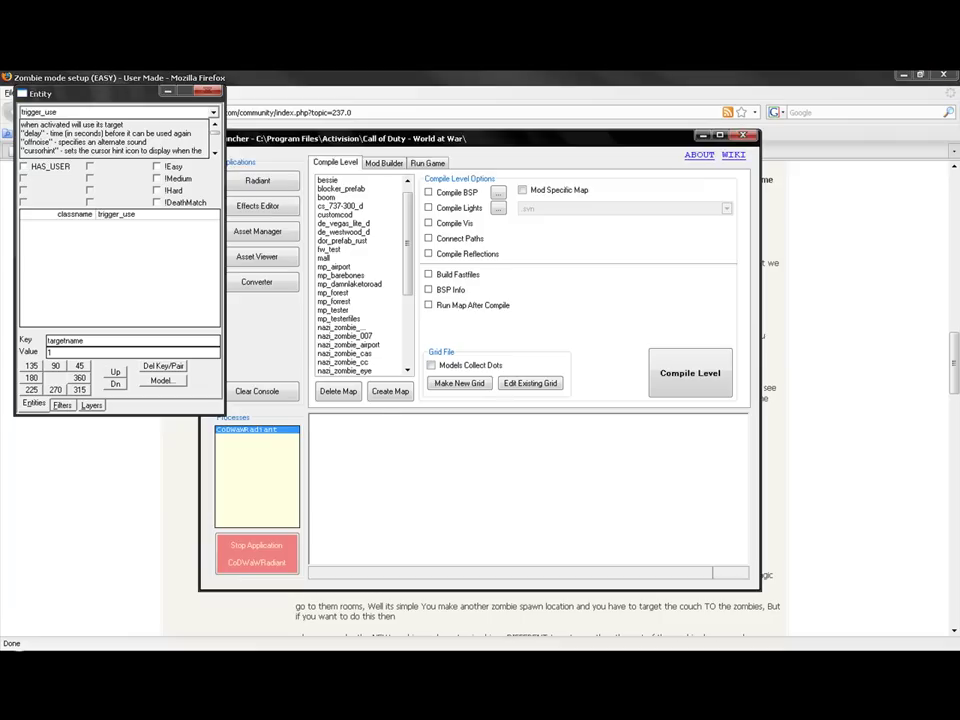
{"action": "left_click", "coordinate": [716, 657]}
{"action": "left_click", "coordinate": [903, 76]}
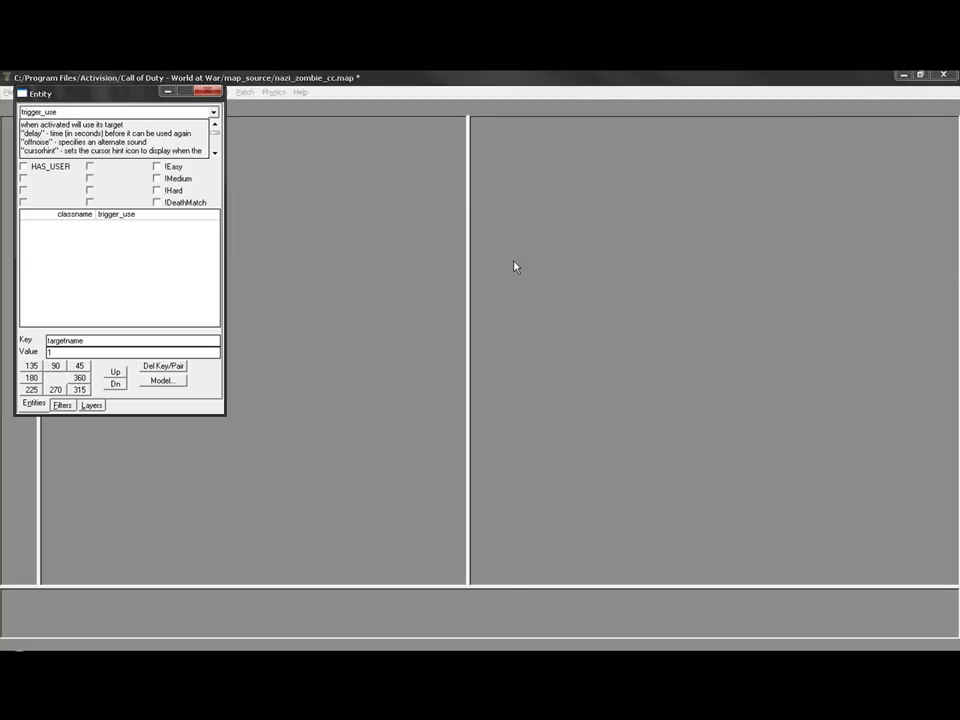
{"action": "left_click_drag", "start_coordinate": [80, 353], "coordinate": [5, 355]}
{"action": "type", "text": "zombie_debris"}
{"action": "key", "text": "Return"}
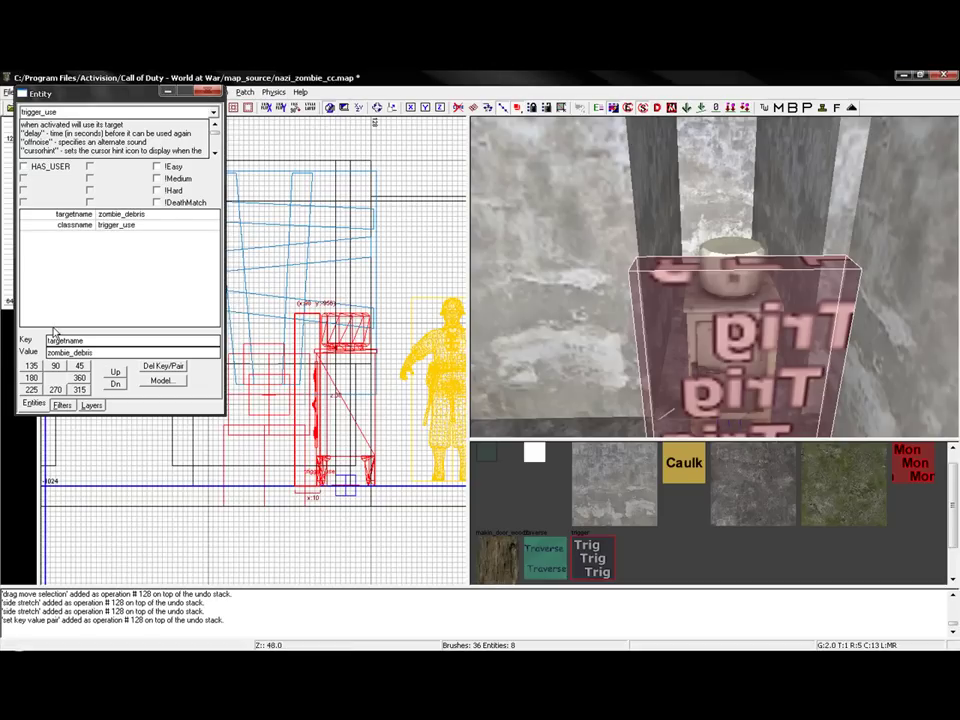
Copy the zombie_cost key from the tutorial and add it to the trigger with the value 500
{"action": "key", "text": "alt+Tab"}
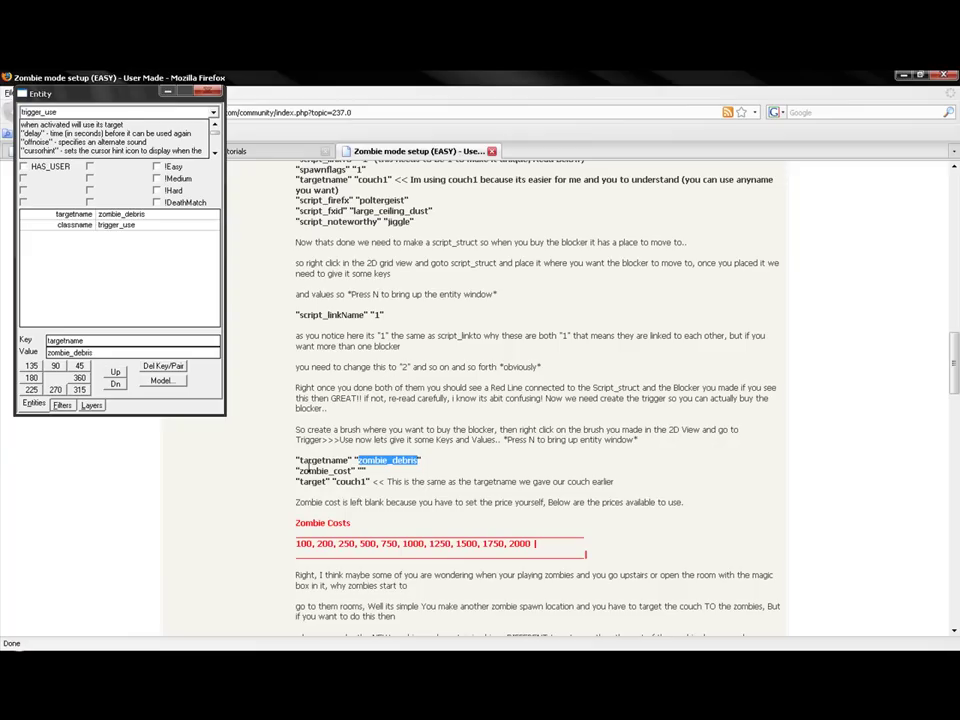
{"action": "left_click_drag", "start_coordinate": [302, 472], "coordinate": [352, 472]}
{"action": "key", "text": "ctrl+c"}
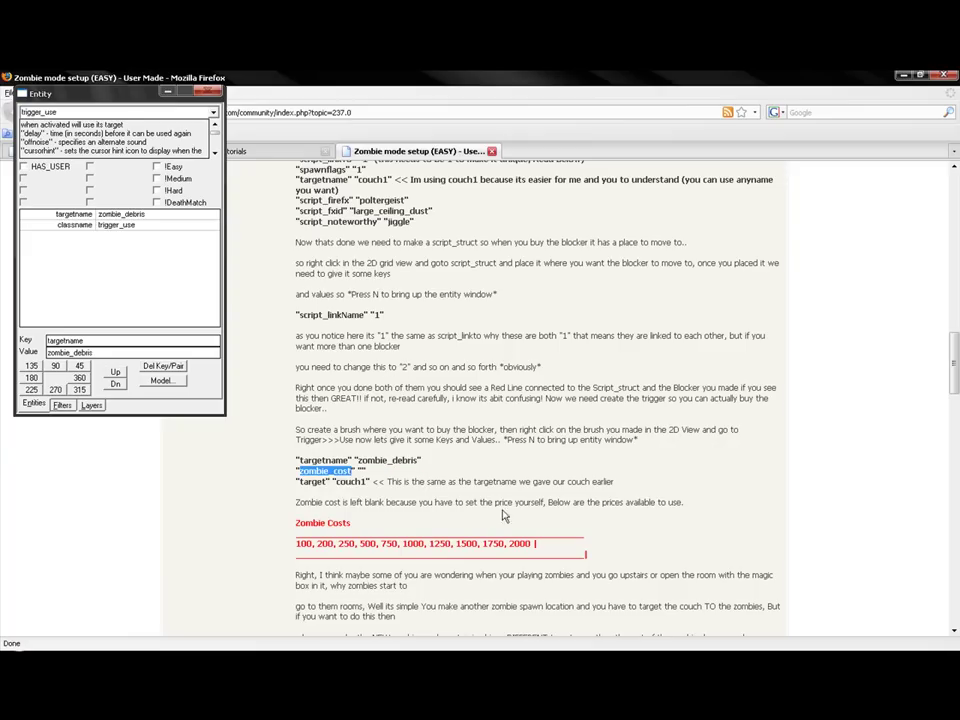
{"action": "key", "text": "alt+Tab"}
{"action": "double_click", "coordinate": [90, 341]}
{"action": "key", "text": "ctrl+v"}
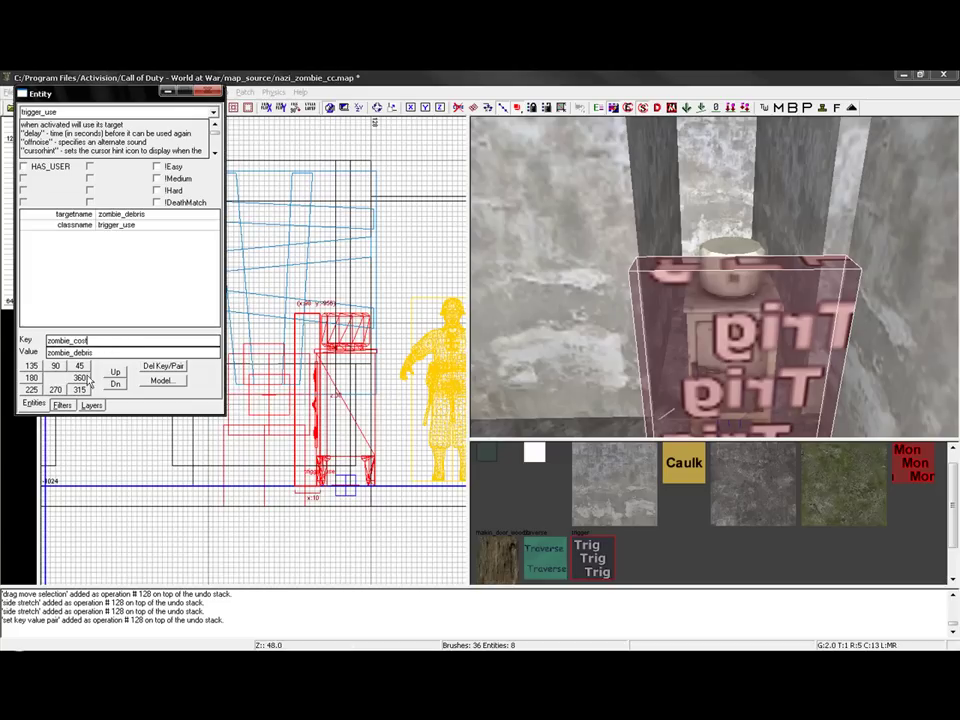
{"action": "key", "text": "Tab"}
{"action": "type", "text": "100"}
{"action": "key", "text": "Return"}
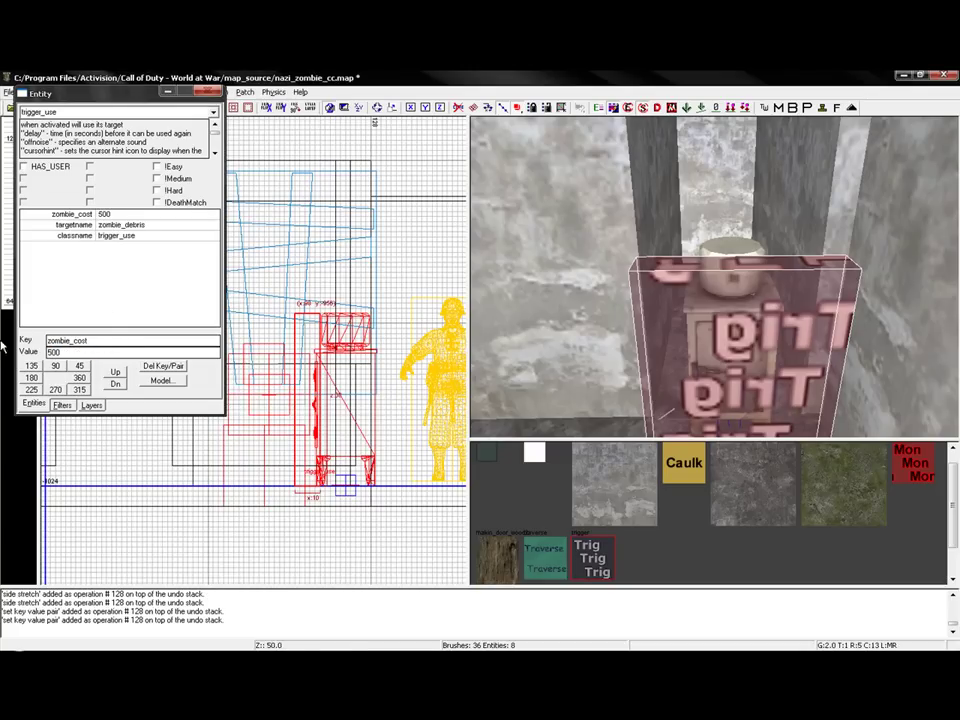
Copy the target key from the tutorial and add it to the trigger with the value fridge
{"action": "left_click", "coordinate": [572, 654]}
{"action": "left_click", "coordinate": [359, 497]}
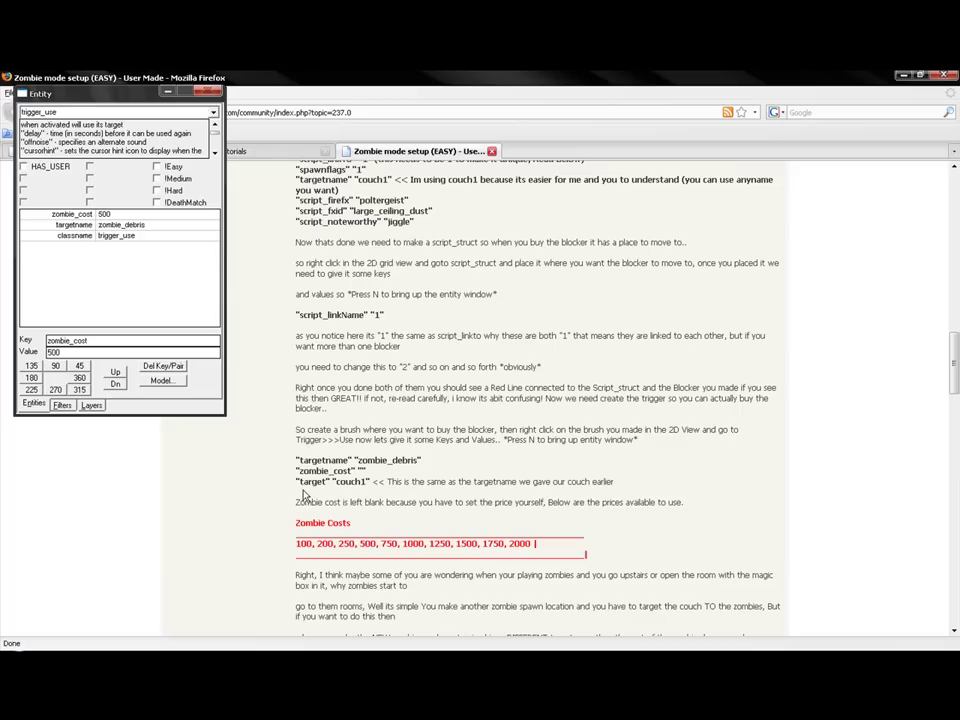
{"action": "left_click_drag", "start_coordinate": [303, 481], "coordinate": [328, 482]}
{"action": "key", "text": "ctrl+c"}
{"action": "key", "text": "alt+Tab"}
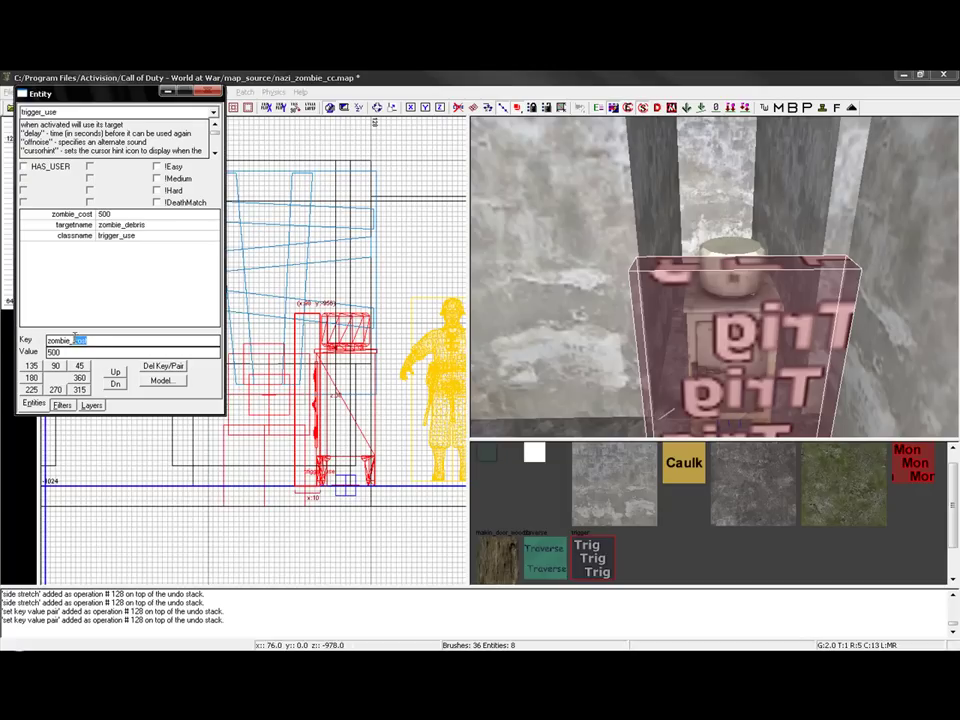
{"action": "key", "text": "ctrl+v"}
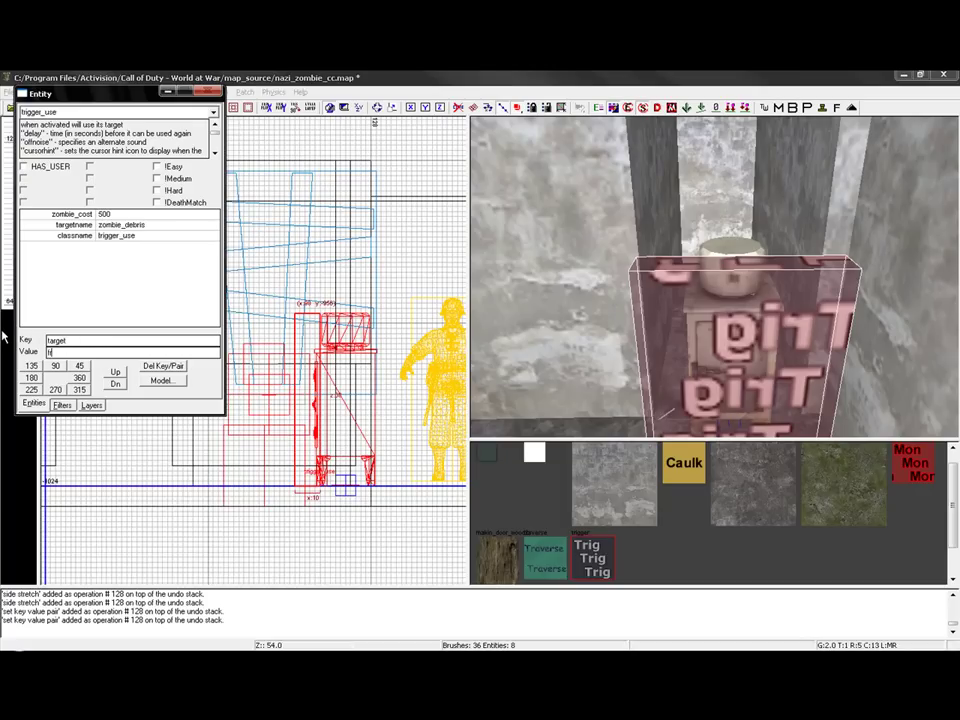
{"action": "key", "text": "Return"}
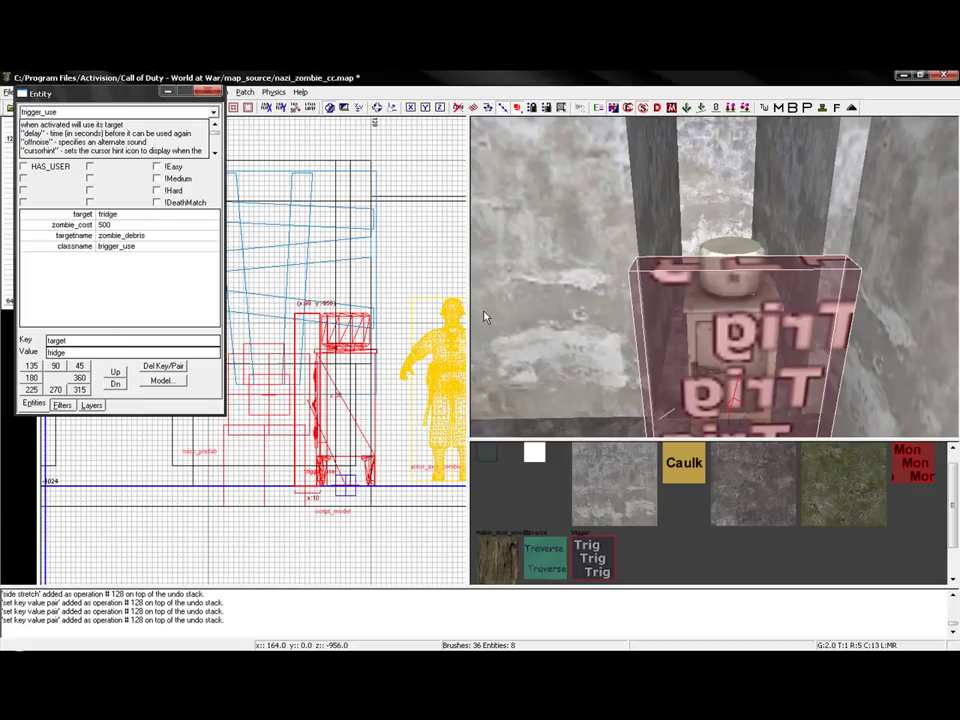
Inspect the connection line between the trigger and the fridge model in the 3D view
{"action": "right_click_drag", "start_coordinate": [640, 320], "coordinate": [640, 370]}
{"action": "key", "text": "Escape"}
{"action": "key", "text": "Escape"}
{"action": "mouse_move", "coordinate": [628, 285]}
{"action": "right_mouse_down"}
{"action": "mouse_move", "coordinate": [610, 340]}
{"action": "mouse_move", "coordinate": [620, 290]}
{"action": "mouse_move", "coordinate": [690, 300]}
{"action": "mouse_move", "coordinate": [640, 325]}
{"action": "mouse_move", "coordinate": [625, 285]}
{"action": "mouse_move", "coordinate": [645, 325]}
{"action": "mouse_move", "coordinate": [630, 350]}
{"action": "mouse_move", "coordinate": [618, 272]}
{"action": "mouse_move", "coordinate": [632, 280]}
{"action": "right_mouse_up"}
{"action": "right_click_drag", "start_coordinate": [710, 280], "coordinate": [716, 285]}
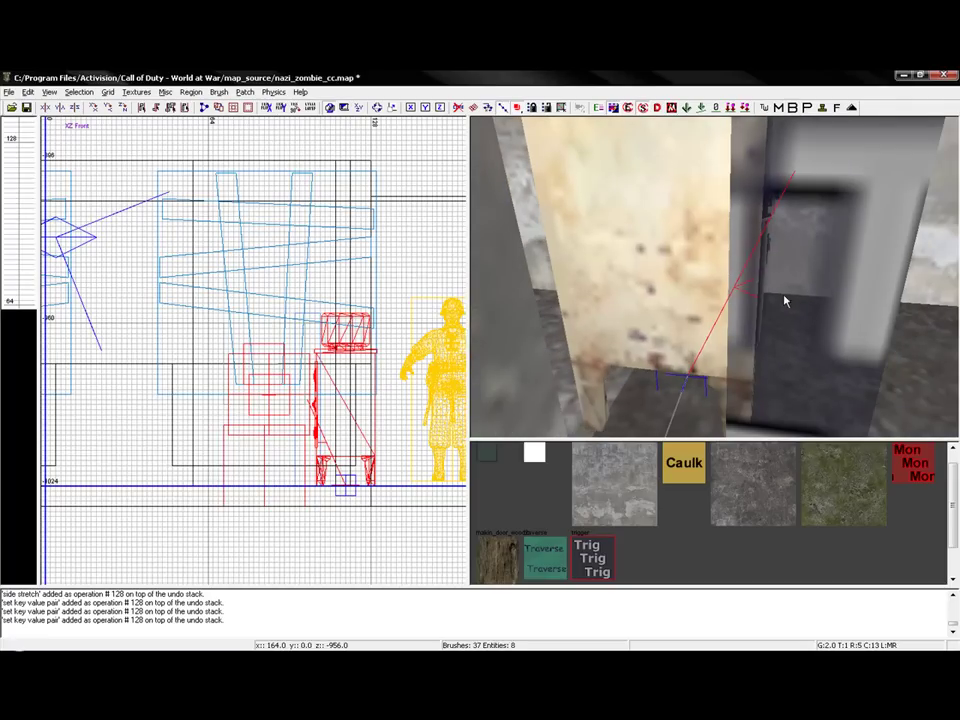
{"action": "left_click", "coordinate": [669, 327], "text": "shift"}
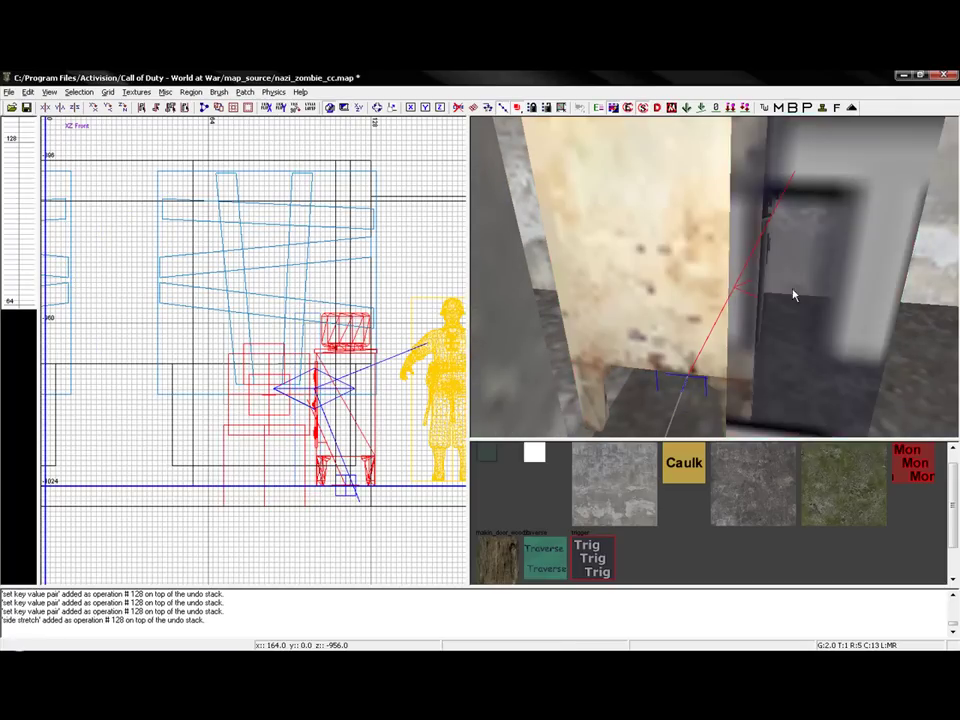
{"action": "right_click_drag", "start_coordinate": [715, 277], "coordinate": [732, 322]}
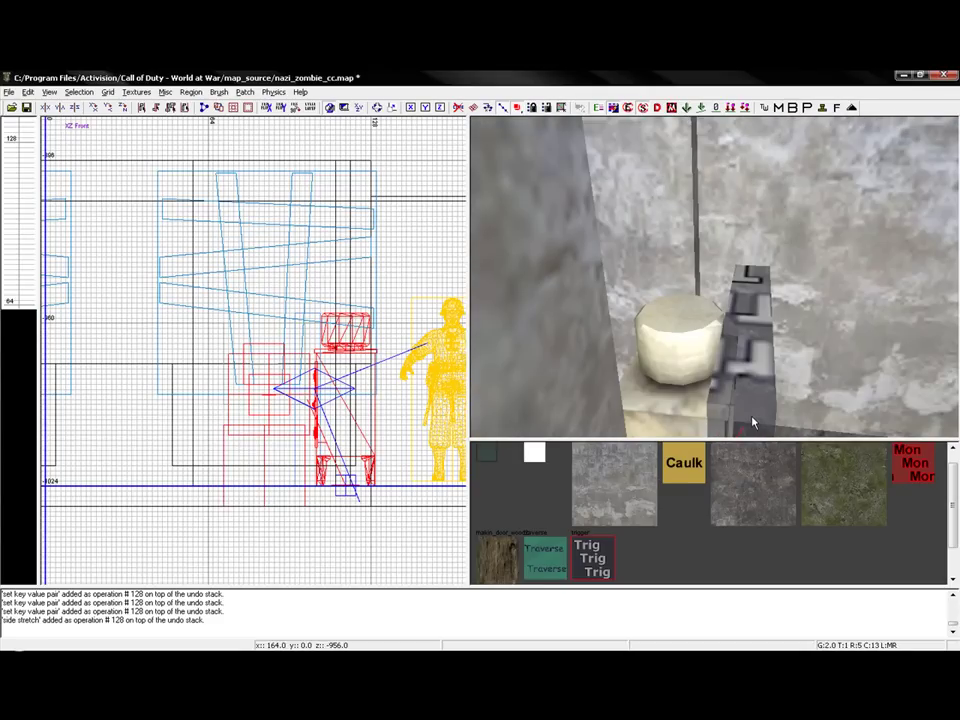
Select the red script_struct cube near the wall and check its entity keys
{"action": "mouse_move", "coordinate": [808, 396]}
{"action": "right_mouse_down"}
{"action": "mouse_move", "coordinate": [775, 384]}
{"action": "mouse_move", "coordinate": [800, 333]}
{"action": "right_mouse_up"}
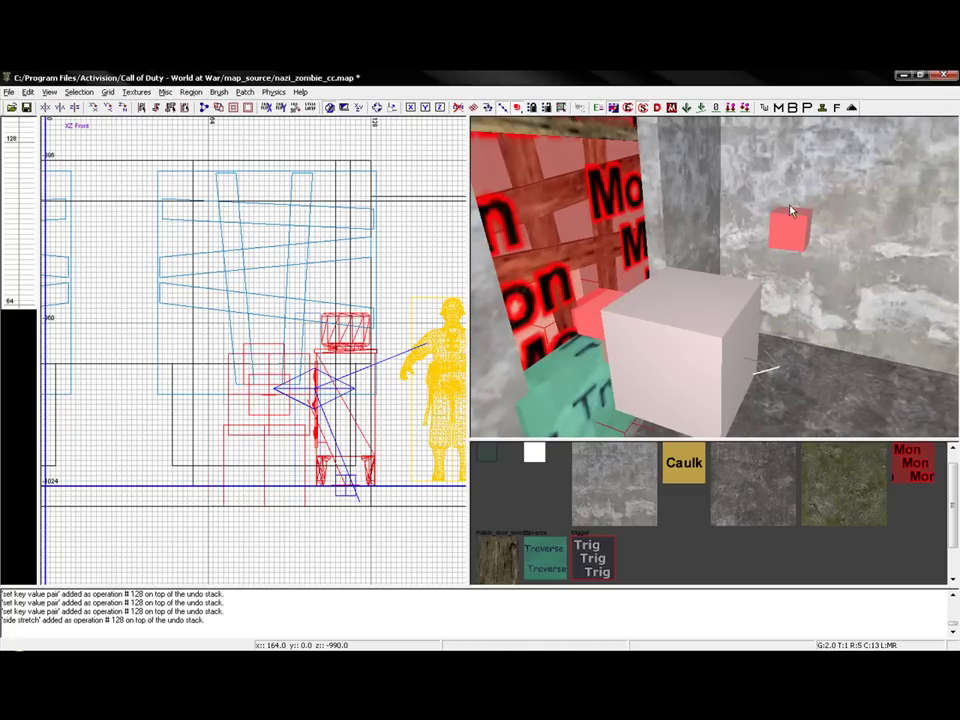
{"action": "left_click", "coordinate": [789, 206], "text": "shift"}
{"action": "key", "text": "Escape"}
{"action": "left_click", "coordinate": [780, 226], "text": "shift"}
{"action": "key", "text": "n"}
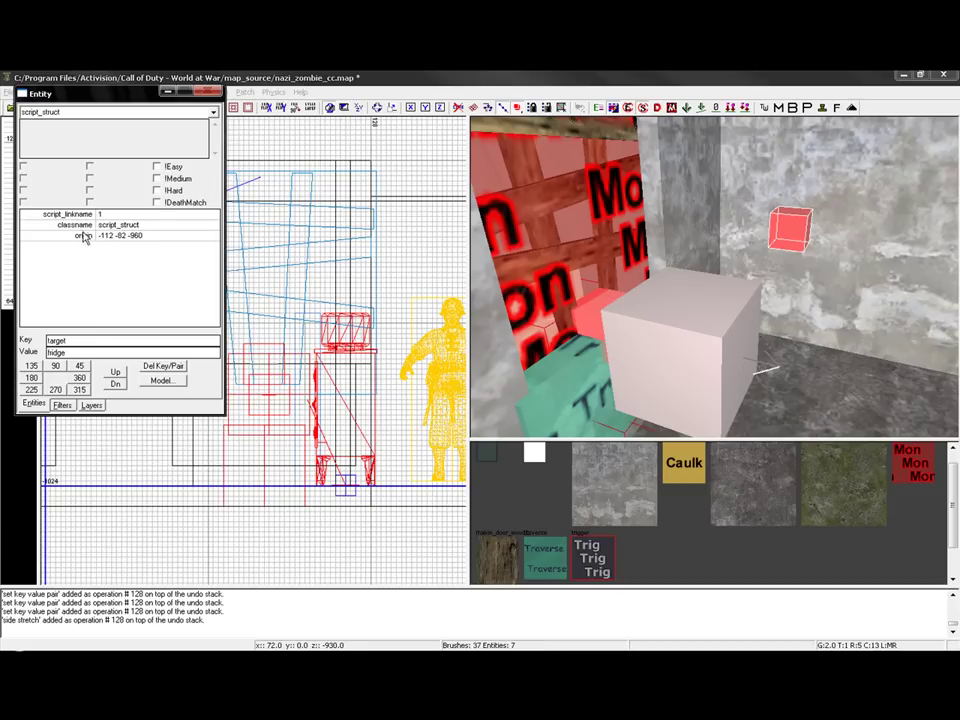
{"action": "key", "text": "Escape"}
Check the fridge model and the trigger brush by selecting each in the 3D view
{"action": "right_click_drag", "start_coordinate": [515, 255], "coordinate": [532, 252]}
{"action": "left_click", "coordinate": [638, 287], "text": "shift"}
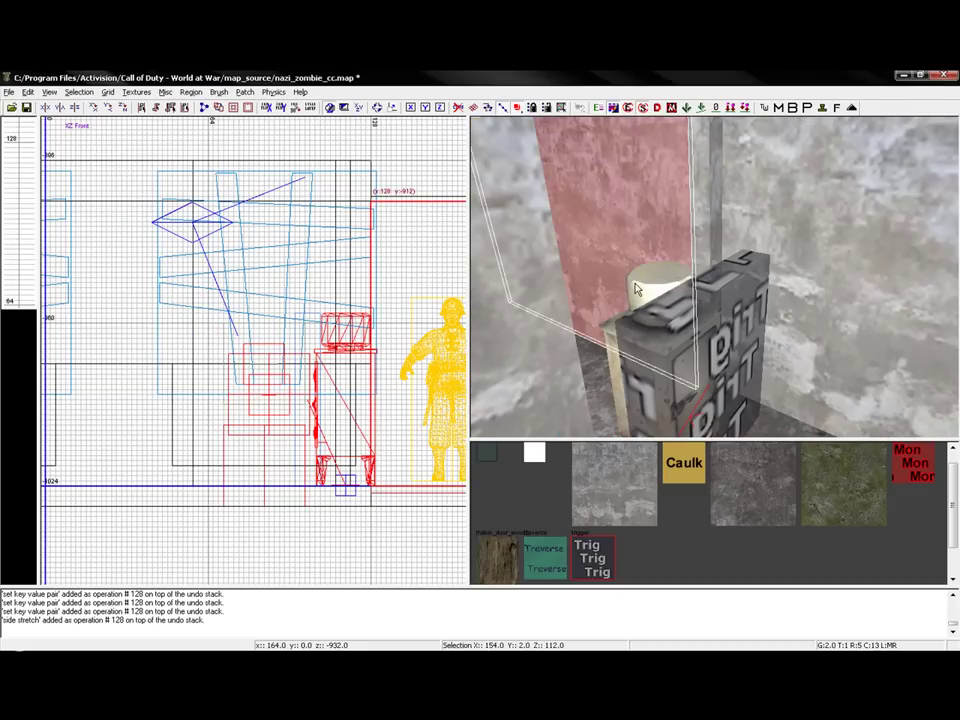
{"action": "key", "text": "Escape"}
{"action": "left_click", "coordinate": [644, 287], "text": "shift"}
{"action": "key", "text": "Escape"}
{"action": "mouse_move", "coordinate": [643, 293]}
{"action": "right_mouse_down"}
{"action": "mouse_move", "coordinate": [660, 262]}
{"action": "mouse_move", "coordinate": [645, 294]}
{"action": "right_mouse_up"}
{"action": "left_click", "coordinate": [722, 283], "text": "shift"}
{"action": "key", "text": "Escape"}
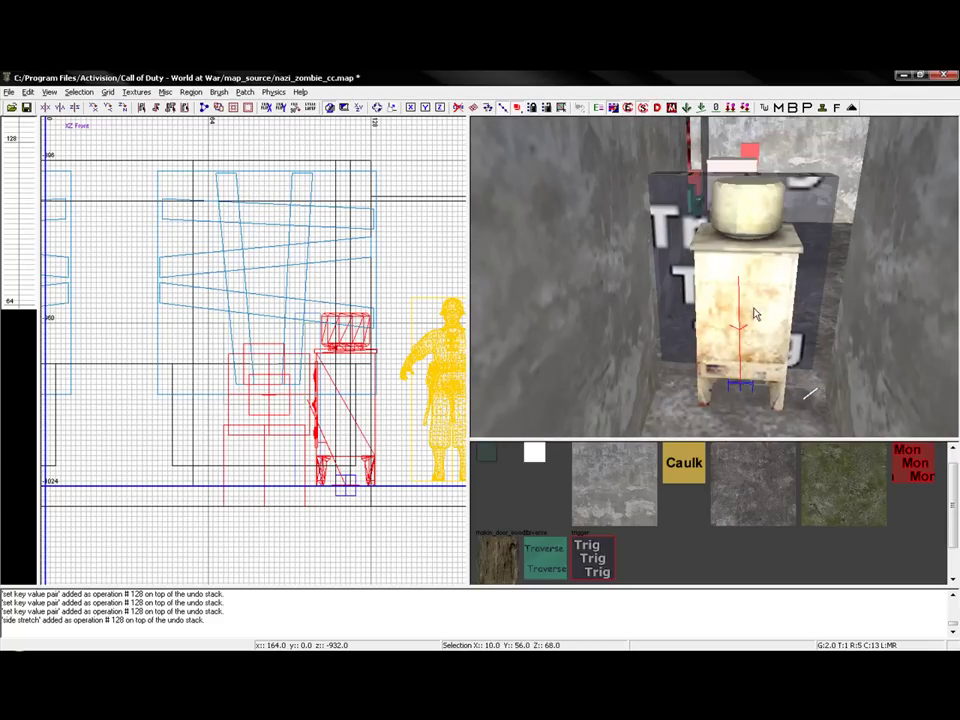
{"action": "left_click", "coordinate": [735, 323], "text": "shift"}
{"action": "key", "text": "Escape"}
{"action": "left_click", "coordinate": [673, 234], "text": "shift"}
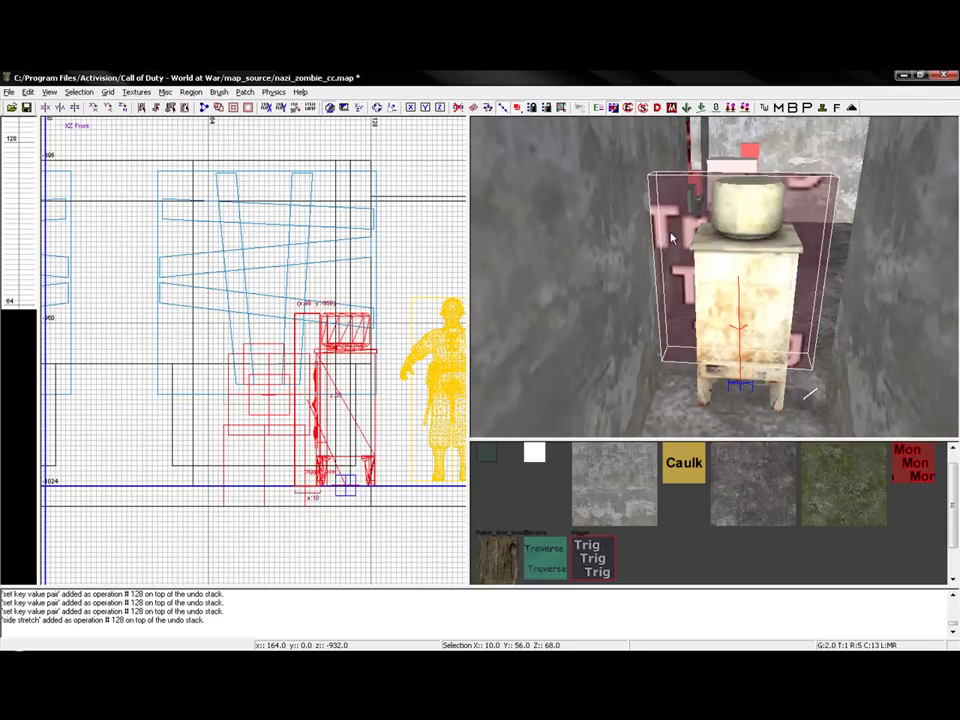
{"action": "key", "text": "Escape"}
{"action": "left_click", "coordinate": [745, 323], "text": "shift"}
{"action": "left_click", "coordinate": [660, 263], "text": "shift"}
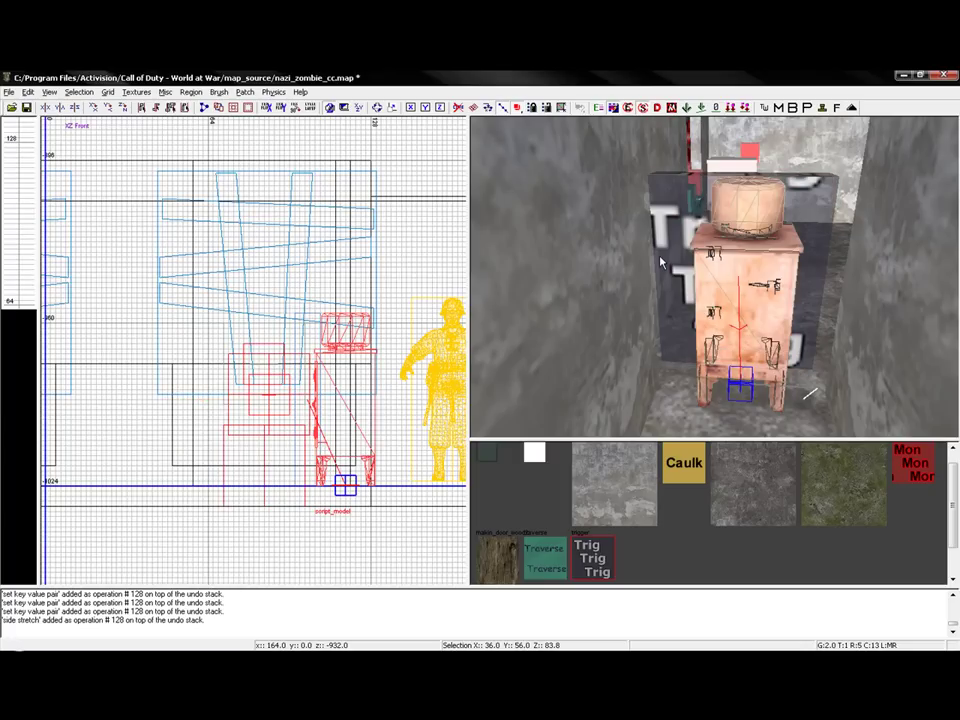
{"action": "key", "text": "Escape"}
{"action": "key", "text": "m"}
{"action": "left_click", "coordinate": [574, 164]}
{"action": "key", "text": "n"}
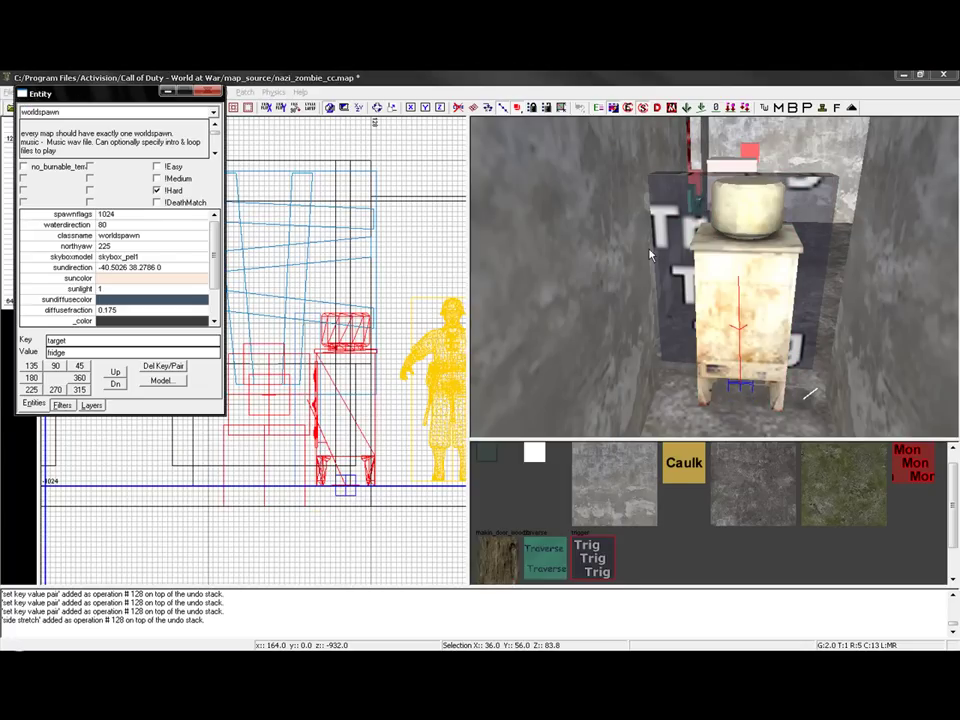
{"action": "key", "text": "n"}
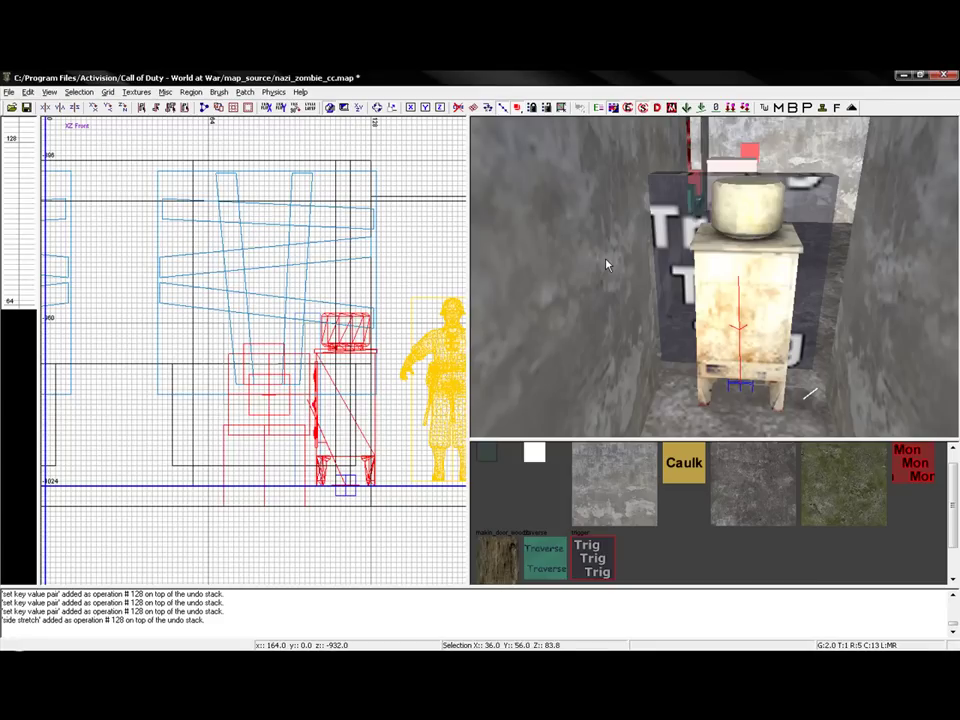
Copy the script_linkTo key from the tutorial and add it to the fridge script_model with the value 1
{"action": "left_click", "coordinate": [720, 290], "text": "shift"}
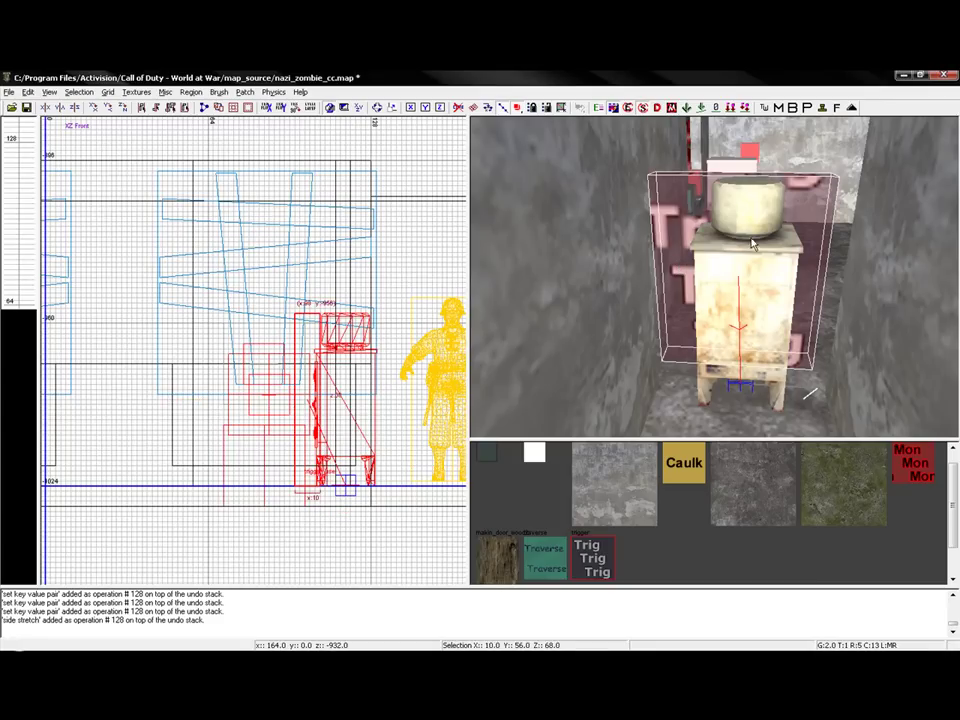
{"action": "left_click", "coordinate": [731, 343], "text": "shift"}
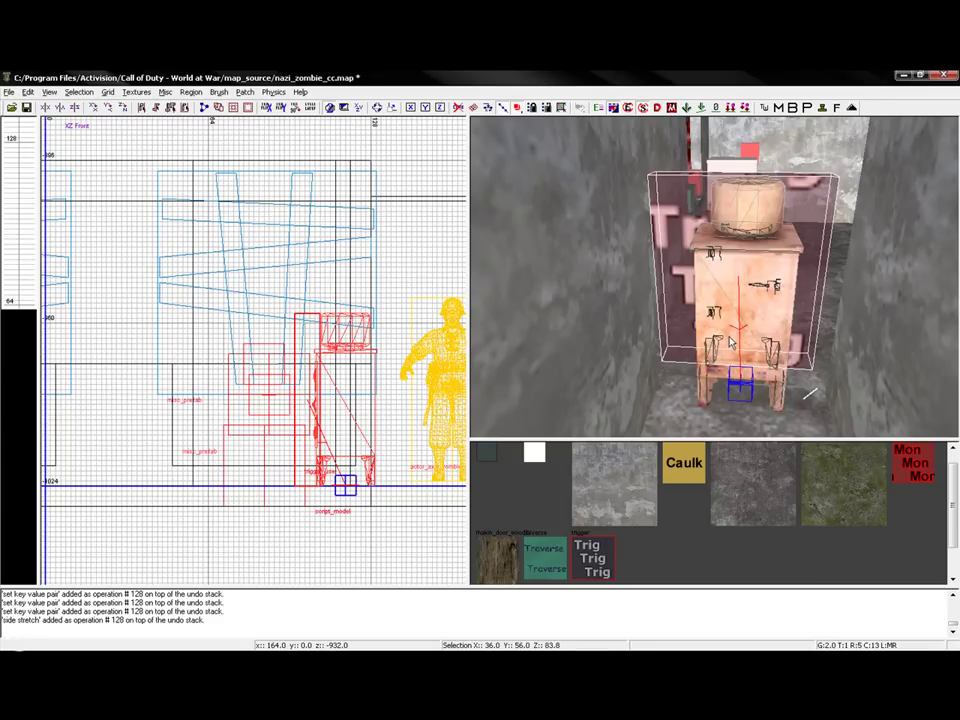
{"action": "left_click", "coordinate": [660, 286], "text": "shift"}
{"action": "key", "text": "n"}
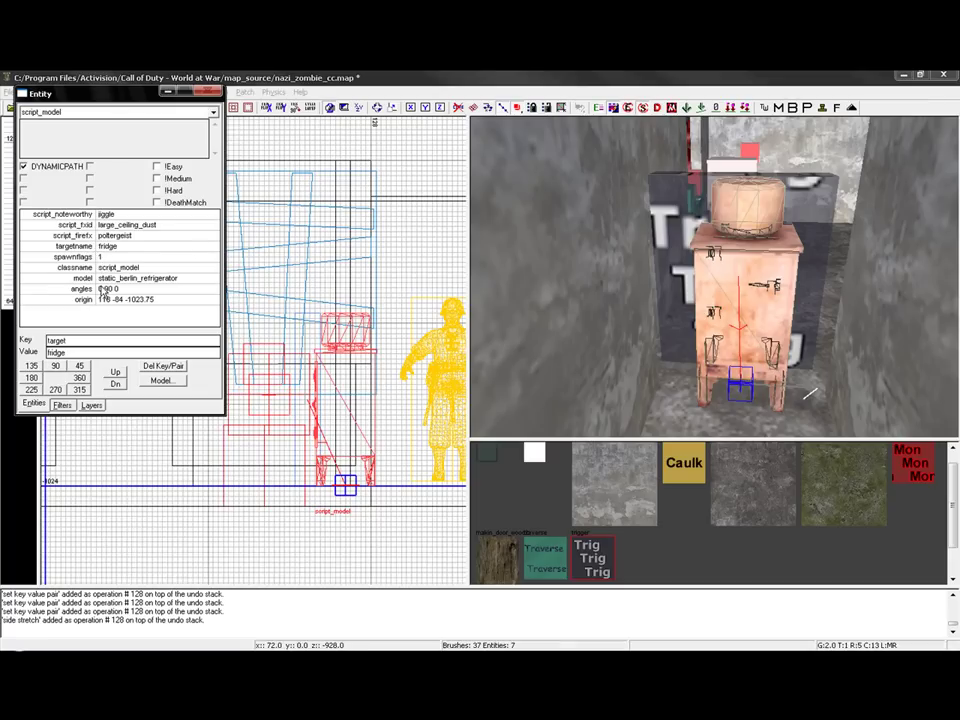
{"action": "key", "text": "alt+Tab"}
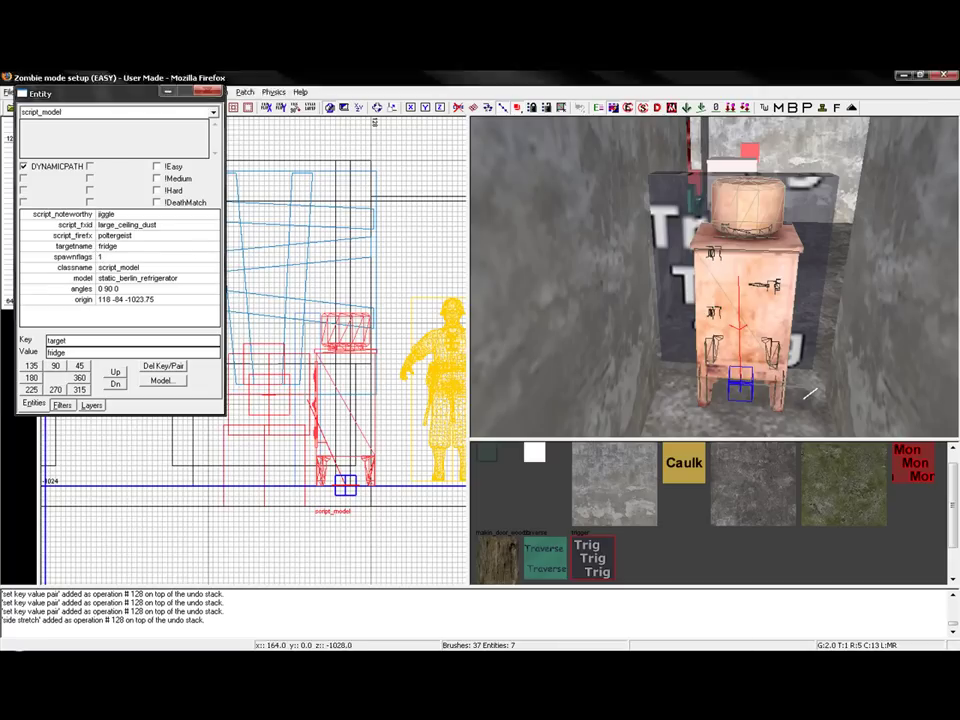
{"action": "scroll", "coordinate": [504, 395], "scroll_direction": "up", "scroll_amount": 1}
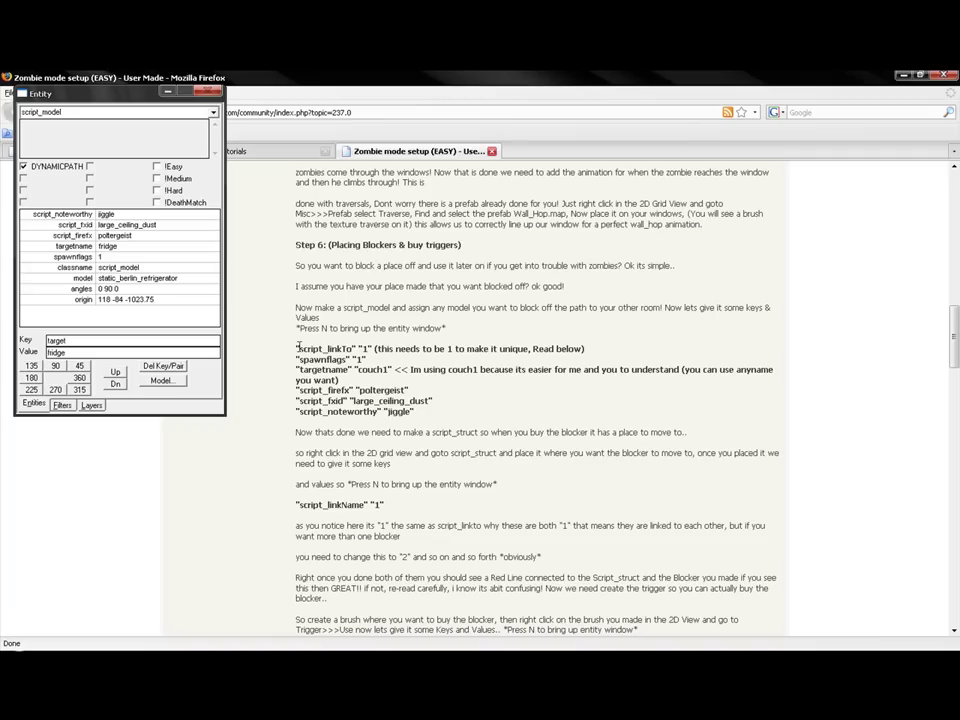
{"action": "left_click_drag", "start_coordinate": [299, 348], "coordinate": [328, 350]}
{"action": "key", "text": "alt+Tab"}
{"action": "type", "text": "script_linkTo"}
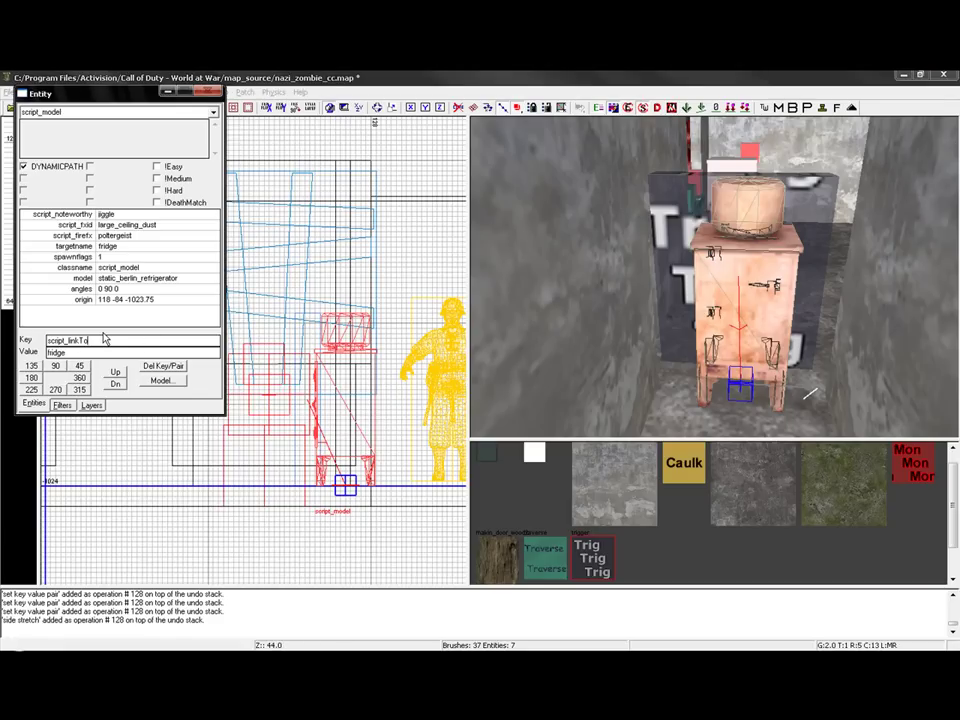
{"action": "key", "text": "Return"}
{"action": "key", "text": "Escape"}
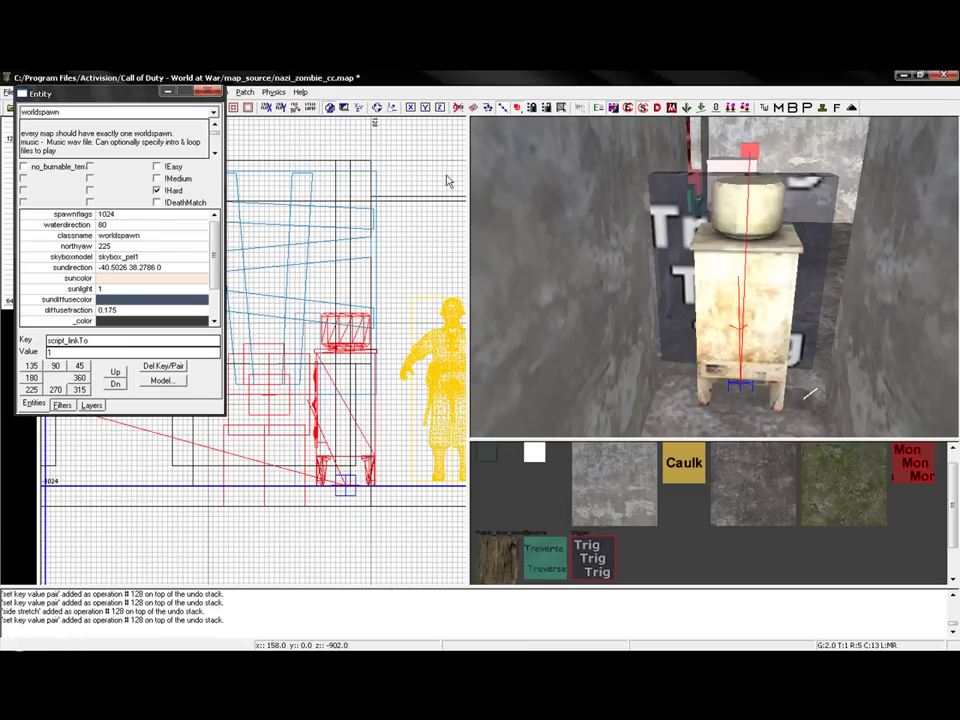
Inspect the link line running from the fridge model to the script_struct in the 3D view
{"action": "mouse_move", "coordinate": [658, 206]}
{"action": "right_mouse_down"}
{"action": "mouse_move", "coordinate": [691, 186]}
{"action": "mouse_move", "coordinate": [630, 225]}
{"action": "right_mouse_up"}
{"action": "key", "text": "n"}
{"action": "mouse_move", "coordinate": [690, 290]}
{"action": "right_mouse_down"}
{"action": "mouse_move", "coordinate": [692, 238]}
{"action": "mouse_move", "coordinate": [722, 222]}
{"action": "mouse_move", "coordinate": [722, 250]}
{"action": "mouse_move", "coordinate": [732, 232]}
{"action": "mouse_move", "coordinate": [738, 252]}
{"action": "mouse_move", "coordinate": [715, 275]}
{"action": "mouse_move", "coordinate": [716, 243]}
{"action": "mouse_move", "coordinate": [665, 240]}
{"action": "mouse_move", "coordinate": [662, 230]}
{"action": "mouse_move", "coordinate": [702, 225]}
{"action": "mouse_move", "coordinate": [700, 320]}
{"action": "right_mouse_up"}
Switch to the Firefox tutorial and read Step 7 on buyable guns, its weapon file names and the sections around it
{"action": "left_click", "coordinate": [904, 75]}
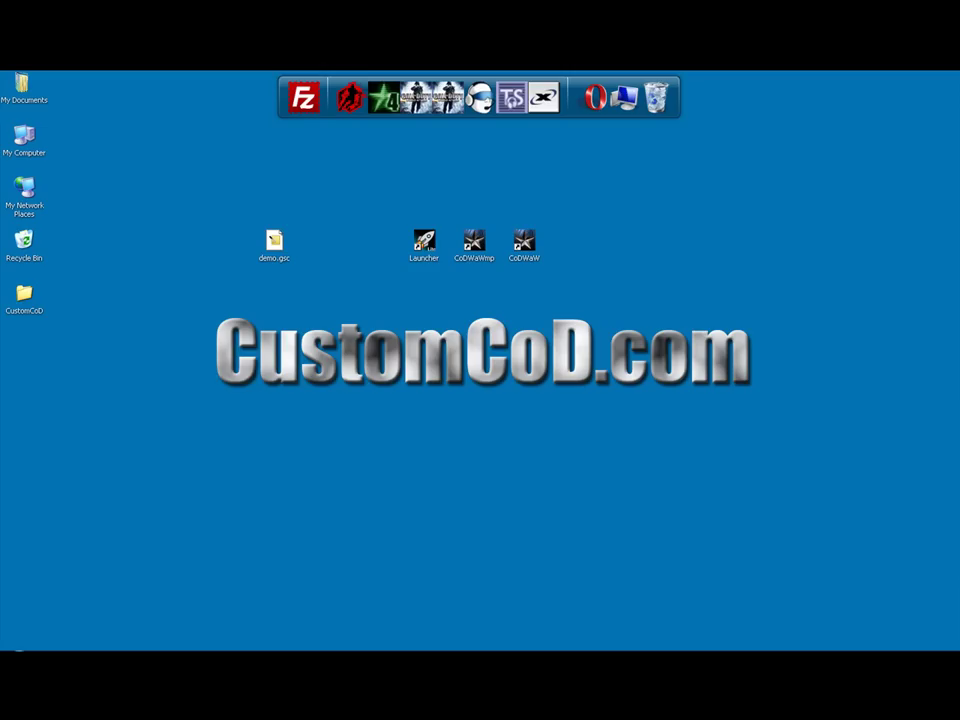
{"action": "scroll", "coordinate": [397, 385], "scroll_direction": "down", "scroll_amount": 6}
{"action": "scroll", "coordinate": [395, 395], "scroll_direction": "down", "scroll_amount": 15}
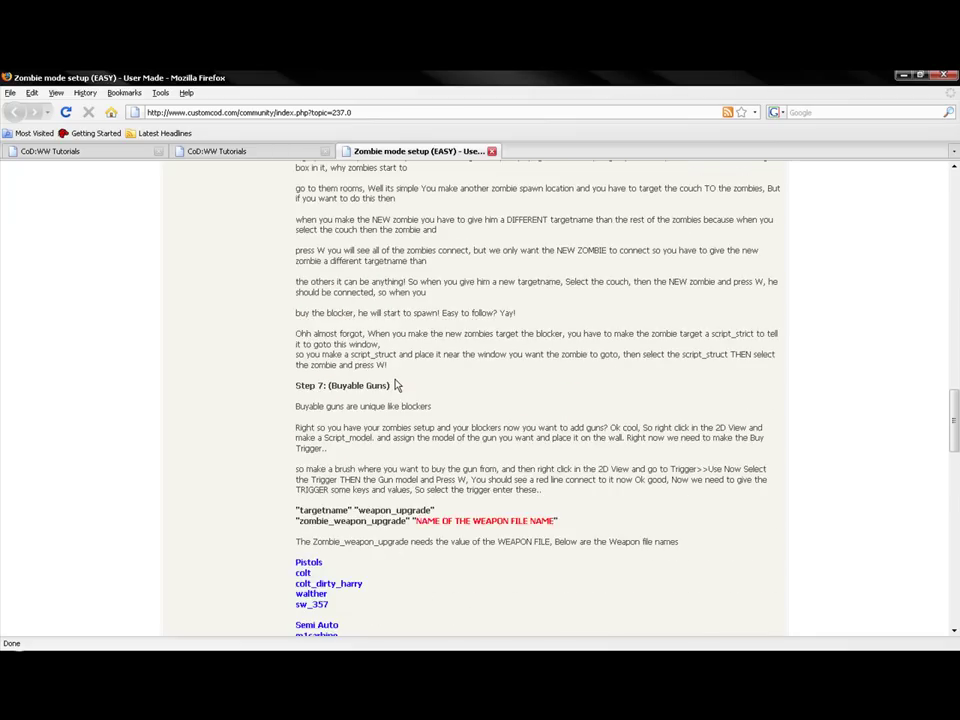
{"action": "scroll", "coordinate": [382, 420], "scroll_direction": "up", "scroll_amount": 3}
{"action": "scroll", "coordinate": [375, 437], "scroll_direction": "up", "scroll_amount": 3}
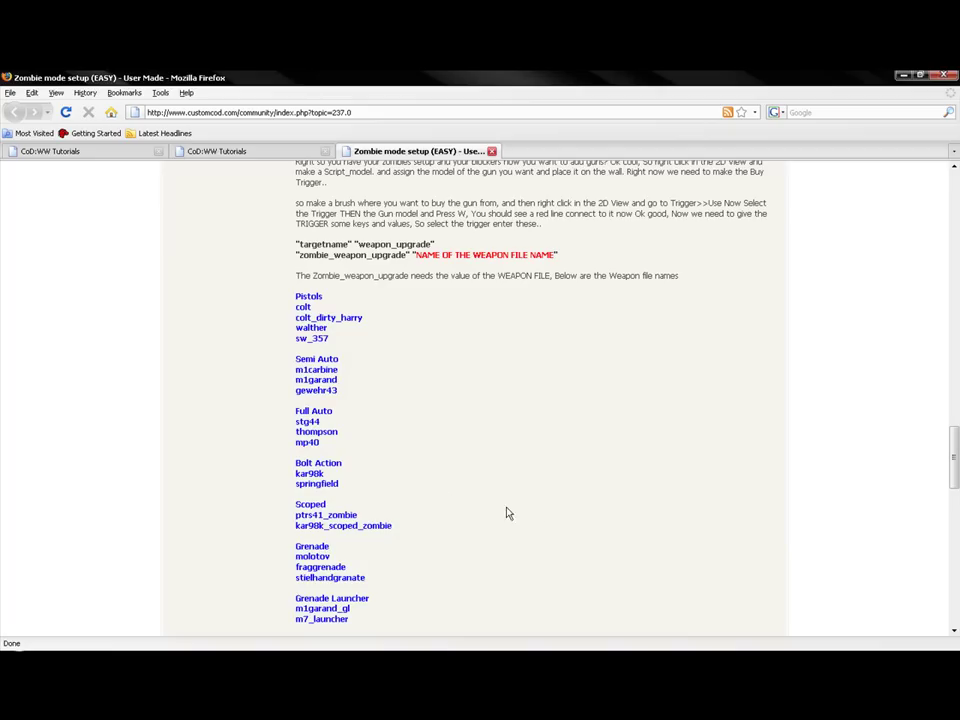
{"action": "scroll", "coordinate": [489, 482], "scroll_direction": "down", "scroll_amount": 2}
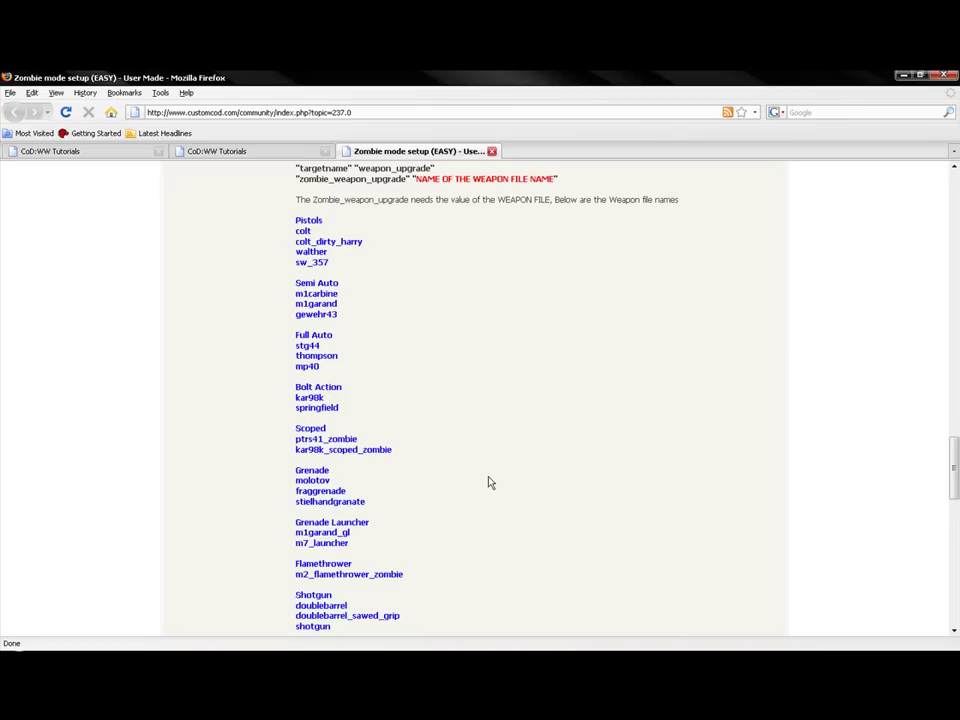
{"action": "scroll", "coordinate": [495, 500], "scroll_direction": "down", "scroll_amount": 4}
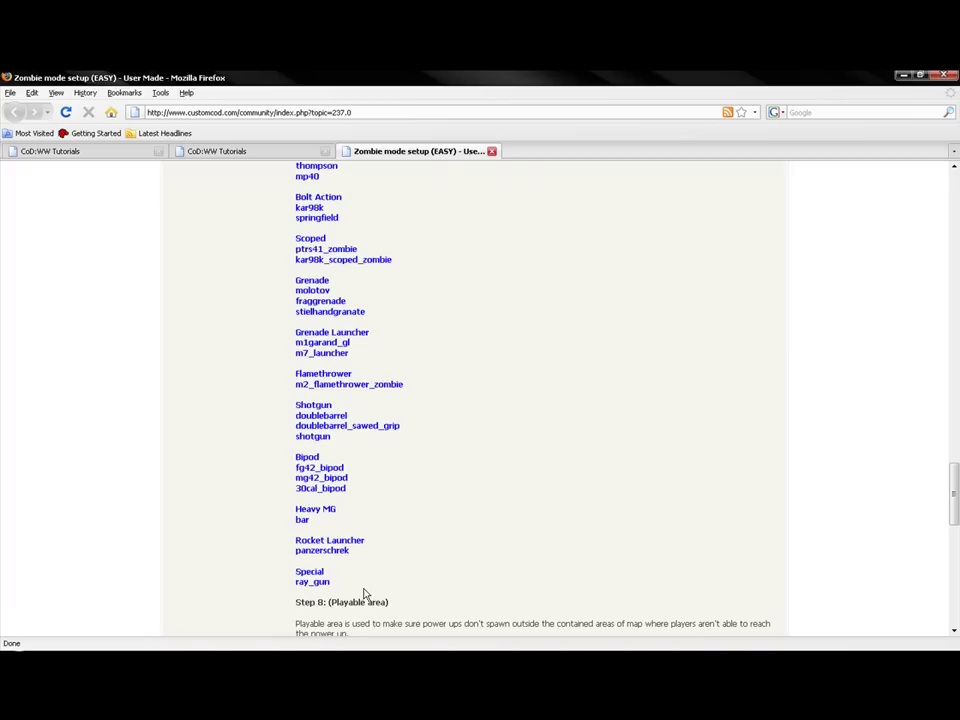
{"action": "scroll", "coordinate": [356, 589], "scroll_direction": "up", "scroll_amount": 5}
{"action": "left_click", "coordinate": [957, 552]}
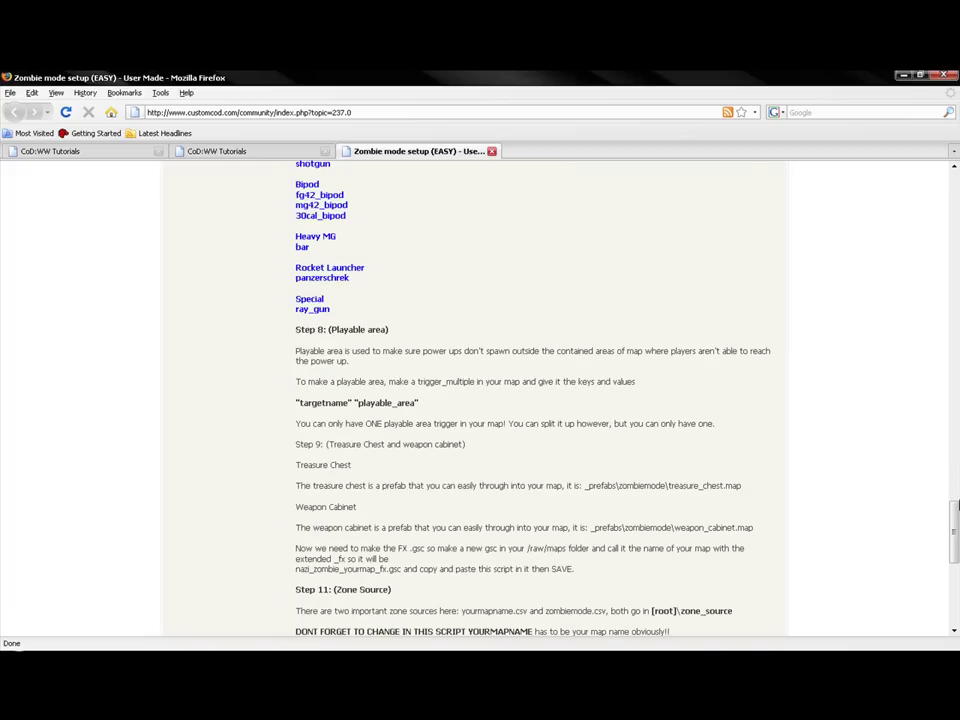
{"action": "left_click_drag", "start_coordinate": [957, 507], "coordinate": [957, 175]}
{"action": "mouse_move", "coordinate": [352, 186]}
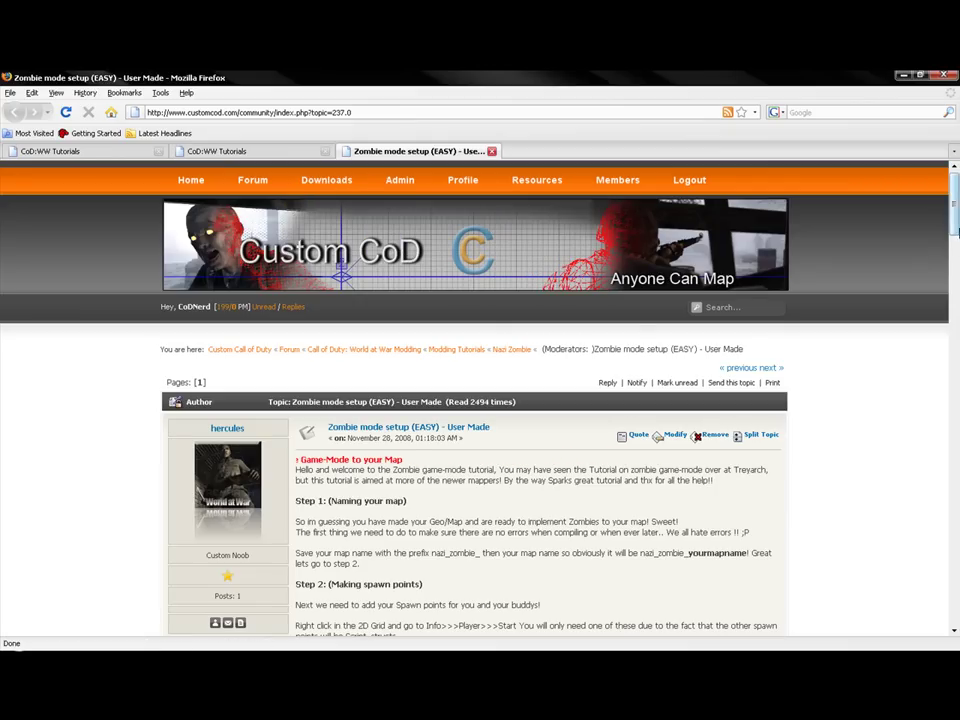
{"action": "left_click_drag", "start_coordinate": [957, 230], "coordinate": [955, 508]}
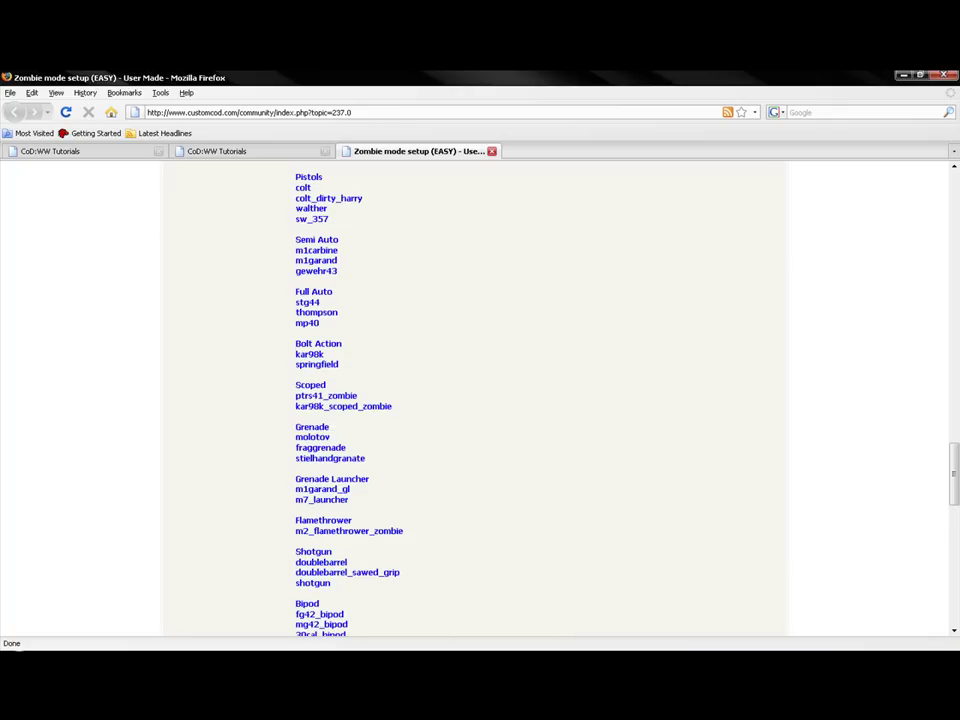
Switch back to Radiant and examine the fridge trigger, its link to the script_struct and the room walls in the top and 3D views
{"action": "key", "text": "alt+Tab"}
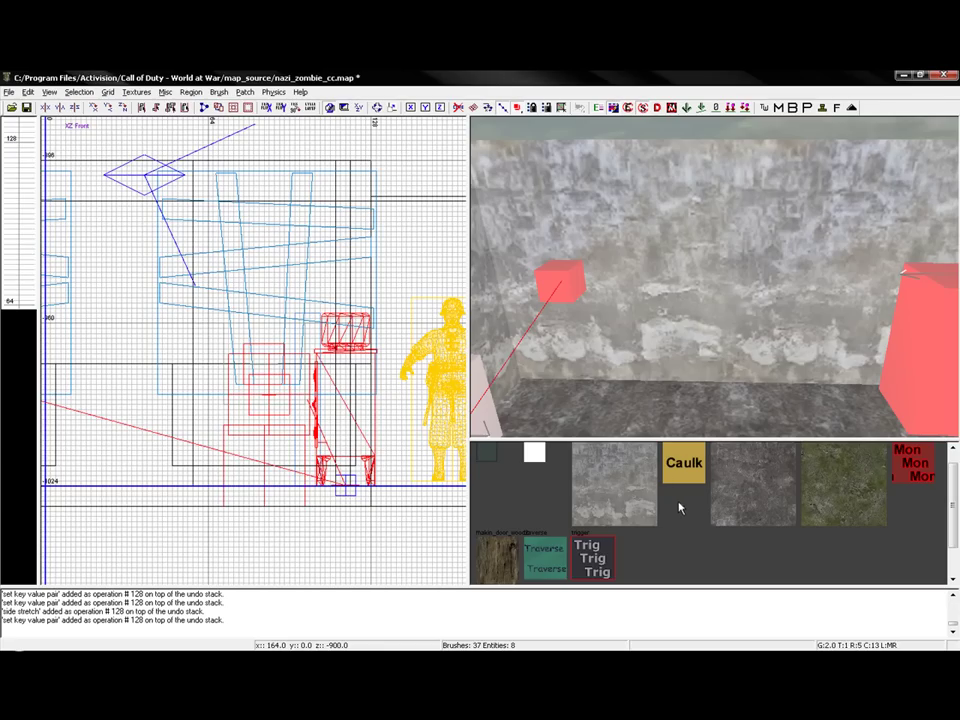
{"action": "right_click_drag", "start_coordinate": [646, 411], "coordinate": [620, 360]}
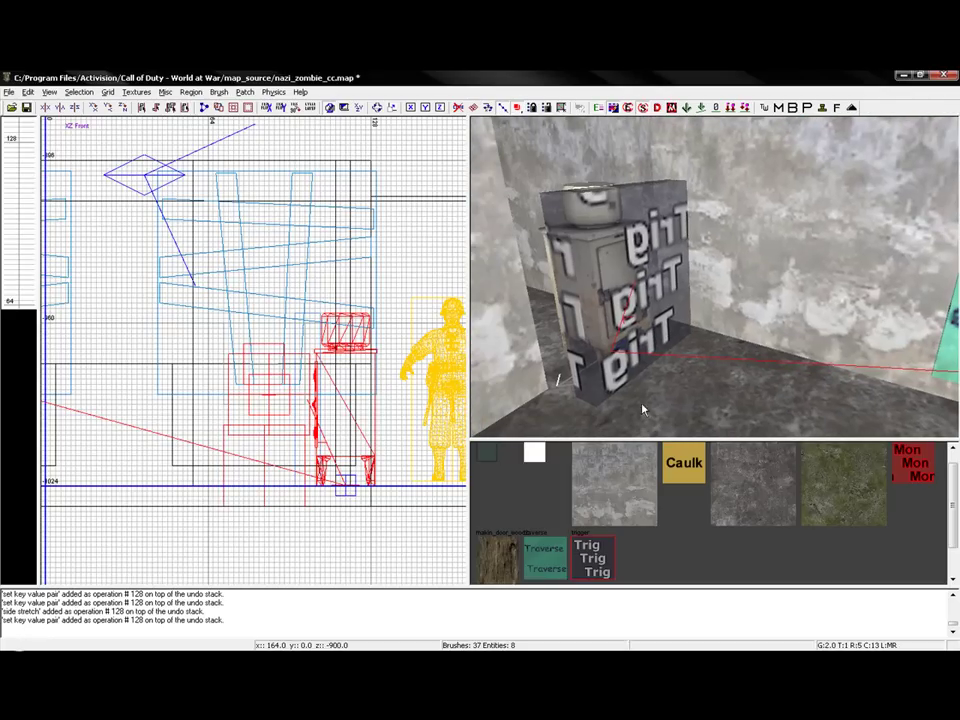
{"action": "scroll", "coordinate": [77, 402], "scroll_direction": "down", "scroll_amount": 4}
{"action": "key", "text": "ctrl+Tab"}
{"action": "scroll", "coordinate": [190, 413], "scroll_direction": "up", "scroll_amount": 1}
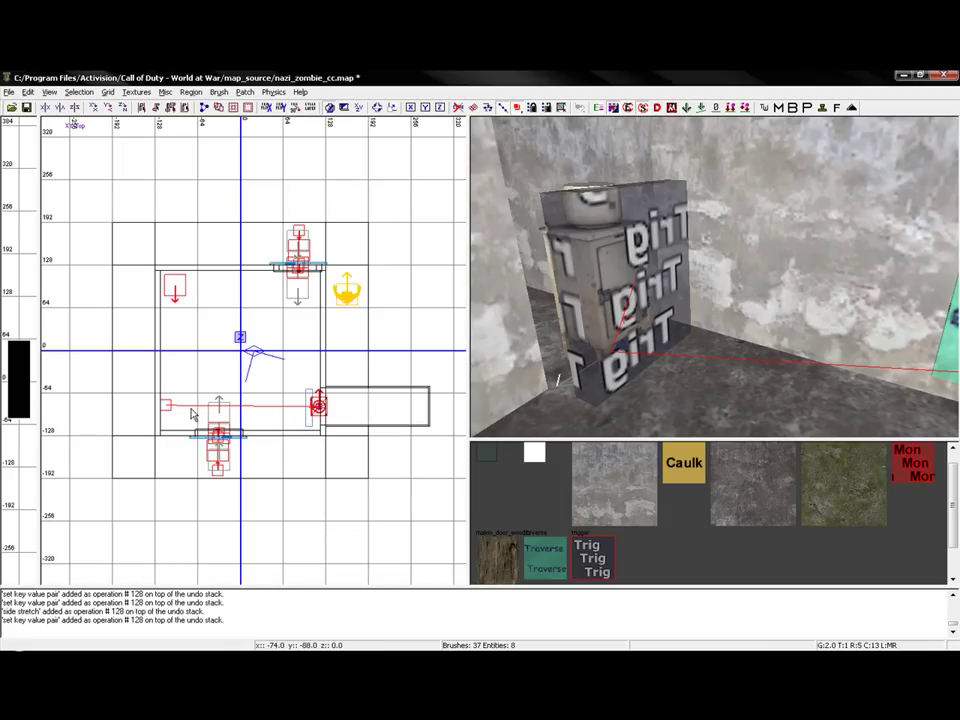
{"action": "scroll", "coordinate": [271, 398], "scroll_direction": "up", "scroll_amount": 2}
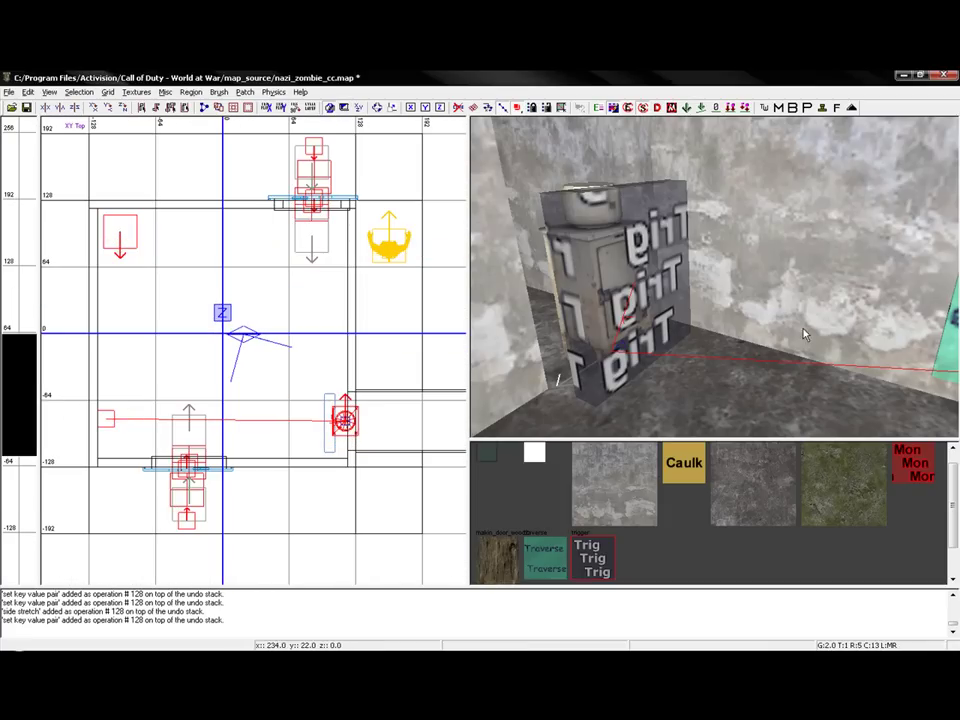
{"action": "mouse_move", "coordinate": [803, 333]}
{"action": "right_mouse_down"}
{"action": "mouse_move", "coordinate": [875, 350]}
{"action": "mouse_move", "coordinate": [920, 322]}
{"action": "mouse_move", "coordinate": [620, 330]}
{"action": "right_mouse_up"}
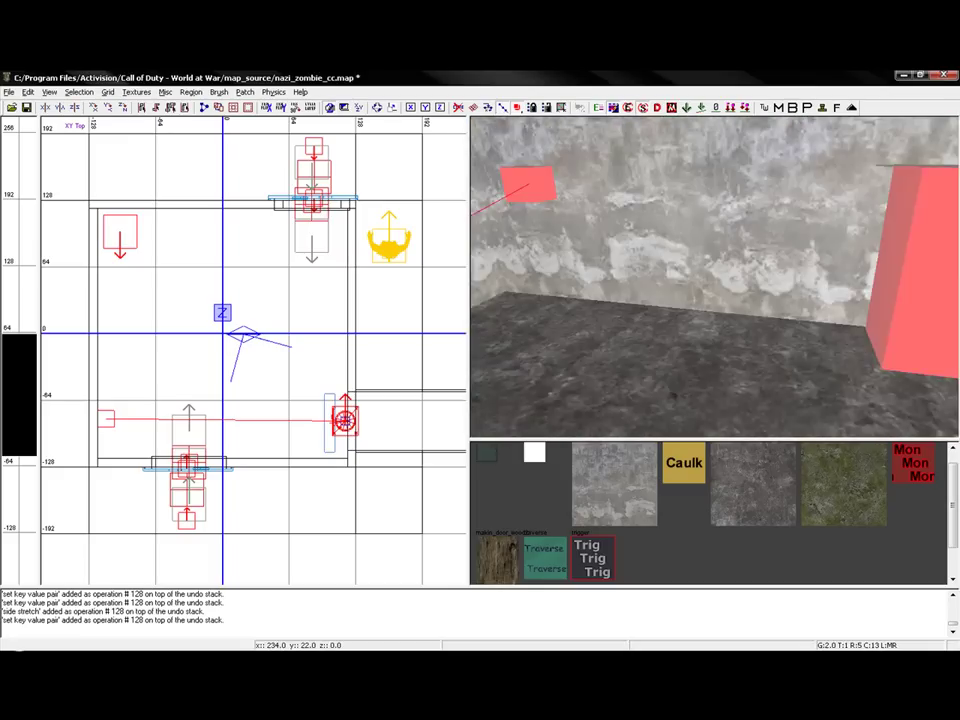
{"action": "right_click_drag", "start_coordinate": [880, 288], "coordinate": [948, 292]}
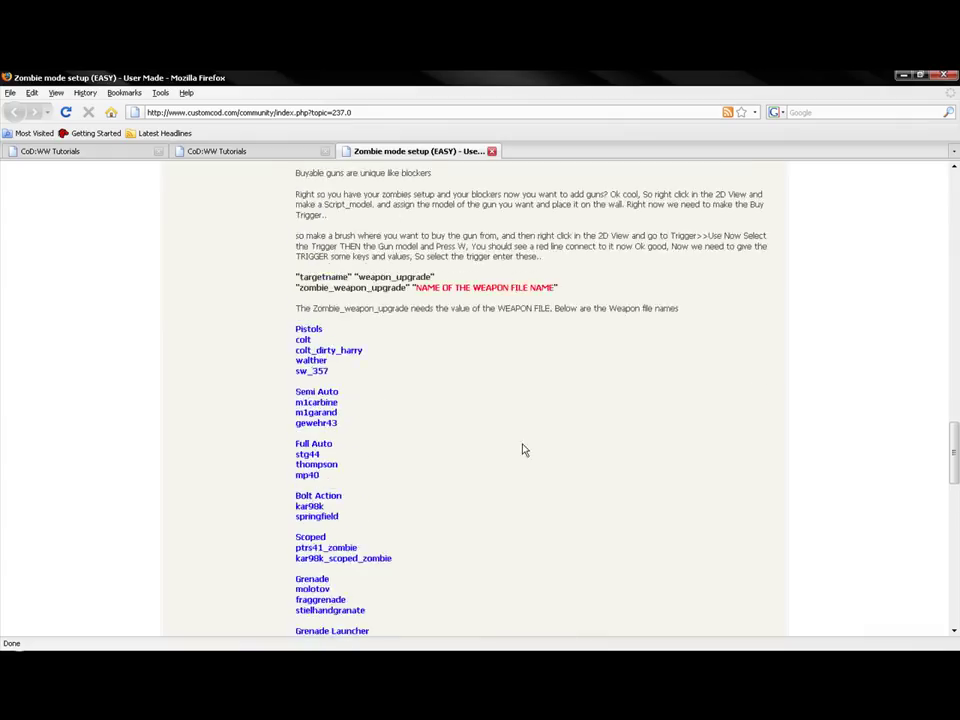
Reread the tutorial's buyable gun instructions on the gun model, use trigger and weapon_upgrade keys
{"action": "scroll", "coordinate": [521, 448], "scroll_direction": "up", "scroll_amount": 6}
{"action": "scroll", "coordinate": [528, 451], "scroll_direction": "down", "scroll_amount": 6}
{"action": "scroll", "coordinate": [534, 454], "scroll_direction": "up", "scroll_amount": 5}
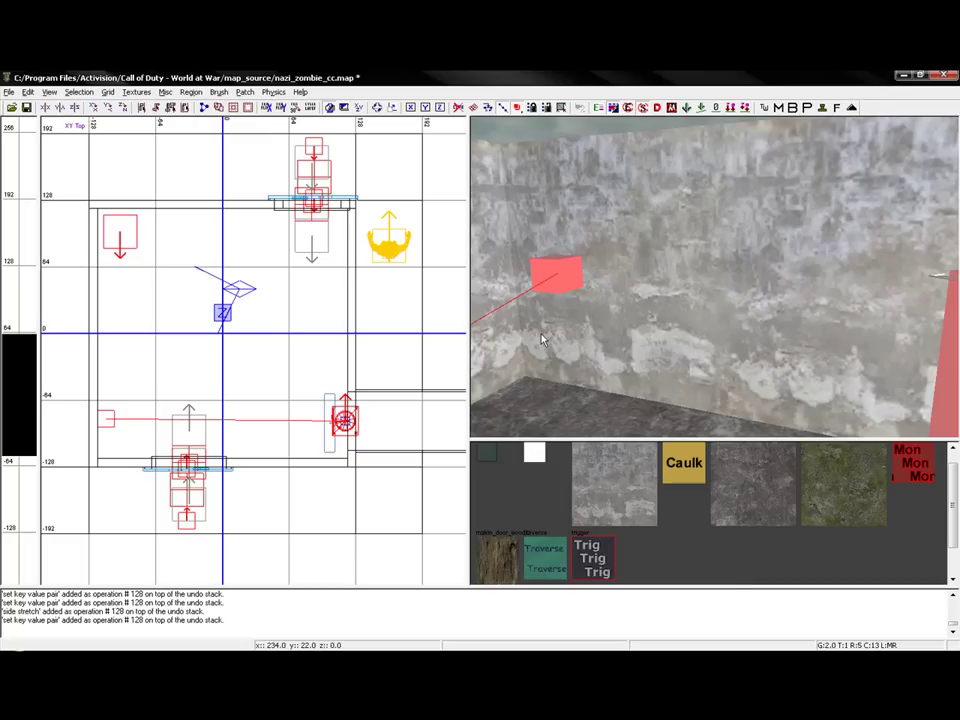
Draw a thin brush about 6 by 46 units against the wall near the script_struct in the top view
{"action": "mouse_move", "coordinate": [541, 339]}
{"action": "right_mouse_down"}
{"action": "mouse_move", "coordinate": [590, 332]}
{"action": "mouse_move", "coordinate": [541, 335]}
{"action": "right_mouse_up"}
{"action": "scroll", "coordinate": [369, 418], "scroll_direction": "down", "scroll_amount": 4}
{"action": "scroll", "coordinate": [355, 409], "scroll_direction": "up", "scroll_amount": 6}
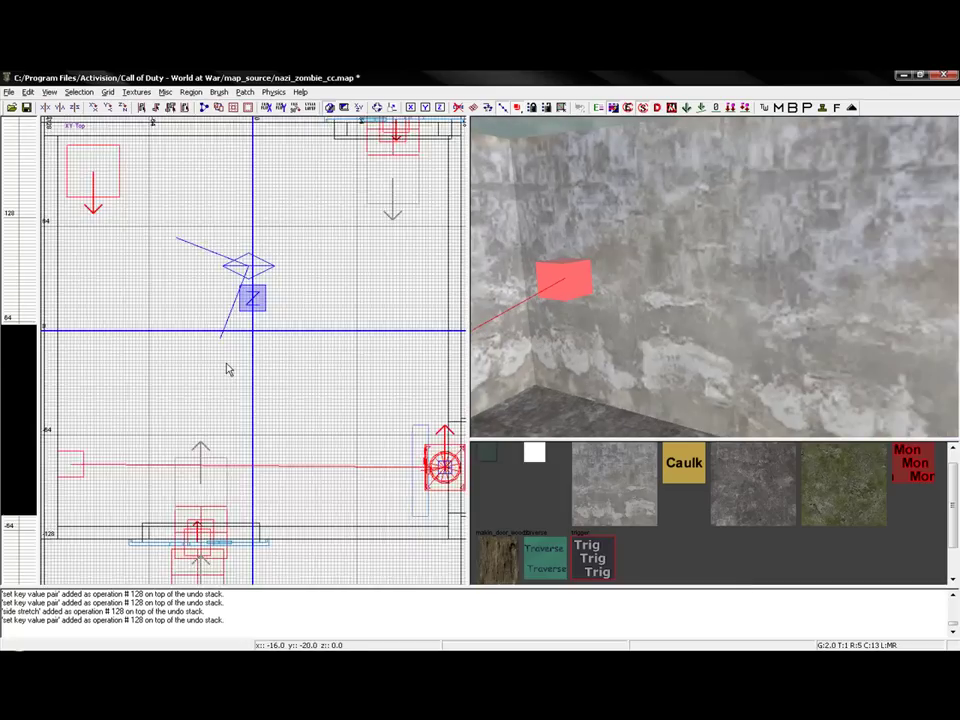
{"action": "right_click_drag", "start_coordinate": [226, 363], "coordinate": [378, 351]}
{"action": "left_click", "coordinate": [709, 305], "text": "shift"}
{"action": "key", "text": "Escape"}
{"action": "scroll", "coordinate": [266, 346], "scroll_direction": "up", "scroll_amount": 2}
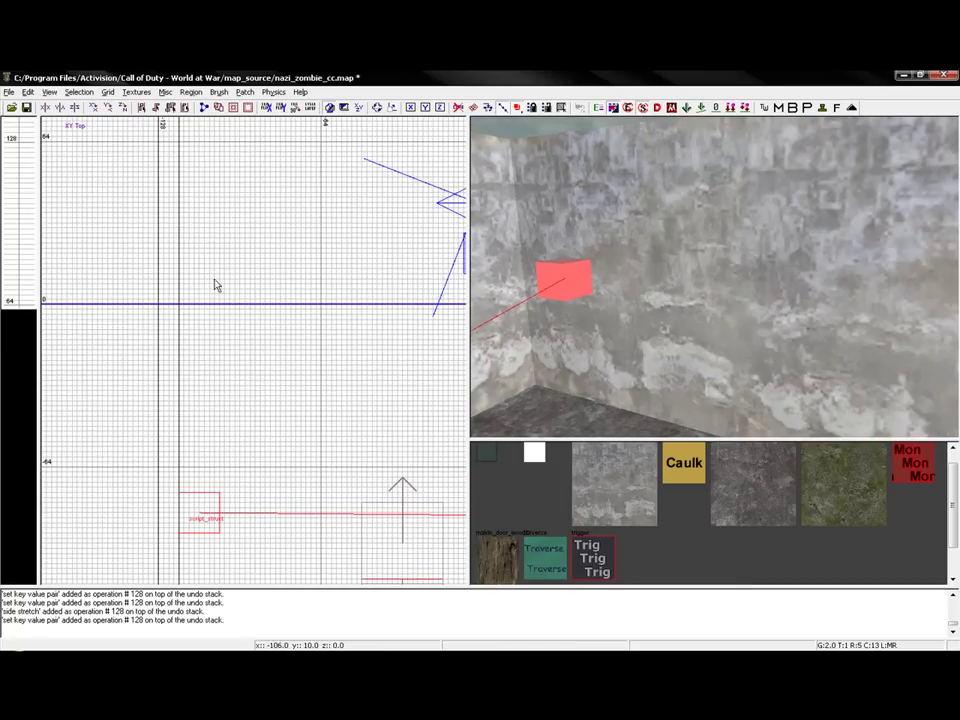
{"action": "mouse_move", "coordinate": [184, 281]}
{"action": "left_mouse_down"}
{"action": "mouse_move", "coordinate": [195, 370]}
{"action": "mouse_move", "coordinate": [210, 388]}
{"action": "left_mouse_up"}
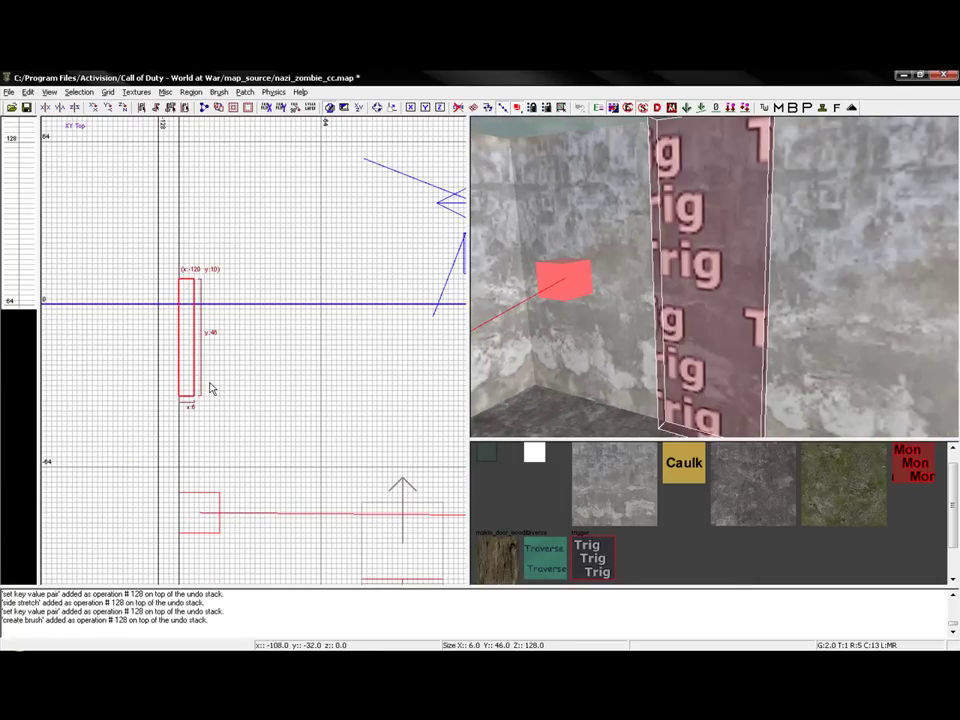
Resize the wall brush in the front view to 20 units high and 2 units thick, at gun height on the wall
{"action": "key", "text": "ctrl+Tab"}
{"action": "scroll", "coordinate": [205, 380], "scroll_direction": "down", "scroll_amount": 5}
{"action": "mouse_move", "coordinate": [246, 425]}
{"action": "left_mouse_down"}
{"action": "mouse_move", "coordinate": [250, 350]}
{"action": "mouse_move", "coordinate": [250, 422]}
{"action": "mouse_move", "coordinate": [247, 398]}
{"action": "left_mouse_up"}
{"action": "scroll", "coordinate": [254, 258], "scroll_direction": "up", "scroll_amount": 2}
{"action": "left_click", "coordinate": [247, 394]}
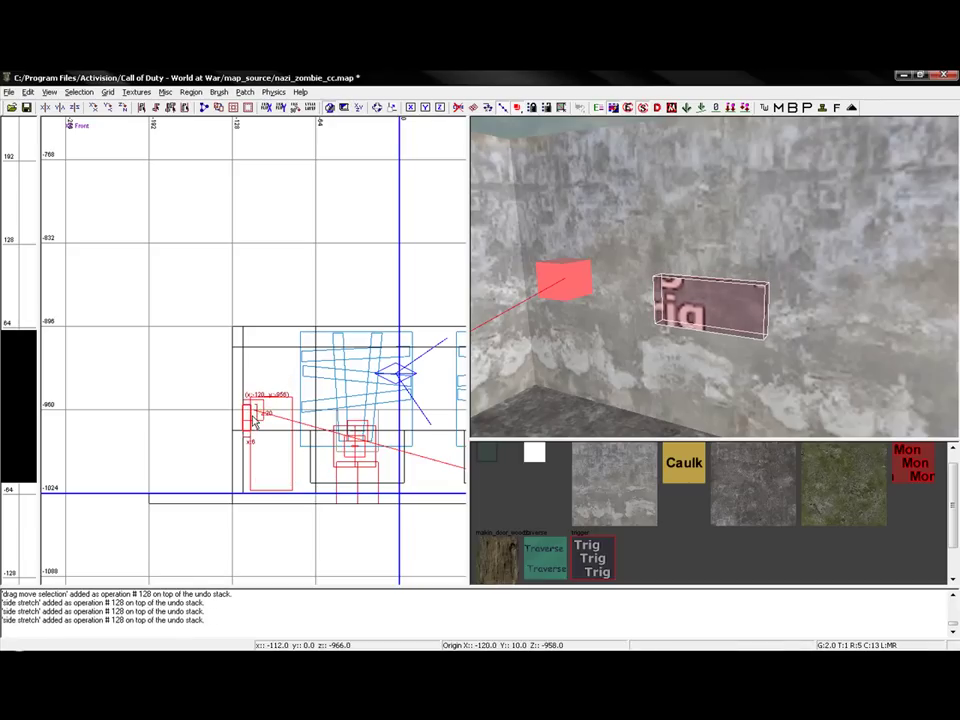
{"action": "scroll", "coordinate": [242, 422], "scroll_direction": "up", "scroll_amount": 4}
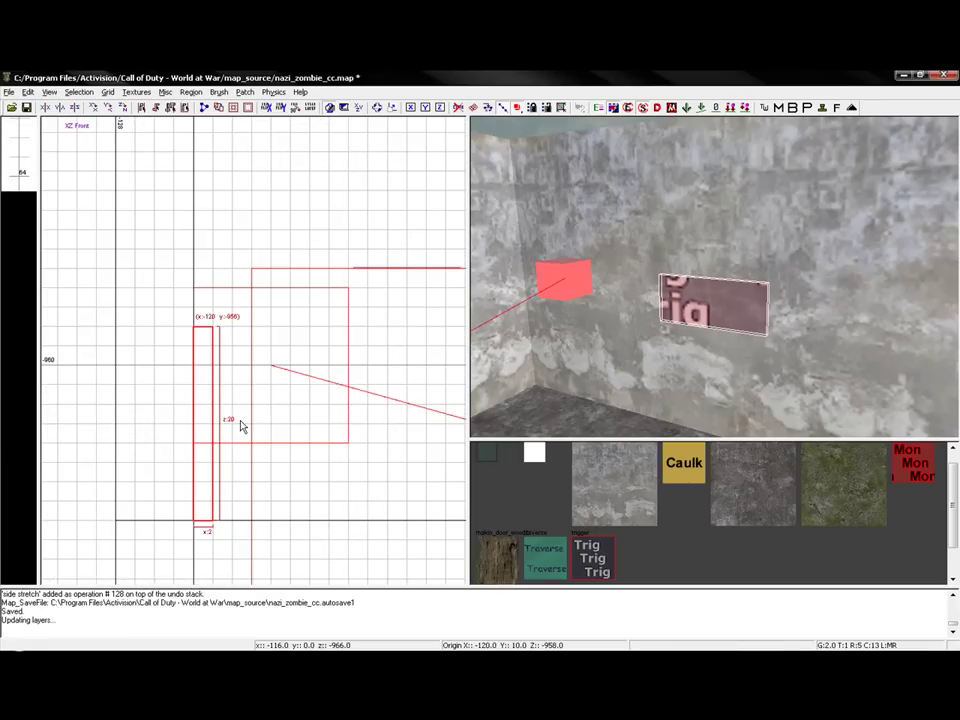
{"action": "left_click", "coordinate": [242, 426]}
Filter the textures to the tools locale and apply nodraw_decal to the wall brush
{"action": "left_click", "coordinate": [136, 91]}
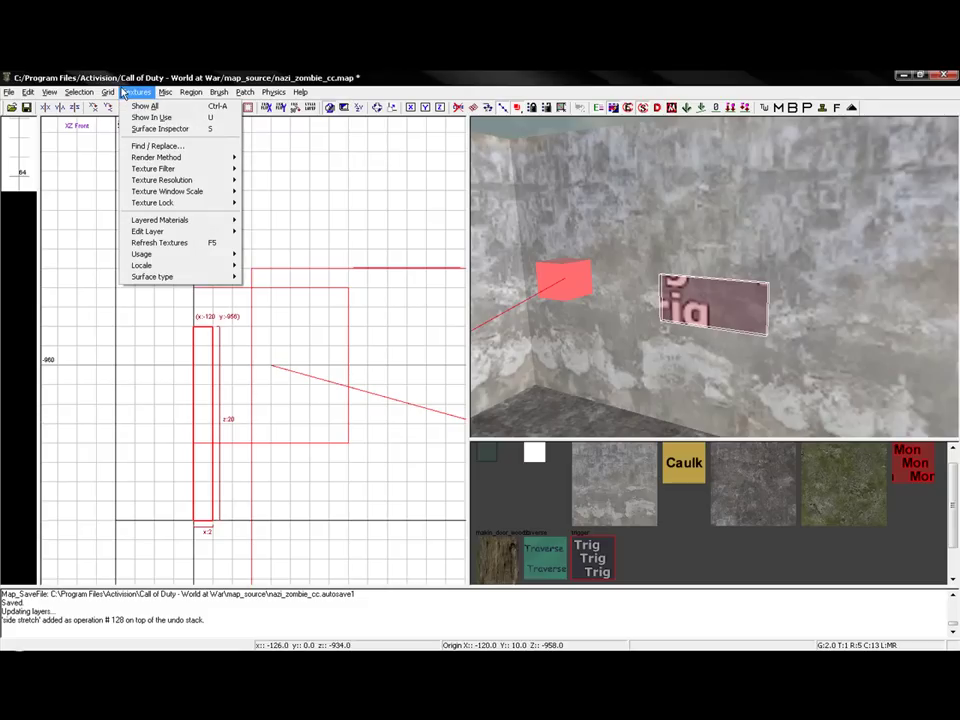
{"action": "mouse_move", "coordinate": [185, 276]}
{"action": "mouse_move", "coordinate": [150, 265]}
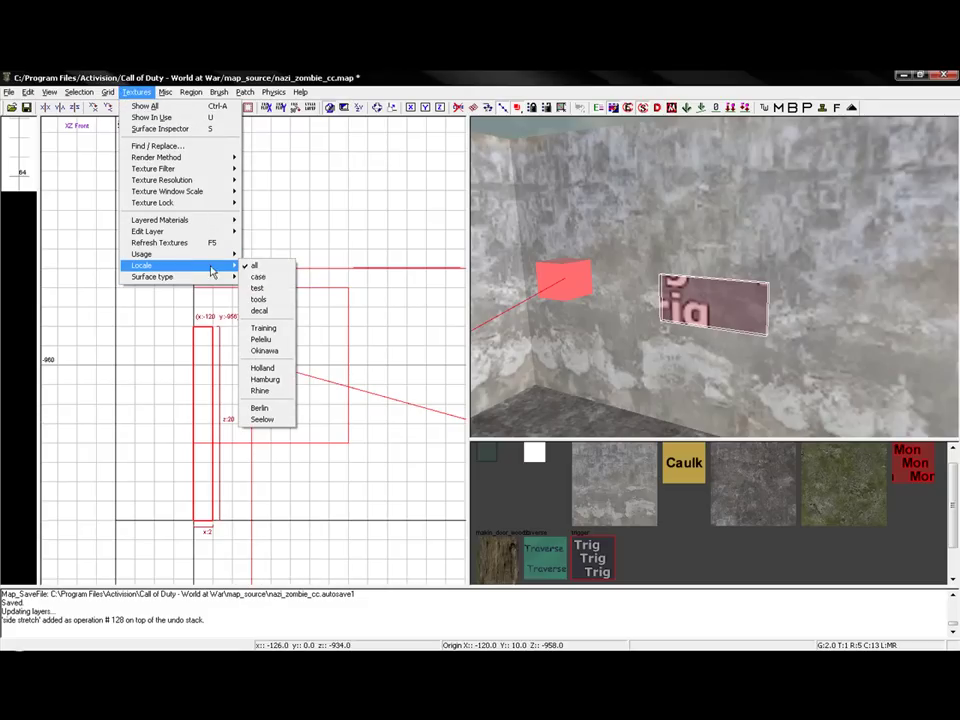
{"action": "left_click", "coordinate": [262, 300]}
{"action": "scroll", "coordinate": [674, 500], "scroll_direction": "down", "scroll_amount": 5}
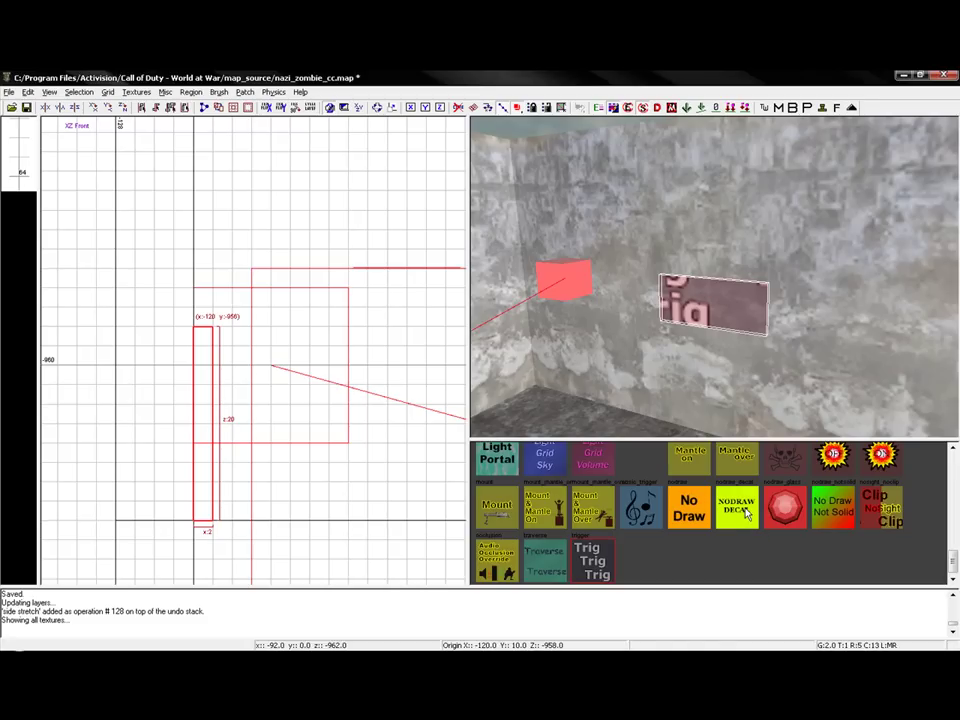
{"action": "left_click", "coordinate": [736, 506]}
Apply the caulk texture to the wall brush and deselect it
{"action": "scroll", "coordinate": [255, 430], "scroll_direction": "up", "scroll_amount": 2}
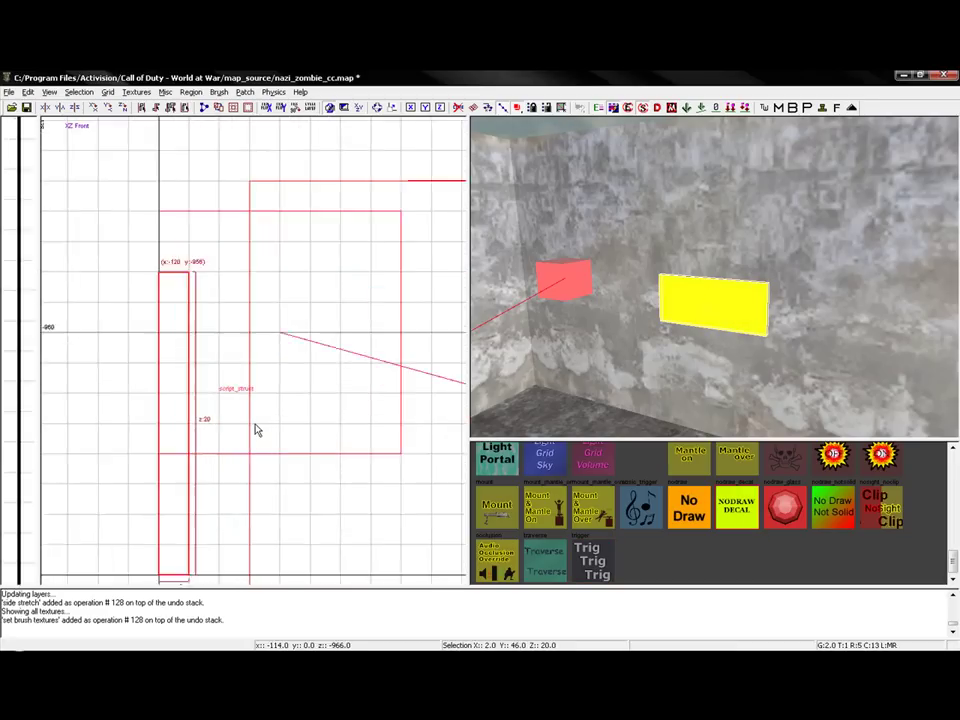
{"action": "scroll", "coordinate": [222, 395], "scroll_direction": "down", "scroll_amount": 5}
{"action": "scroll", "coordinate": [652, 484], "scroll_direction": "up", "scroll_amount": 5}
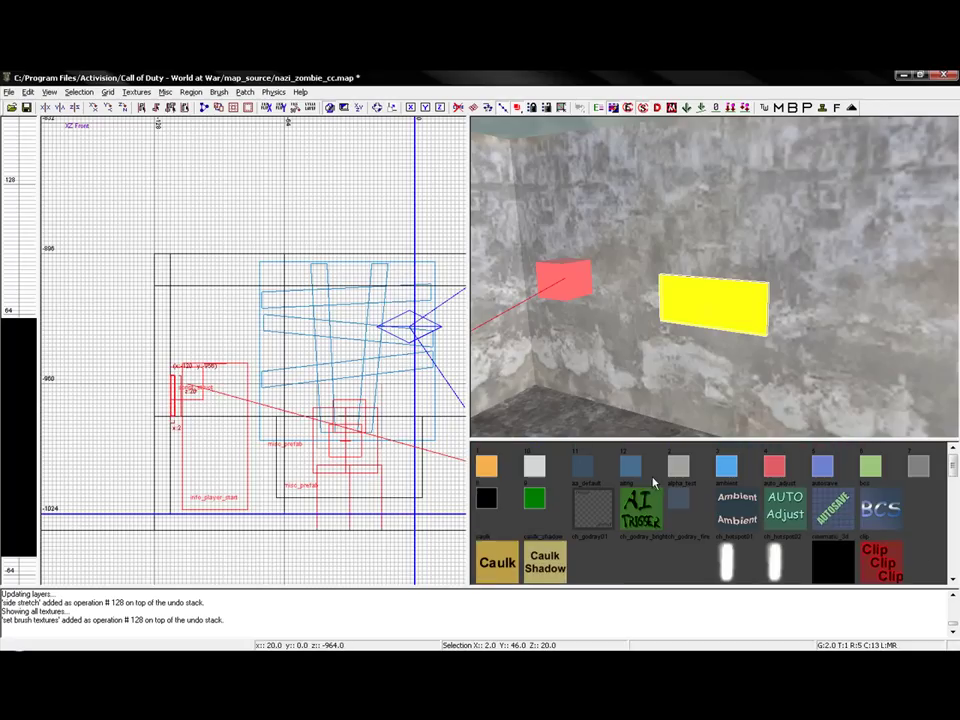
{"action": "left_click", "coordinate": [508, 556]}
{"action": "key", "text": "Escape"}
{"action": "scroll", "coordinate": [712, 332], "scroll_direction": "up", "scroll_amount": 1}
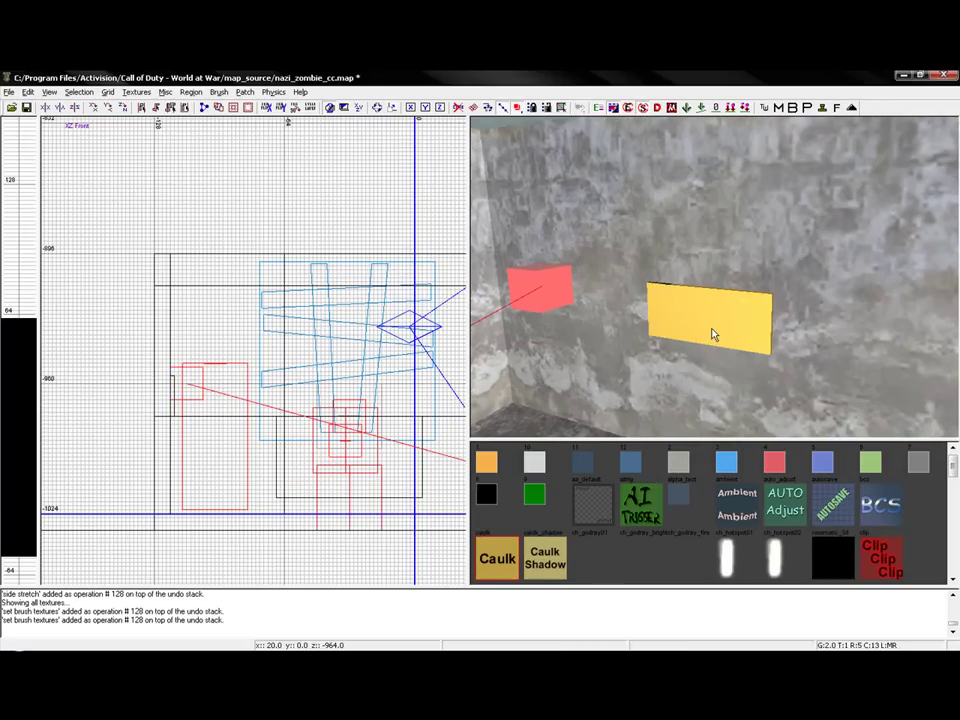
Reselect the wall brush and change its texture back to nodraw_decal
{"action": "left_click", "coordinate": [712, 330], "text": "shift"}
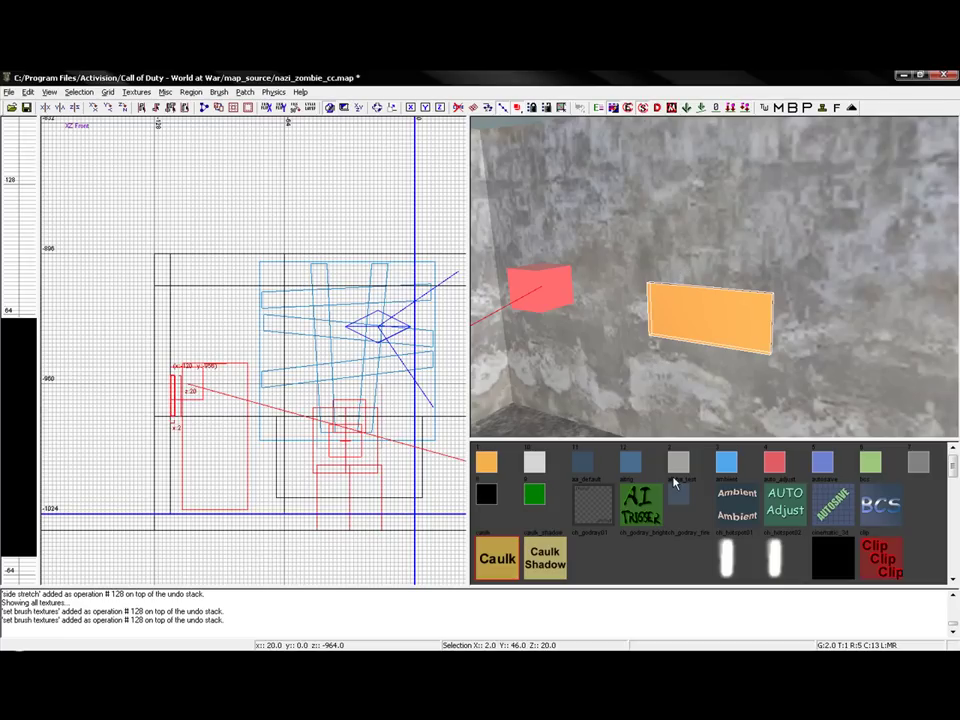
{"action": "scroll", "coordinate": [673, 476], "scroll_direction": "down", "scroll_amount": 5}
{"action": "left_click", "coordinate": [736, 507]}
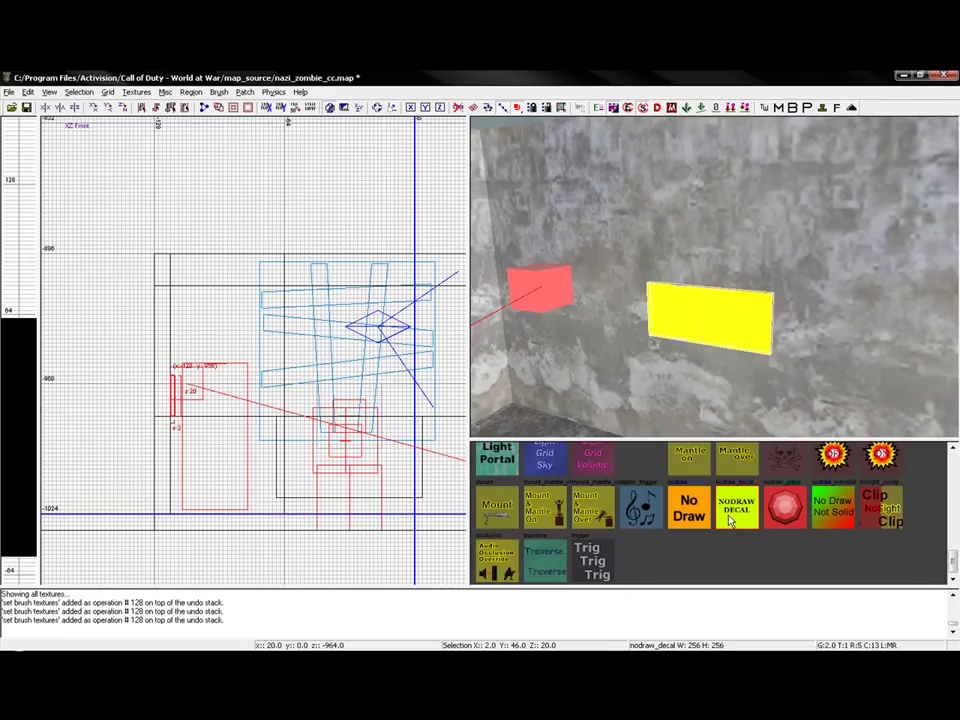
Move the nodraw_decal brush off the wall in the front view to about x -96, then deselect it
{"action": "key", "text": "Escape"}
{"action": "left_click", "coordinate": [735, 324], "text": "shift"}
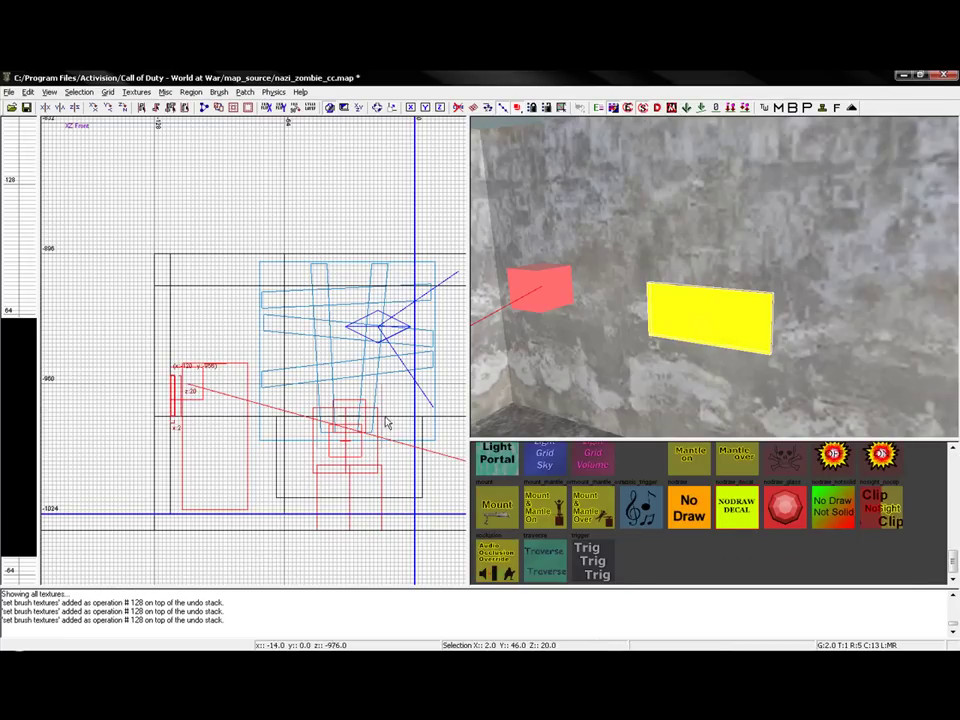
{"action": "scroll", "coordinate": [376, 419], "scroll_direction": "up", "scroll_amount": 3}
{"action": "scroll", "coordinate": [175, 405], "scroll_direction": "up", "scroll_amount": 1}
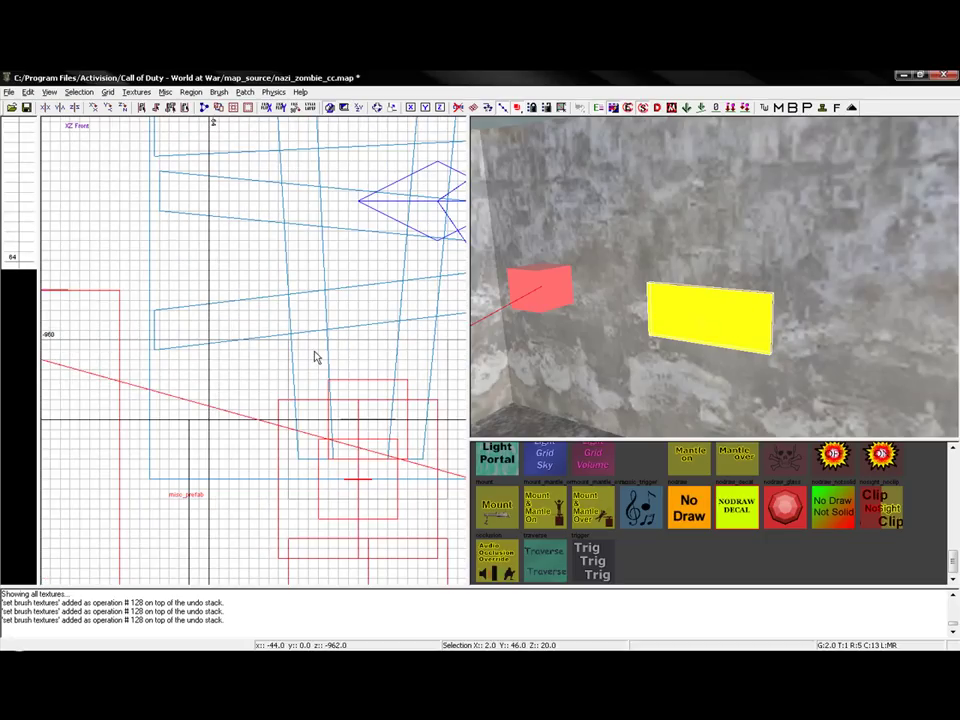
{"action": "right_click_drag", "start_coordinate": [314, 352], "coordinate": [244, 375]}
{"action": "mouse_move", "coordinate": [173, 358]}
{"action": "left_mouse_down"}
{"action": "mouse_move", "coordinate": [157, 356]}
{"action": "mouse_move", "coordinate": [289, 352]}
{"action": "left_mouse_up"}
{"action": "key", "text": "Escape"}
Select only the room-facing front face of the brush and filter the textures to the decal locale
{"action": "mouse_move", "coordinate": [690, 349]}
{"action": "right_mouse_down"}
{"action": "mouse_move", "coordinate": [655, 305]}
{"action": "mouse_move", "coordinate": [735, 348]}
{"action": "mouse_move", "coordinate": [752, 272]}
{"action": "mouse_move", "coordinate": [790, 258]}
{"action": "mouse_move", "coordinate": [788, 290]}
{"action": "right_mouse_up"}
{"action": "left_click", "coordinate": [746, 255], "text": "shift"}
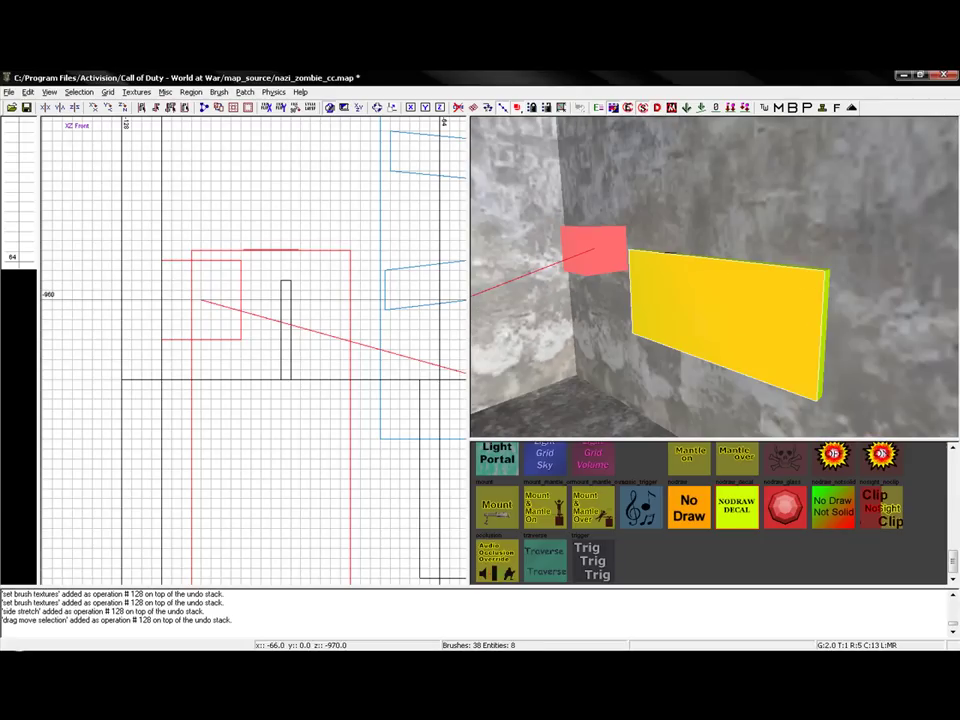
{"action": "left_click", "coordinate": [136, 92]}
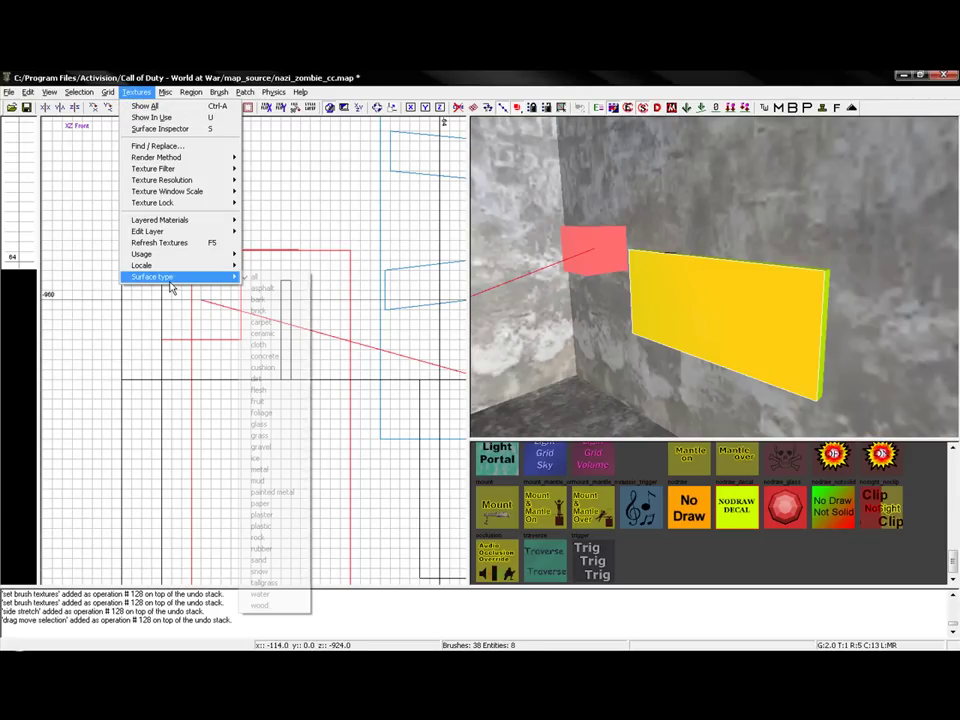
{"action": "mouse_move", "coordinate": [146, 266]}
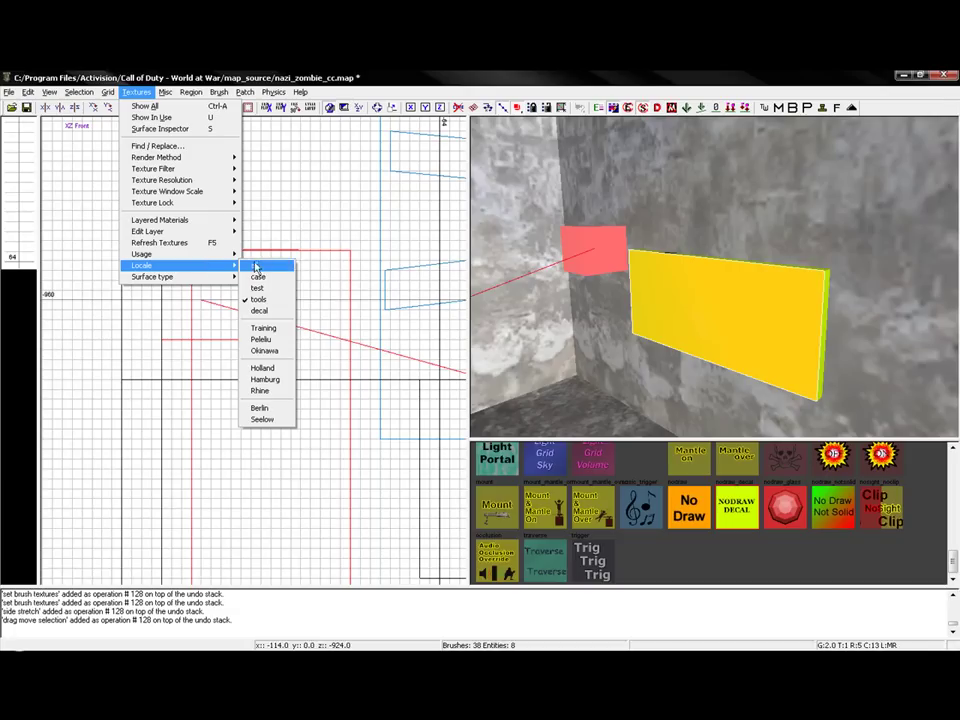
{"action": "left_click", "coordinate": [259, 312]}
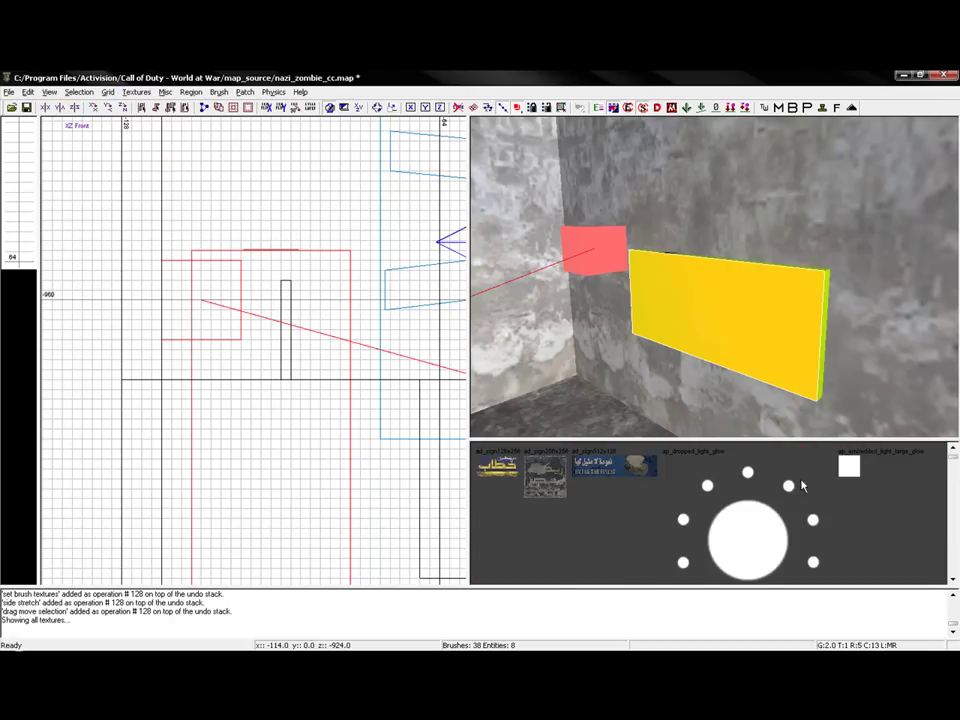
Find the db_shotgun_chalk decal among the textures and apply it to the brush's front face
{"action": "scroll", "coordinate": [805, 486], "scroll_direction": "down", "scroll_amount": 10}
{"action": "scroll", "coordinate": [810, 488], "scroll_direction": "down", "scroll_amount": 12}
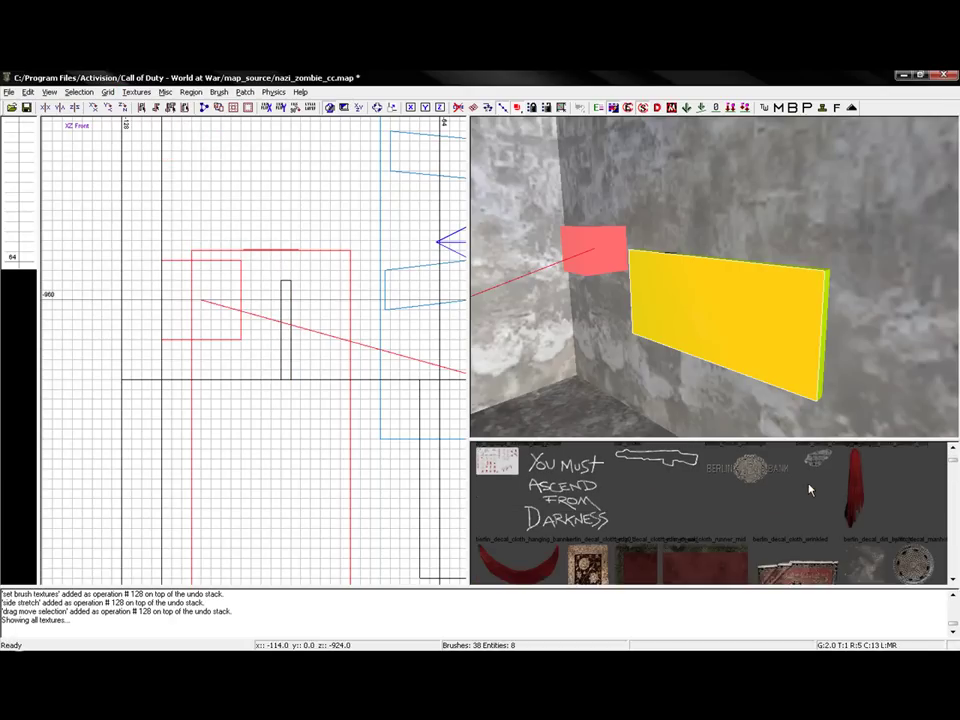
{"action": "scroll", "coordinate": [815, 498], "scroll_direction": "down", "scroll_amount": 10}
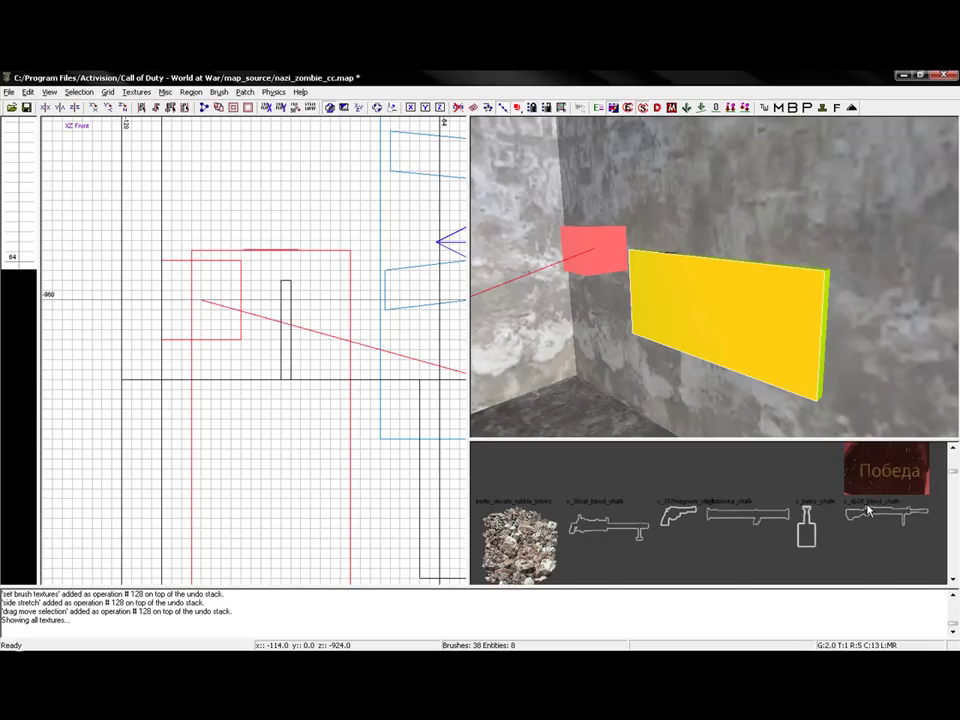
{"action": "scroll", "coordinate": [868, 512], "scroll_direction": "down", "scroll_amount": 3}
{"action": "scroll", "coordinate": [868, 512], "scroll_direction": "up", "scroll_amount": 5}
{"action": "scroll", "coordinate": [868, 511], "scroll_direction": "down", "scroll_amount": 3}
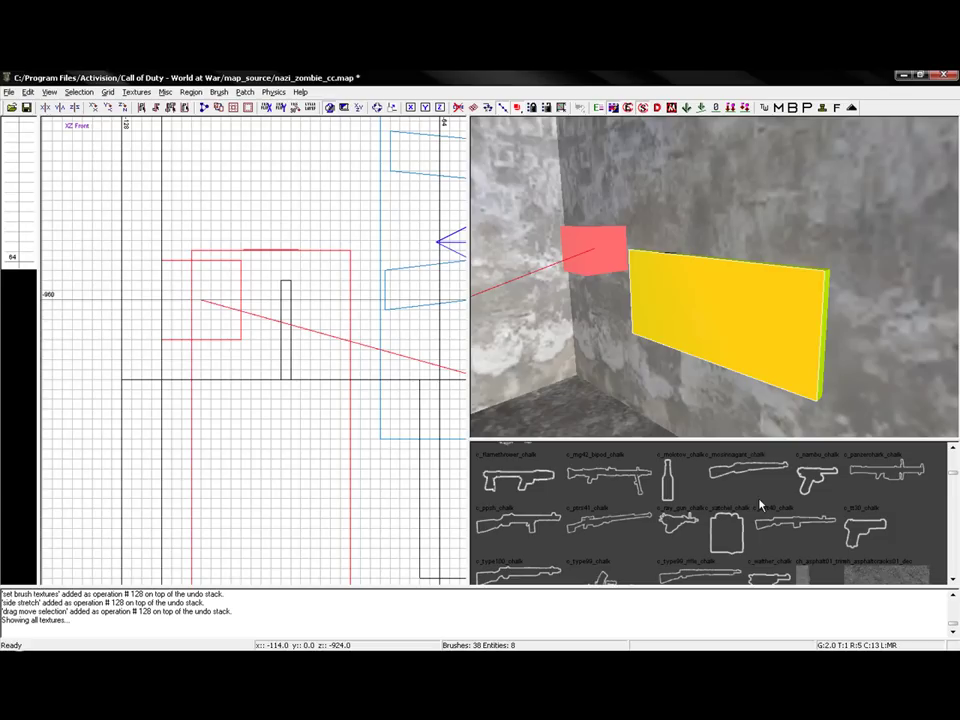
{"action": "scroll", "coordinate": [765, 505], "scroll_direction": "down", "scroll_amount": 1}
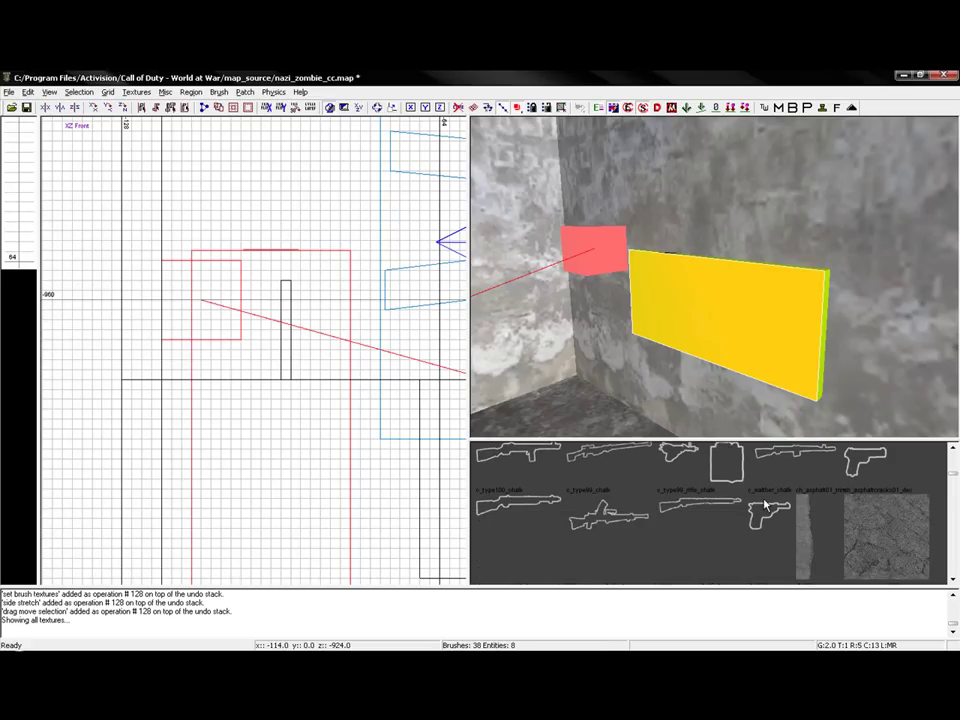
{"action": "scroll", "coordinate": [765, 505], "scroll_direction": "down", "scroll_amount": 6}
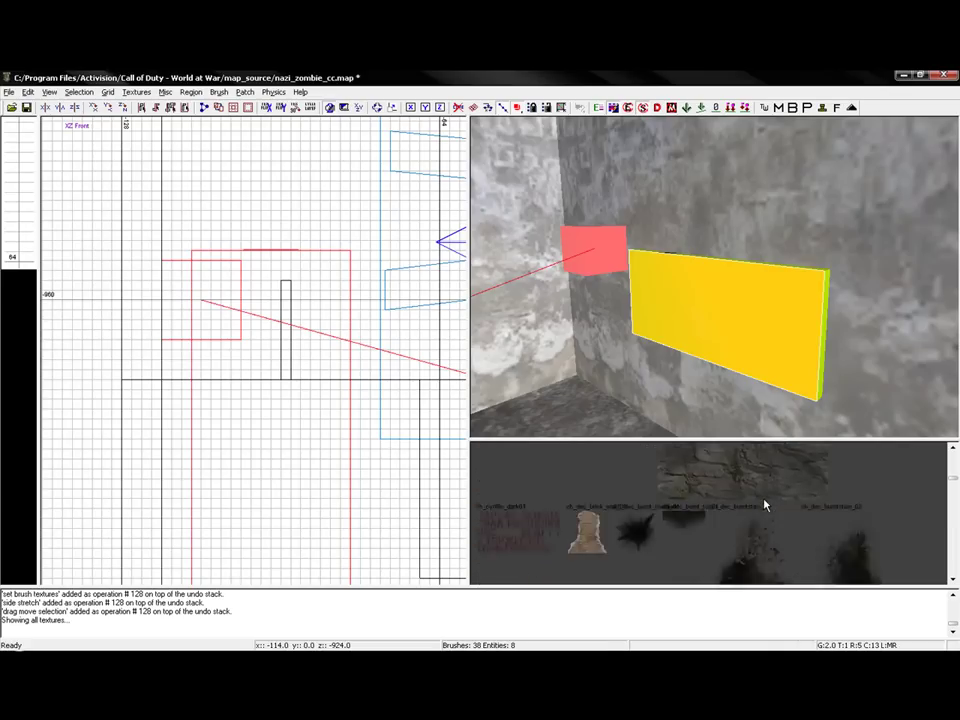
{"action": "scroll", "coordinate": [765, 505], "scroll_direction": "down", "scroll_amount": 5}
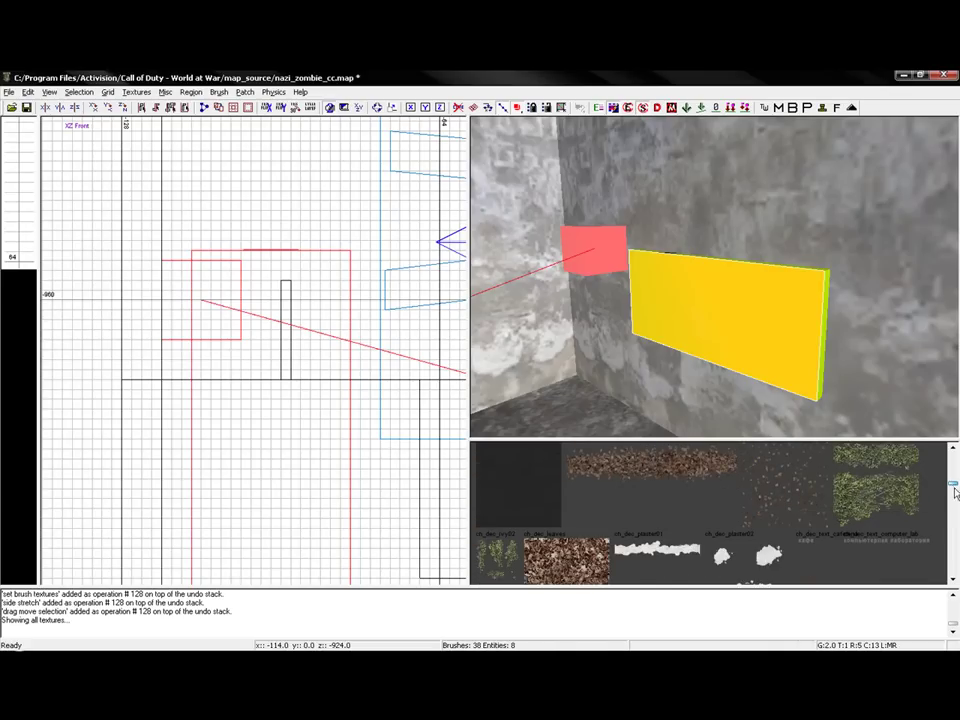
{"action": "mouse_move", "coordinate": [955, 492]}
{"action": "left_mouse_down"}
{"action": "mouse_move", "coordinate": [955, 576]}
{"action": "mouse_move", "coordinate": [958, 503]}
{"action": "left_mouse_up"}
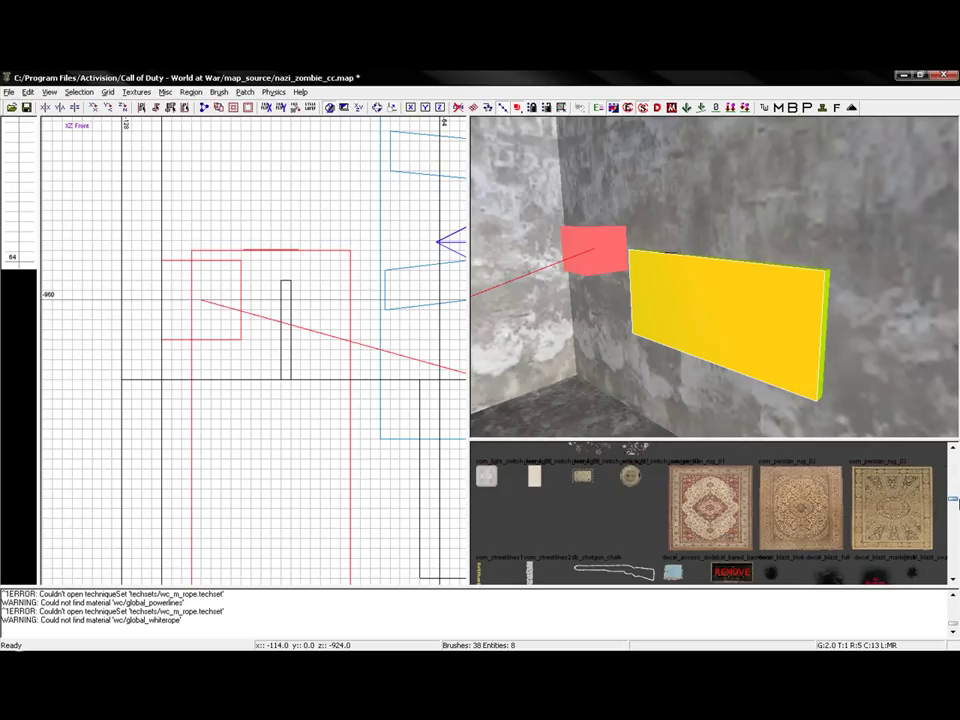
{"action": "left_click", "coordinate": [602, 566]}
{"action": "mouse_move", "coordinate": [715, 418]}
{"action": "right_mouse_down"}
{"action": "mouse_move", "coordinate": [710, 376]}
{"action": "mouse_move", "coordinate": [697, 367]}
{"action": "right_mouse_up"}
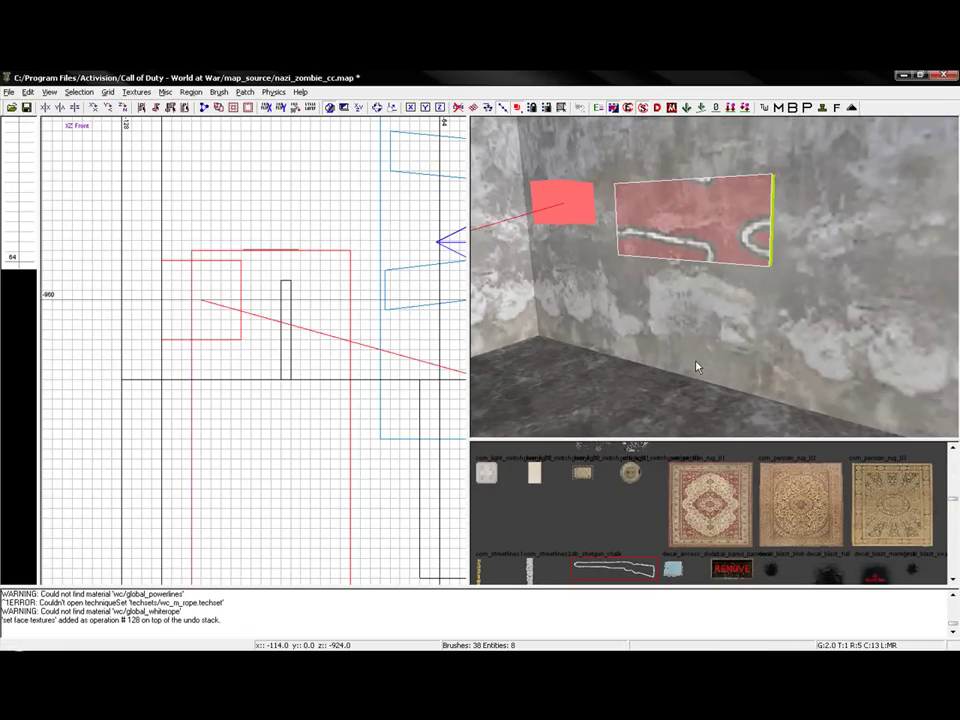
Select the whole chalk brush and stretch it in the top view to 98 units long and 6 units thick
{"action": "scroll", "coordinate": [300, 389], "scroll_direction": "down", "scroll_amount": 6}
{"action": "key", "text": "ctrl+Tab"}
{"action": "scroll", "coordinate": [287, 382], "scroll_direction": "up", "scroll_amount": 4}
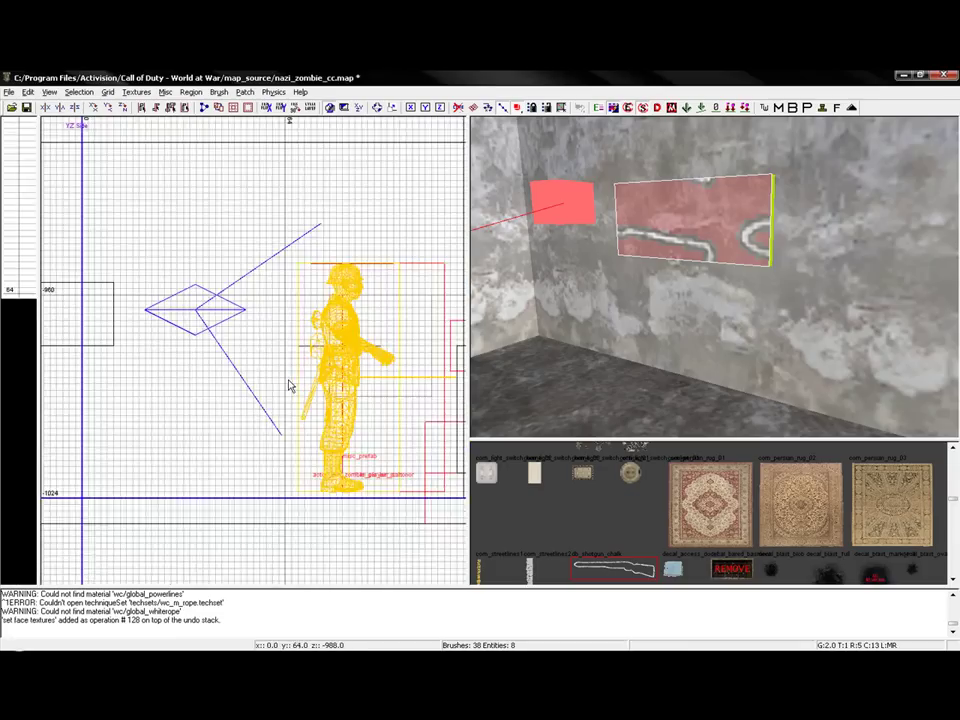
{"action": "scroll", "coordinate": [278, 380], "scroll_direction": "down", "scroll_amount": 2}
{"action": "key", "text": "ctrl+Tab"}
{"action": "key", "text": "Escape"}
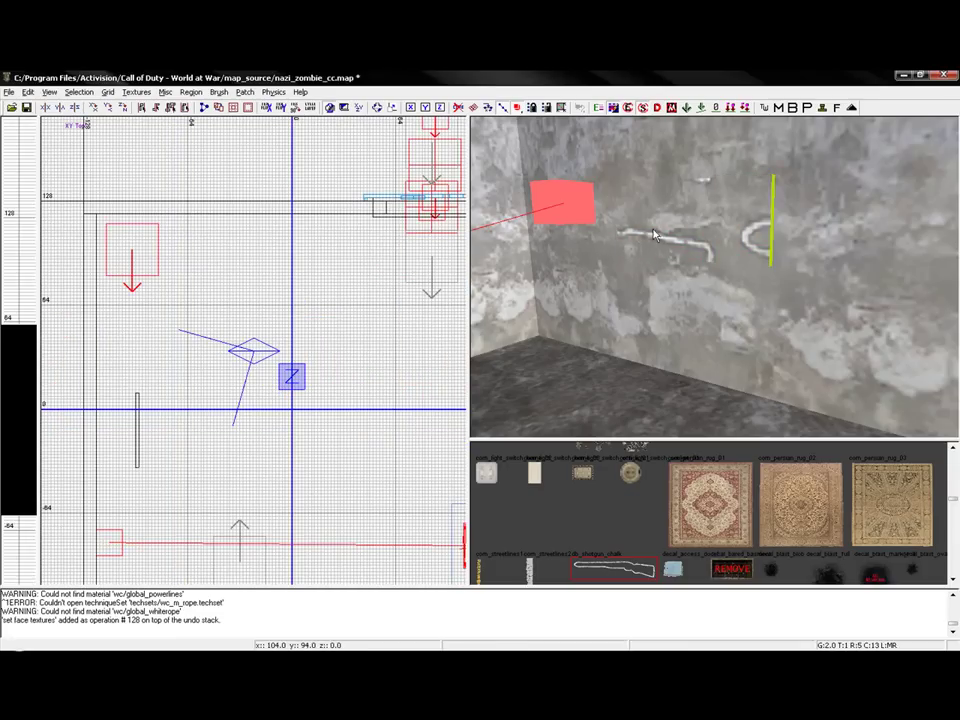
{"action": "left_click", "coordinate": [652, 230], "text": "shift"}
{"action": "scroll", "coordinate": [278, 387], "scroll_direction": "down", "scroll_amount": 2}
{"action": "scroll", "coordinate": [195, 358], "scroll_direction": "up", "scroll_amount": 4}
{"action": "key", "text": "ctrl+Tab"}
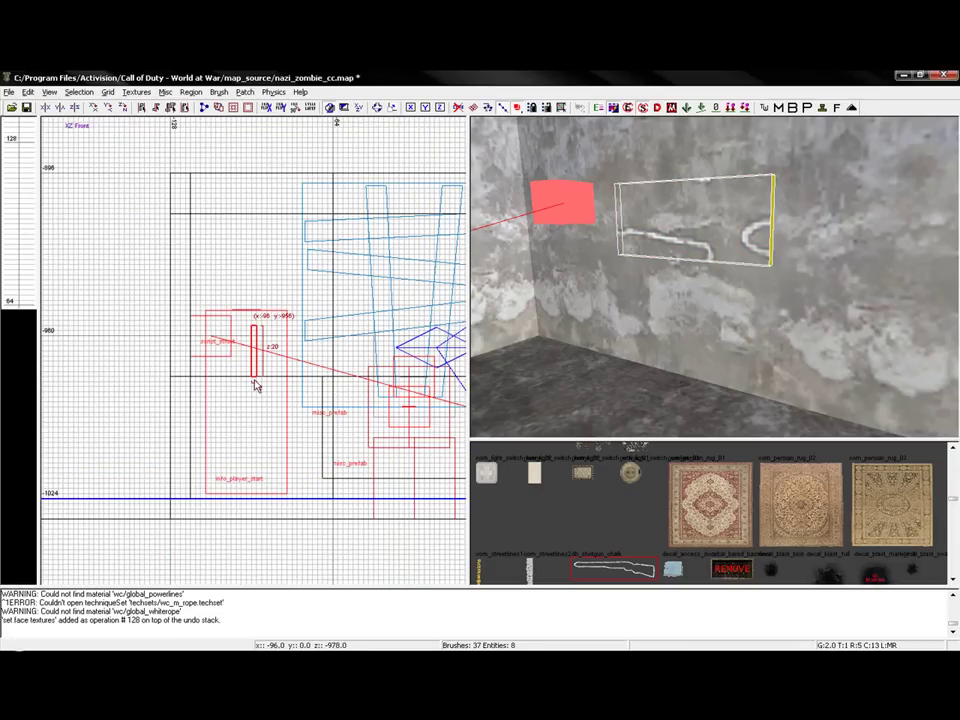
{"action": "key", "text": "ctrl+Tab"}
{"action": "key", "text": "ctrl+Tab"}
{"action": "scroll", "coordinate": [250, 385], "scroll_direction": "down", "scroll_amount": 2}
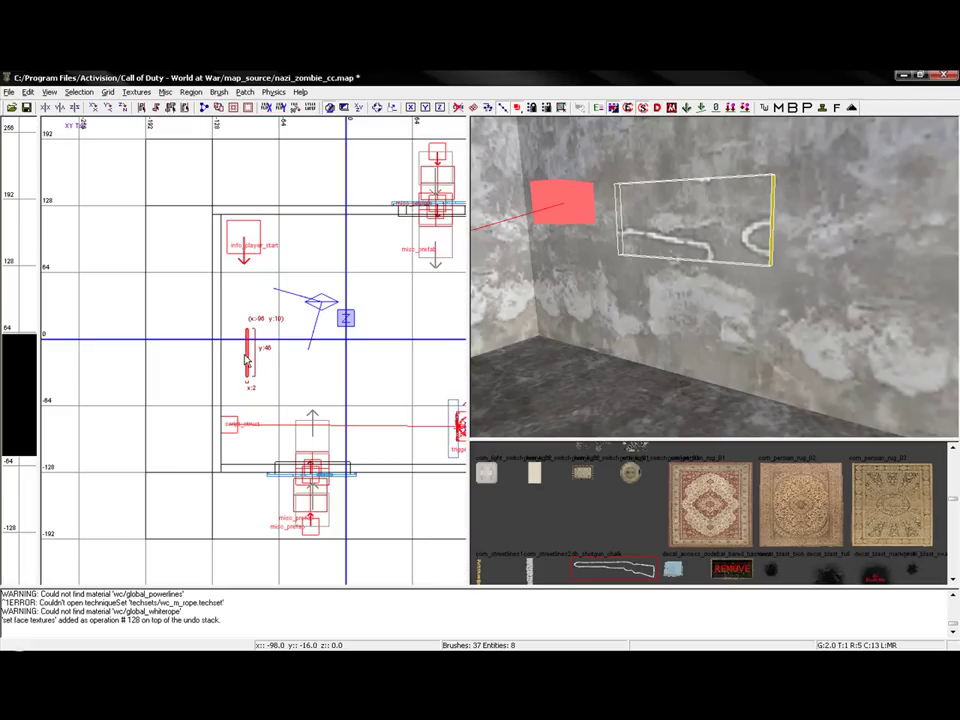
{"action": "scroll", "coordinate": [245, 385], "scroll_direction": "up", "scroll_amount": 2}
{"action": "left_click_drag", "start_coordinate": [238, 361], "coordinate": [244, 277]}
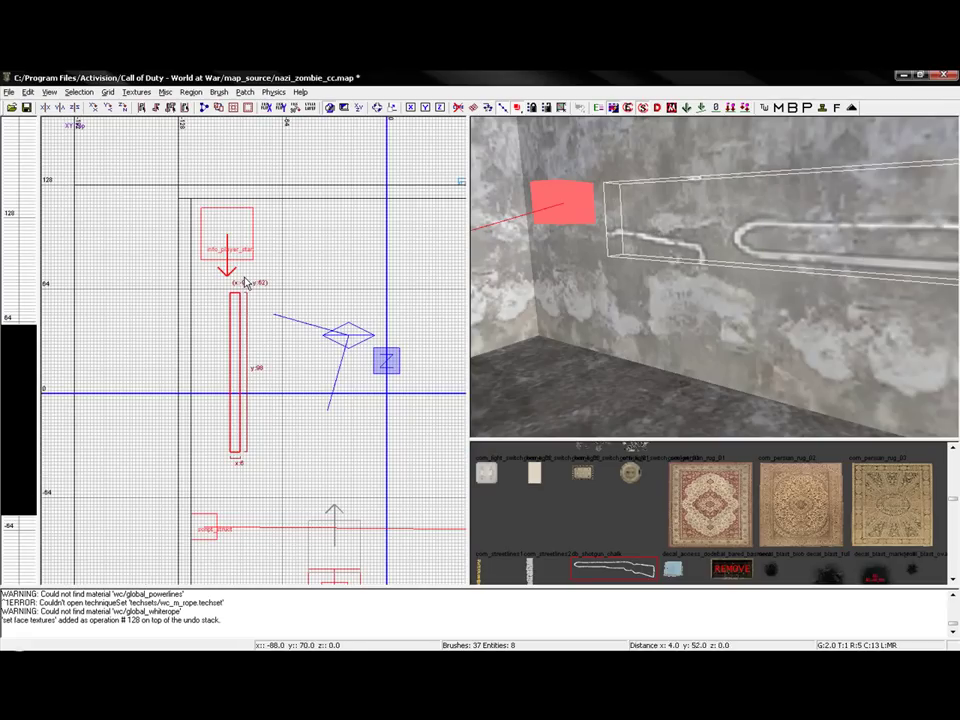
{"action": "mouse_move", "coordinate": [640, 280]}
{"action": "right_mouse_down"}
{"action": "mouse_move", "coordinate": [760, 282]}
{"action": "mouse_move", "coordinate": [640, 268]}
{"action": "right_mouse_up"}
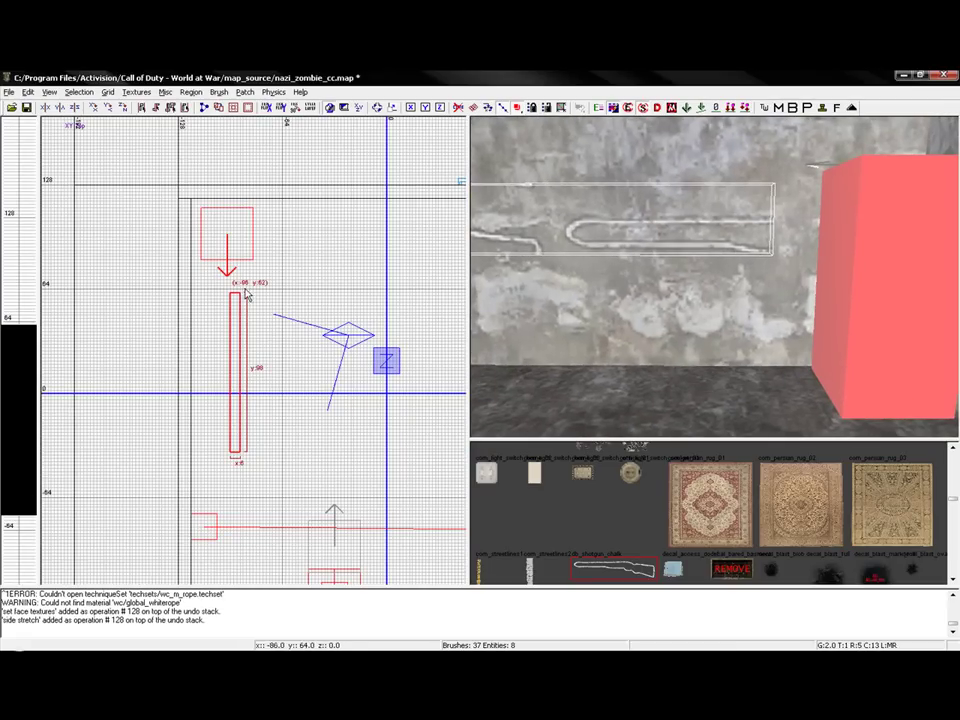
Shift the brush toward the wall to x -104 and extend it to 164 units long, with its upper end at y 80
{"action": "mouse_move", "coordinate": [246, 289]}
{"action": "left_mouse_down"}
{"action": "mouse_move", "coordinate": [238, 212]}
{"action": "mouse_move", "coordinate": [224, 328]}
{"action": "left_mouse_up"}
{"action": "scroll", "coordinate": [240, 360], "scroll_direction": "up", "scroll_amount": 2}
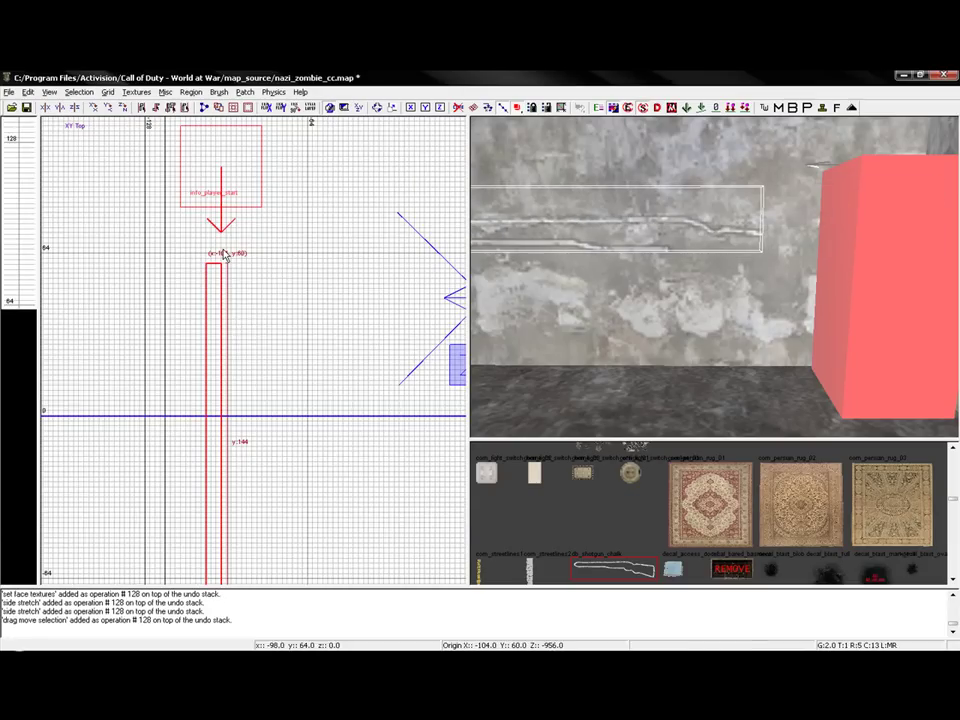
{"action": "left_click_drag", "start_coordinate": [223, 253], "coordinate": [227, 204]}
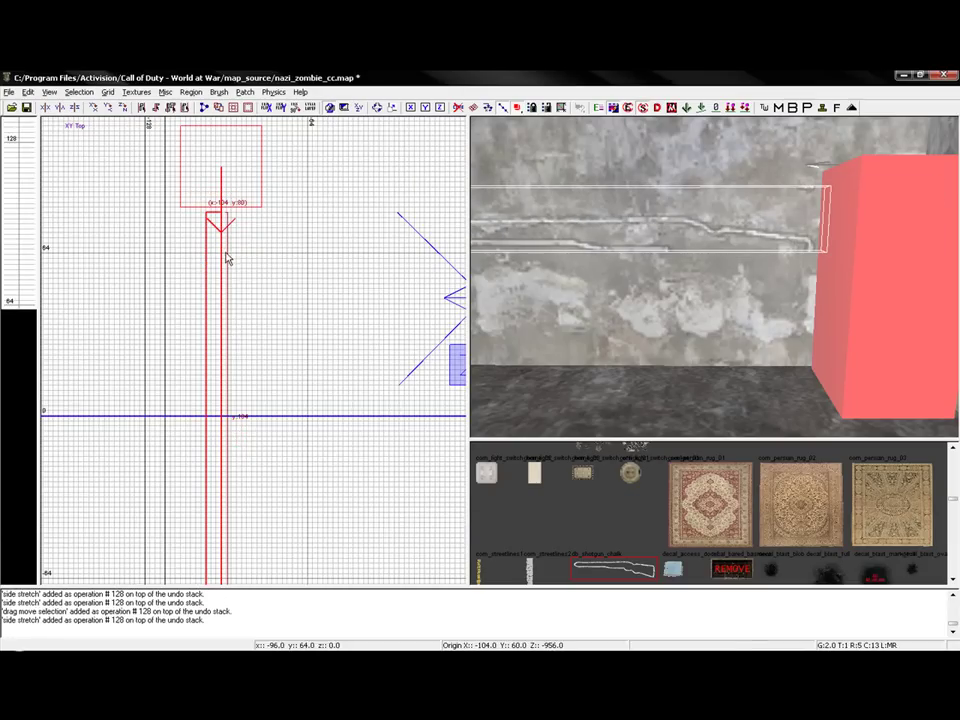
{"action": "scroll", "coordinate": [235, 268], "scroll_direction": "down", "scroll_amount": 3}
Stretch the brush downward in the front view to 32 units high
{"action": "key", "text": "ctrl+Tab"}
{"action": "scroll", "coordinate": [285, 439], "scroll_direction": "up", "scroll_amount": 3}
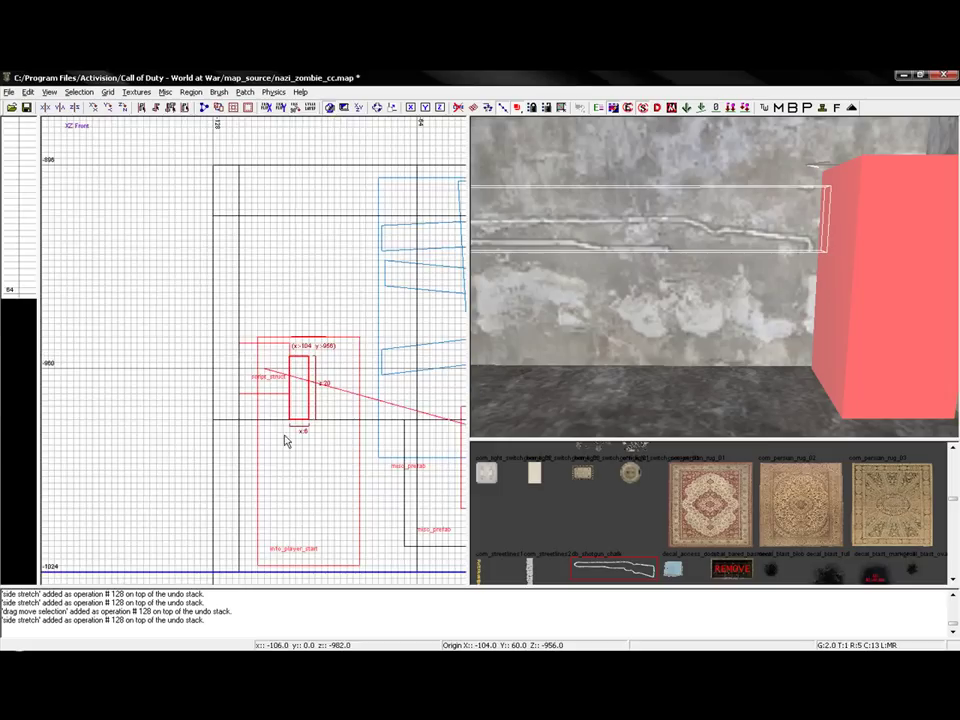
{"action": "left_click_drag", "start_coordinate": [306, 429], "coordinate": [308, 480]}
{"action": "key", "text": "Escape"}
{"action": "mouse_move", "coordinate": [600, 370]}
{"action": "right_mouse_down"}
{"action": "mouse_move", "coordinate": [560, 370]}
{"action": "mouse_move", "coordinate": [640, 355]}
{"action": "mouse_move", "coordinate": [580, 345]}
{"action": "mouse_move", "coordinate": [620, 342]}
{"action": "mouse_move", "coordinate": [602, 343]}
{"action": "right_mouse_up"}
{"action": "left_click", "coordinate": [596, 270], "text": "shift"}
{"action": "scroll", "coordinate": [343, 453], "scroll_direction": "down", "scroll_amount": 5}
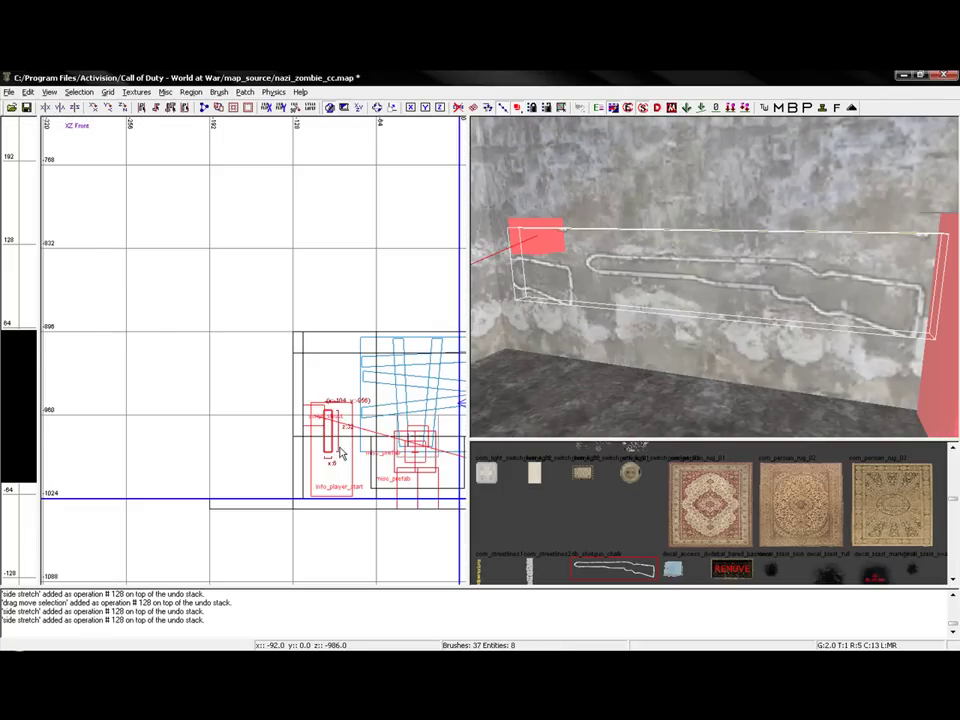
Shorten the brush in the top view to 126 units at the barrel end of the chalk outline
{"action": "key", "text": "ctrl+Tab"}
{"action": "key", "text": "ctrl+Tab"}
{"action": "scroll", "coordinate": [225, 458], "scroll_direction": "up", "scroll_amount": 2}
{"action": "scroll", "coordinate": [272, 478], "scroll_direction": "up", "scroll_amount": 1}
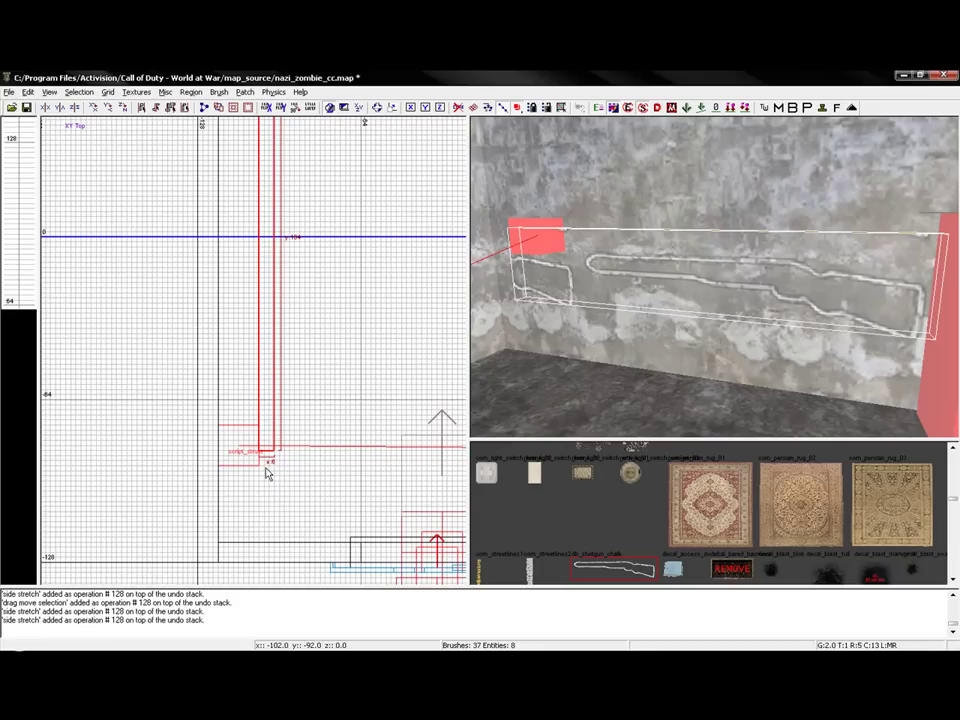
{"action": "left_click_drag", "start_coordinate": [268, 467], "coordinate": [283, 378]}
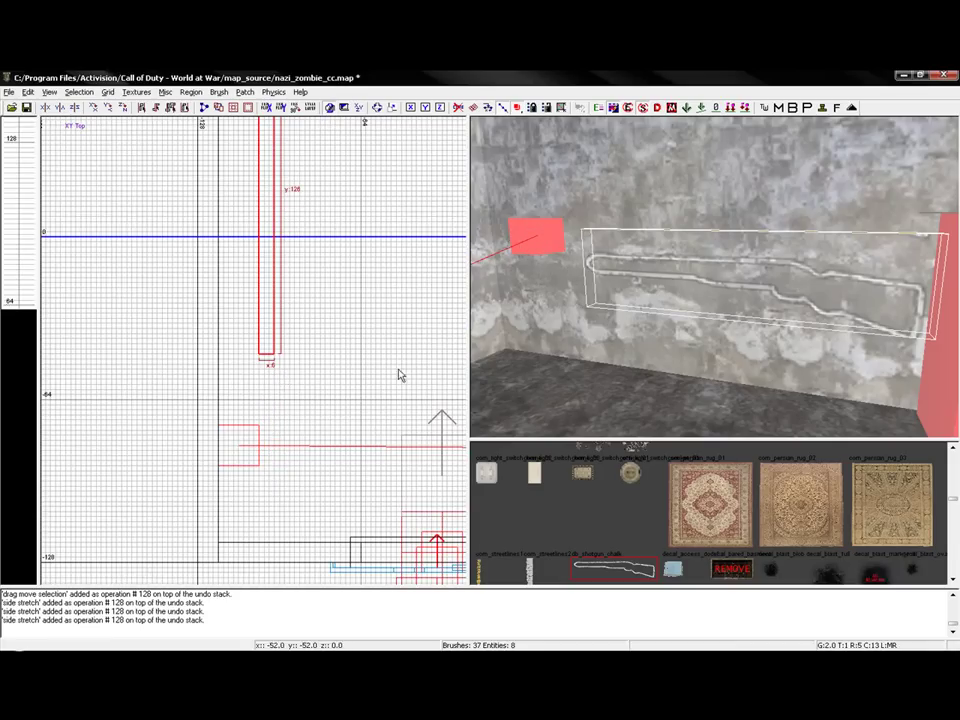
{"action": "key", "text": "Escape"}
{"action": "right_click_drag", "start_coordinate": [750, 362], "coordinate": [763, 362]}
{"action": "left_click", "coordinate": [771, 276], "text": "shift"}
{"action": "scroll", "coordinate": [258, 302], "scroll_direction": "up", "scroll_amount": 2}
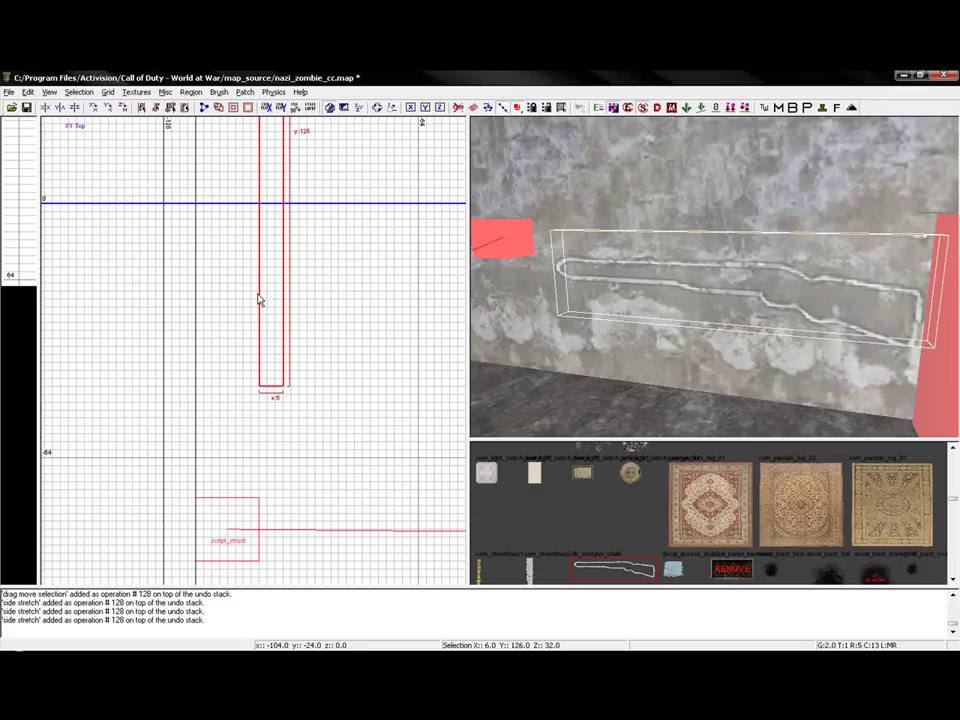
Set the horizontal and vertical stretch of the front face's db_shotgun_chalk texture to 0.1 and accept the surface settings
{"action": "key", "text": "Escape"}
{"action": "left_click", "coordinate": [612, 280], "text": "ctrl+shift"}
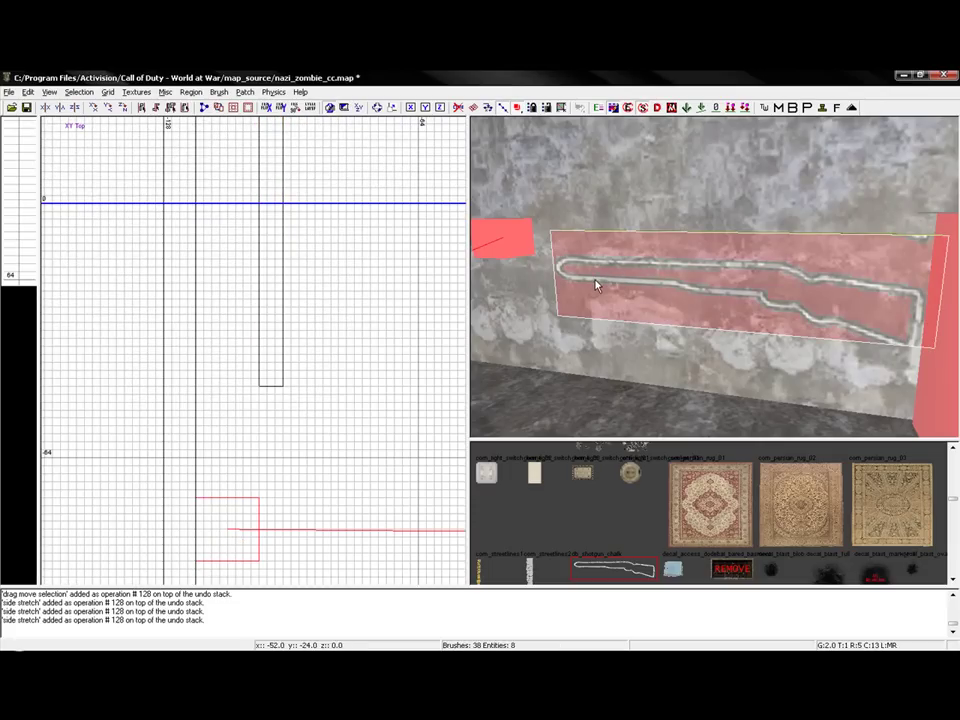
{"action": "scroll", "coordinate": [596, 284], "scroll_direction": "up", "scroll_amount": 6}
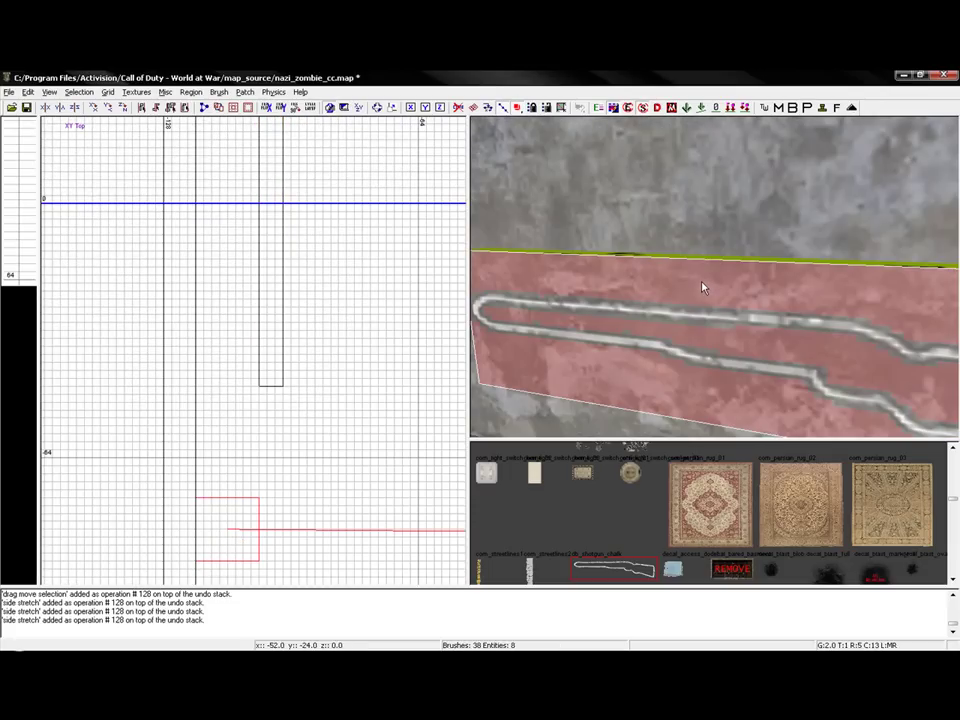
{"action": "key", "text": "s"}
{"action": "left_click_drag", "start_coordinate": [468, 222], "coordinate": [303, 216]}
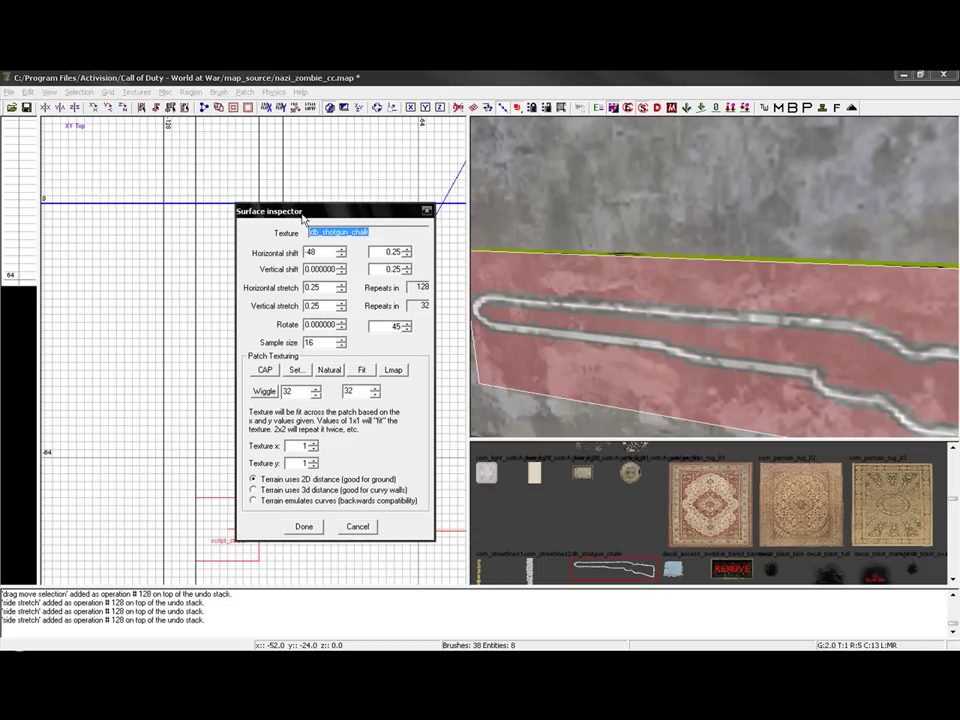
{"action": "key", "text": "BackSpace"}
{"action": "type", "text": "1"}
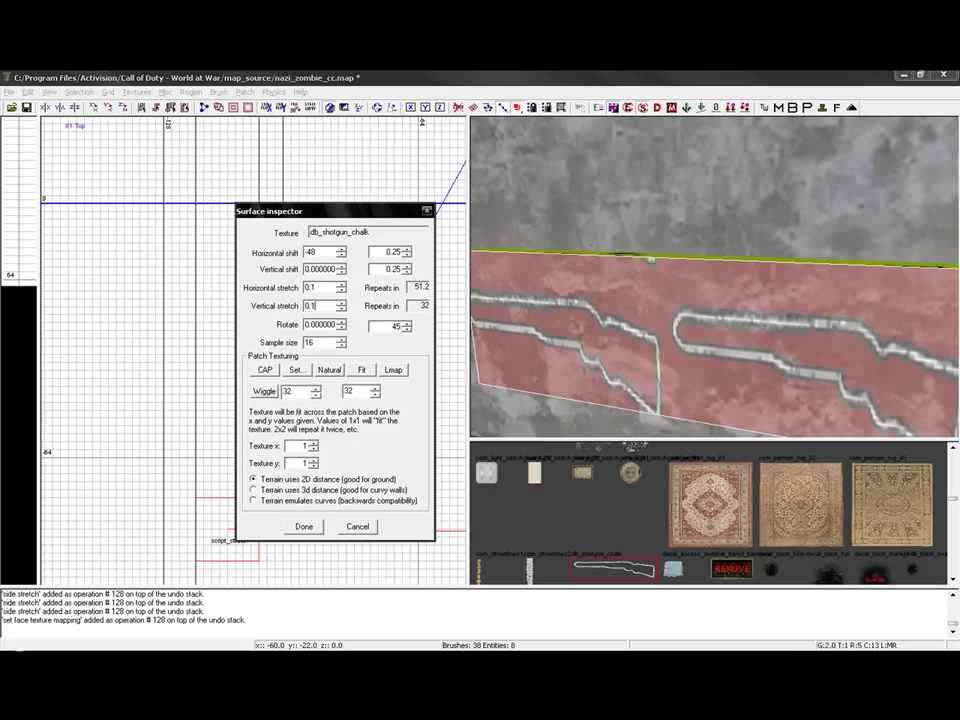
{"action": "key", "text": "Return"}
{"action": "right_click_drag", "start_coordinate": [640, 287], "coordinate": [575, 313]}
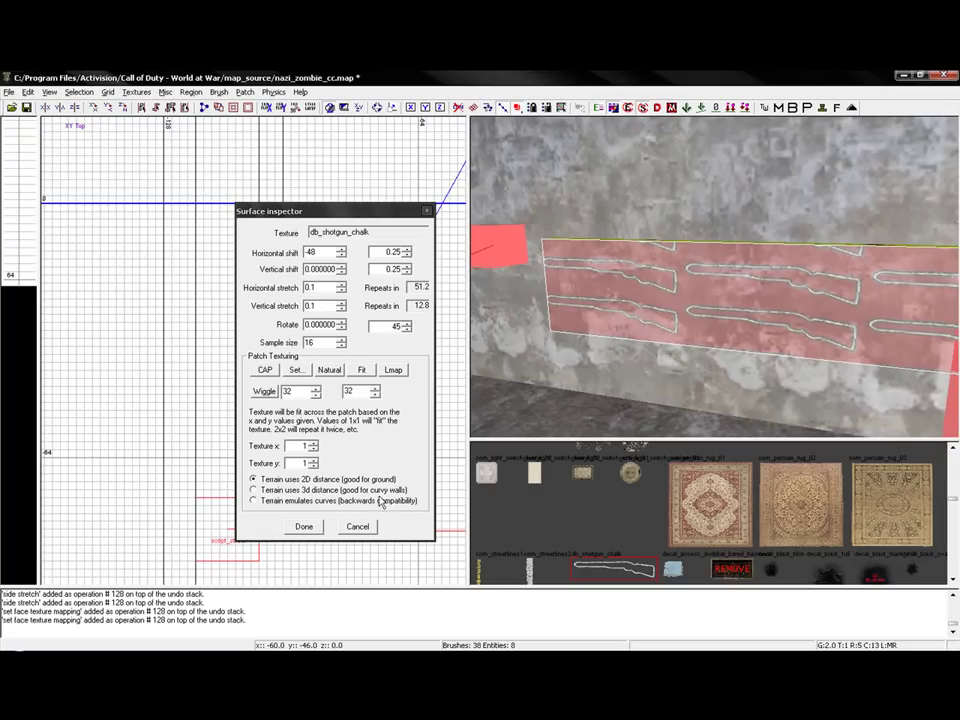
{"action": "left_click", "coordinate": [304, 526]}
Shorten the brush in the top view to the width of a single small shotgun outline and deselect it
{"action": "right_click_drag", "start_coordinate": [677, 364], "coordinate": [683, 345]}
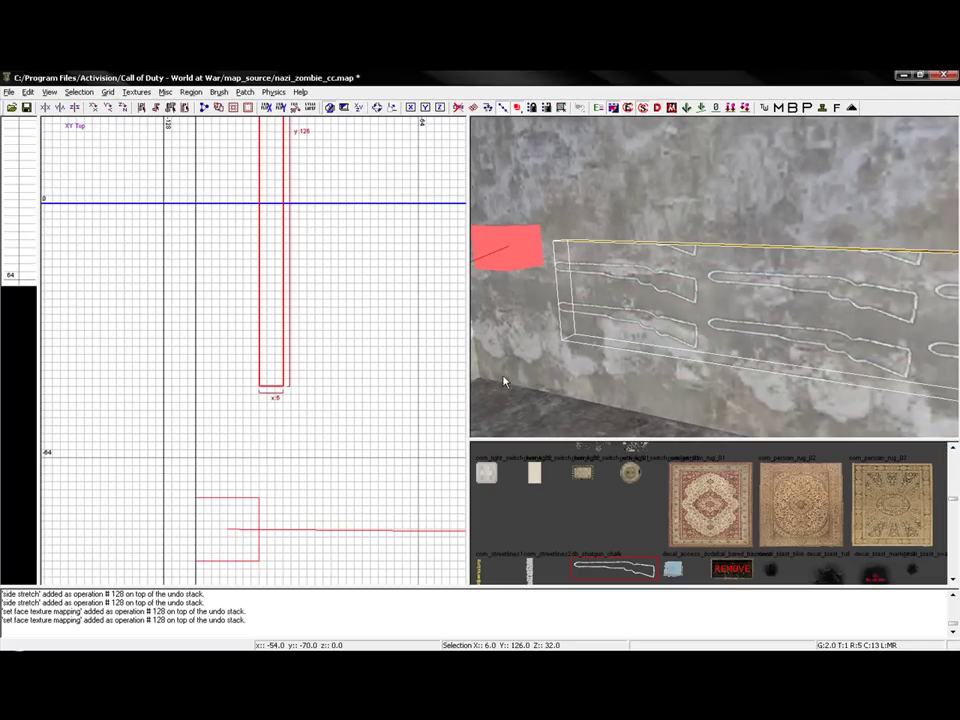
{"action": "scroll", "coordinate": [339, 289], "scroll_direction": "up", "scroll_amount": 1}
{"action": "scroll", "coordinate": [339, 289], "scroll_direction": "down", "scroll_amount": 4}
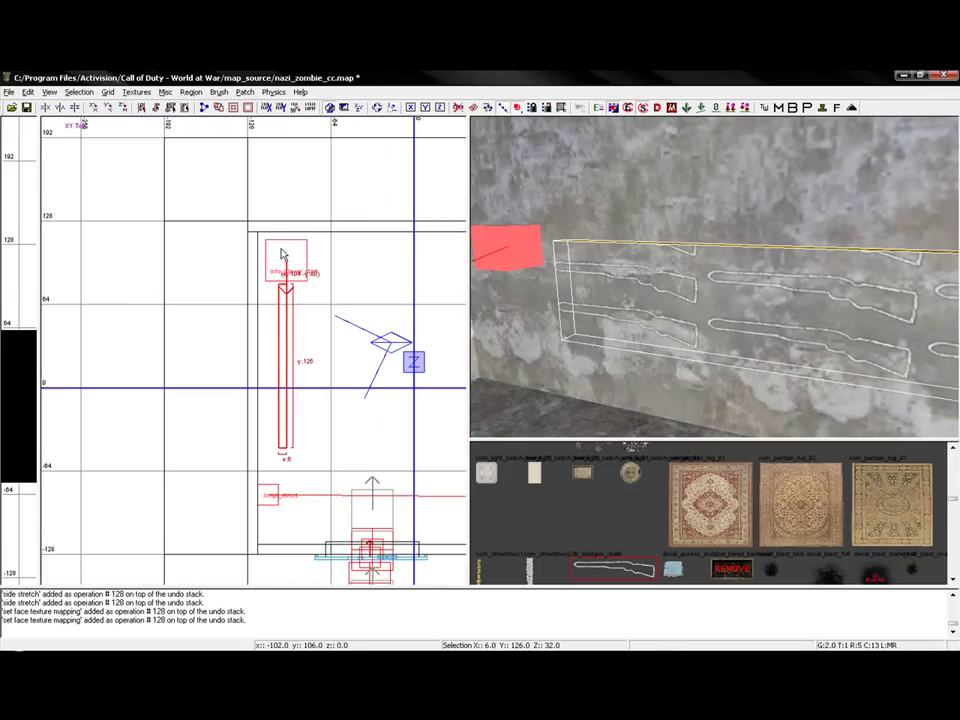
{"action": "left_click_drag", "start_coordinate": [282, 254], "coordinate": [284, 353]}
{"action": "key", "text": "Escape"}
{"action": "mouse_move", "coordinate": [570, 325]}
{"action": "right_mouse_down"}
{"action": "mouse_move", "coordinate": [555, 305]}
{"action": "mouse_move", "coordinate": [585, 300]}
{"action": "right_mouse_up"}
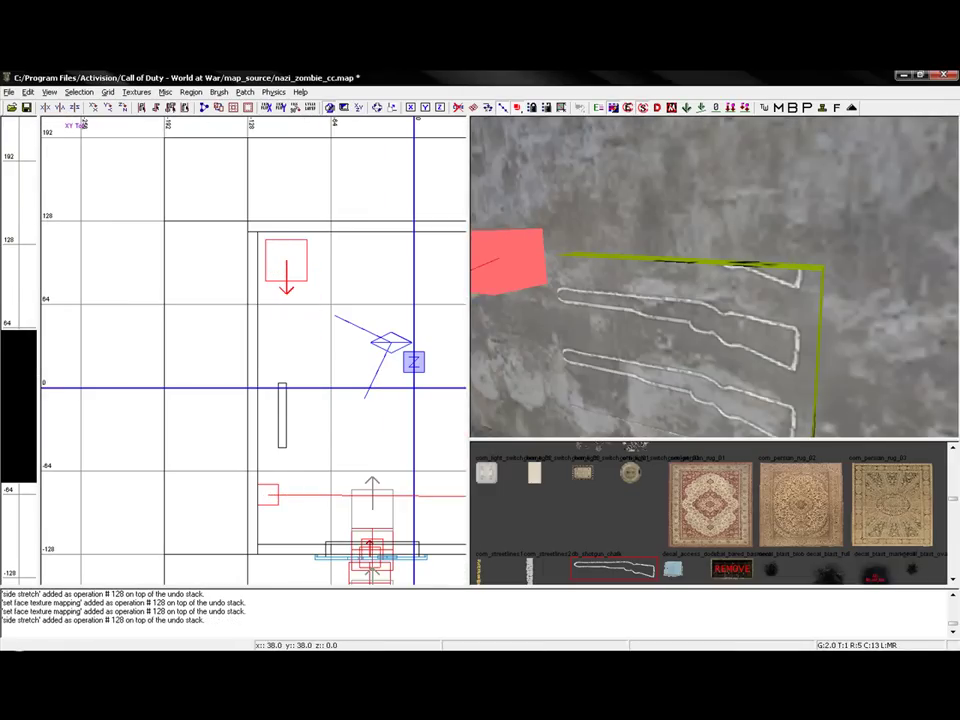
Select the shotgun chalk brush and raise its lower edge in the front view, leaving it 18 units high
{"action": "right_click_drag", "start_coordinate": [697, 340], "coordinate": [706, 343]}
{"action": "left_click", "coordinate": [706, 345], "text": "shift"}
{"action": "scroll", "coordinate": [313, 408], "scroll_direction": "up", "scroll_amount": 2}
{"action": "key", "text": "ctrl+Tab"}
{"action": "scroll", "coordinate": [261, 436], "scroll_direction": "up", "scroll_amount": 1}
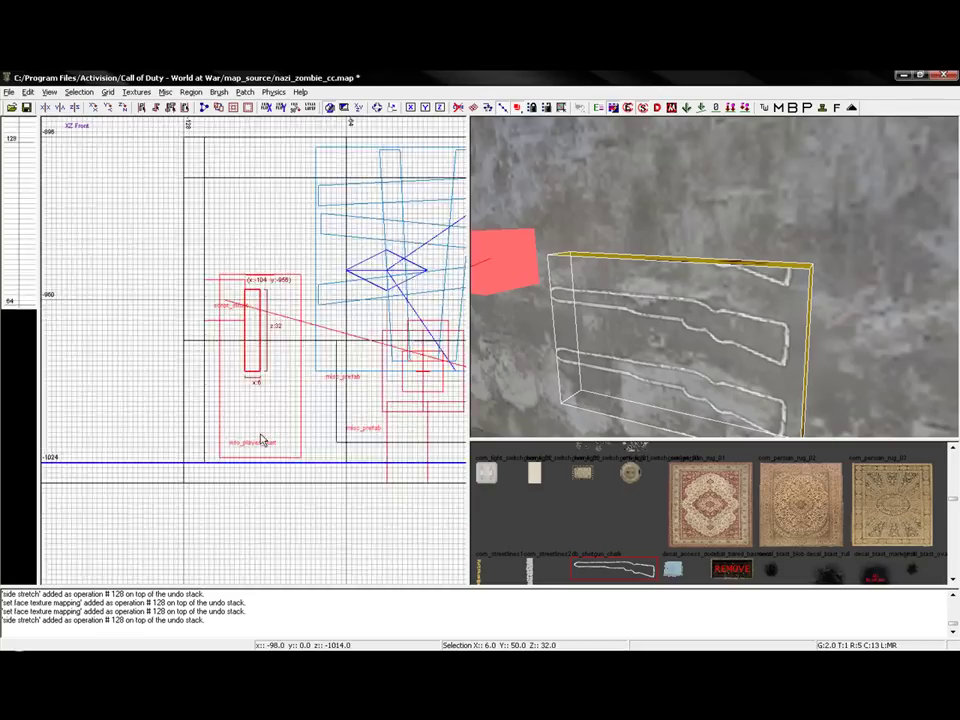
{"action": "scroll", "coordinate": [261, 440], "scroll_direction": "up", "scroll_amount": 4}
{"action": "left_click_drag", "start_coordinate": [251, 388], "coordinate": [255, 291]}
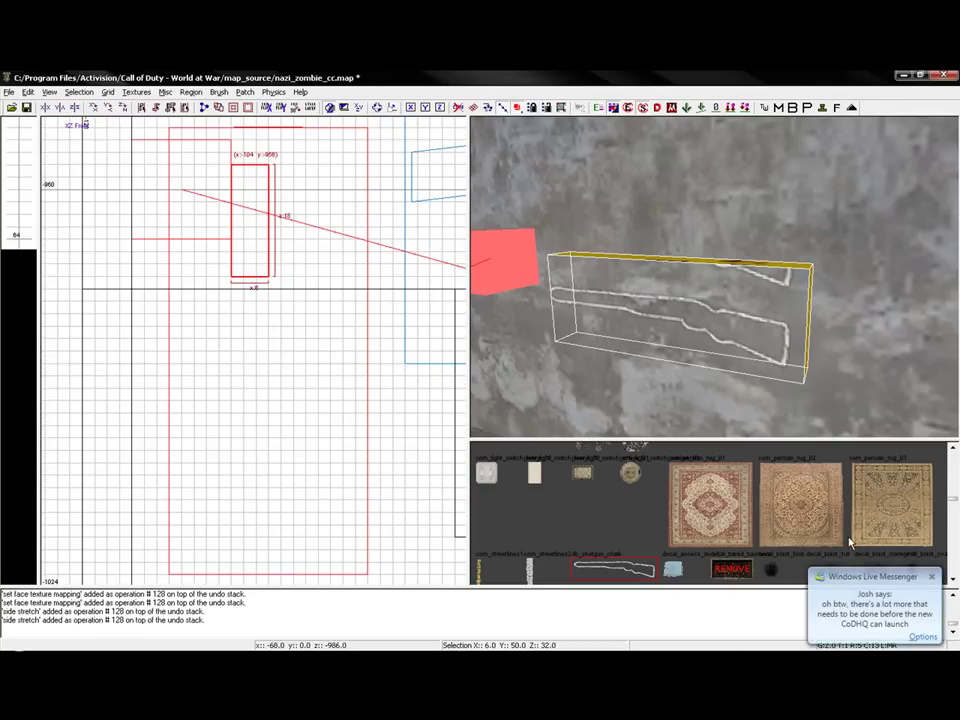
{"action": "left_click", "coordinate": [930, 578]}
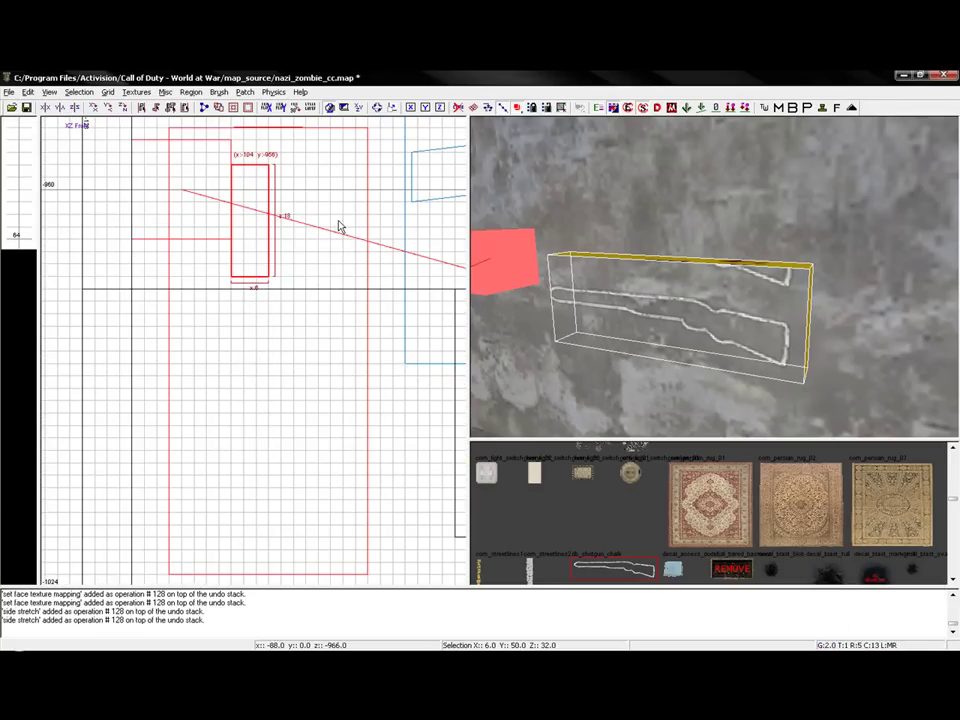
Lower the chalk brush's upper edge in the front view to make it 14 units high, keeping only one shotgun outline
{"action": "scroll", "coordinate": [250, 190], "scroll_direction": "up", "scroll_amount": 2}
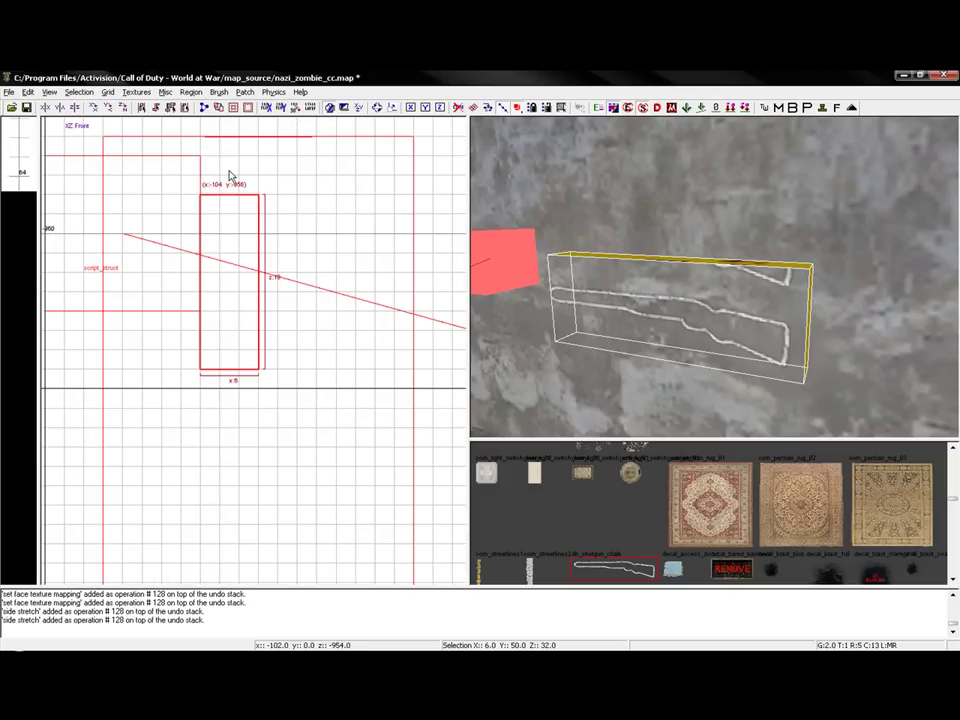
{"action": "left_click_drag", "start_coordinate": [229, 177], "coordinate": [232, 220]}
{"action": "key", "text": "Escape"}
{"action": "left_click", "coordinate": [591, 311], "text": "shift"}
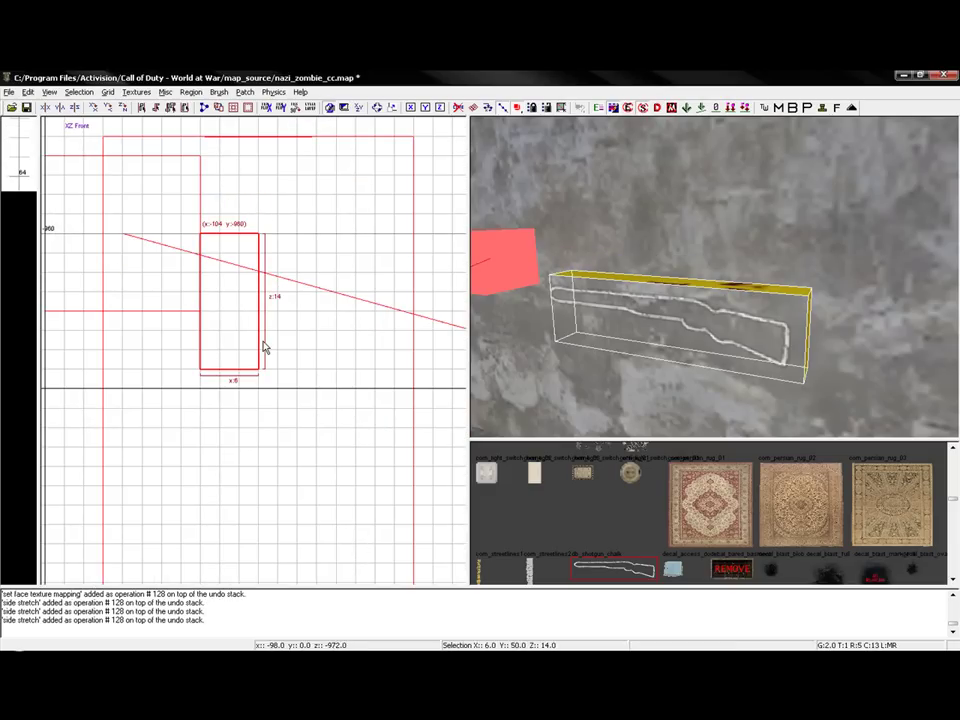
In the side view, extend the brush 2 units at the barrel end and trim it at the stock end to 50 units long
{"action": "key", "text": "ctrl+Tab"}
{"action": "scroll", "coordinate": [255, 345], "scroll_direction": "down", "scroll_amount": 4}
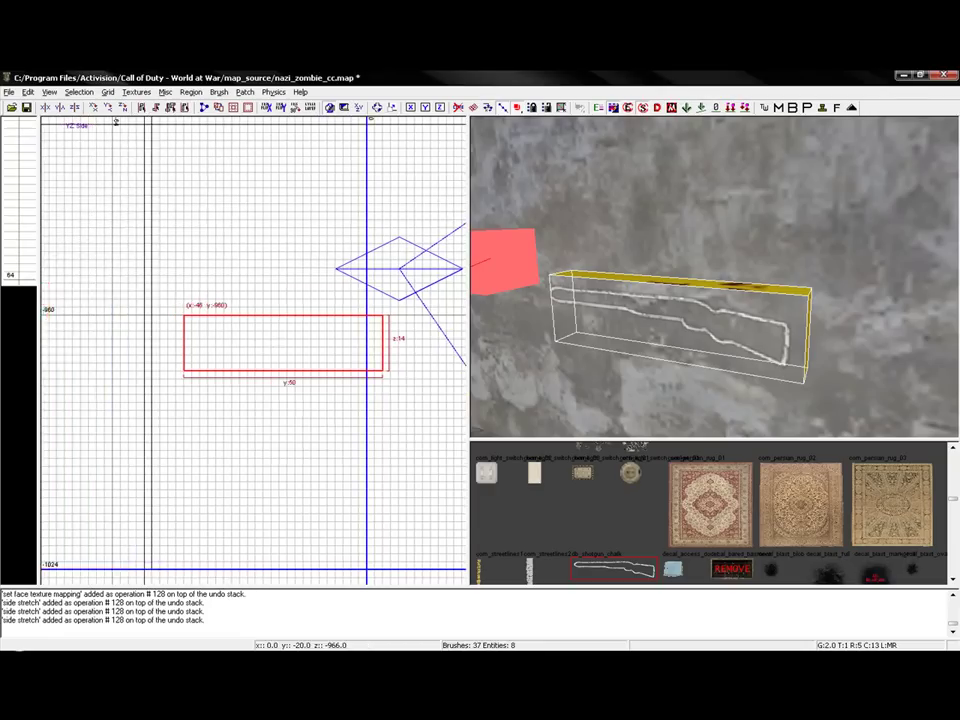
{"action": "scroll", "coordinate": [232, 343], "scroll_direction": "up", "scroll_amount": 2}
{"action": "left_click_drag", "start_coordinate": [120, 339], "coordinate": [111, 339]}
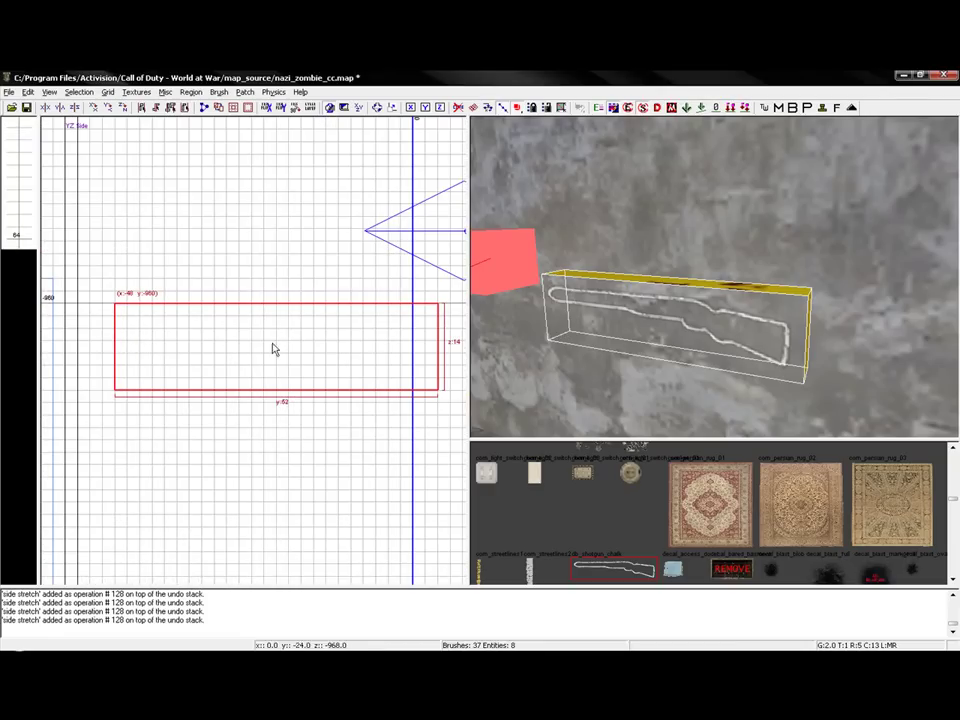
{"action": "right_click_drag", "start_coordinate": [274, 347], "coordinate": [213, 347]}
{"action": "right_click_drag", "start_coordinate": [387, 354], "coordinate": [369, 354]}
{"action": "left_click_drag", "start_coordinate": [413, 358], "coordinate": [399, 358]}
{"action": "key", "text": "Escape"}
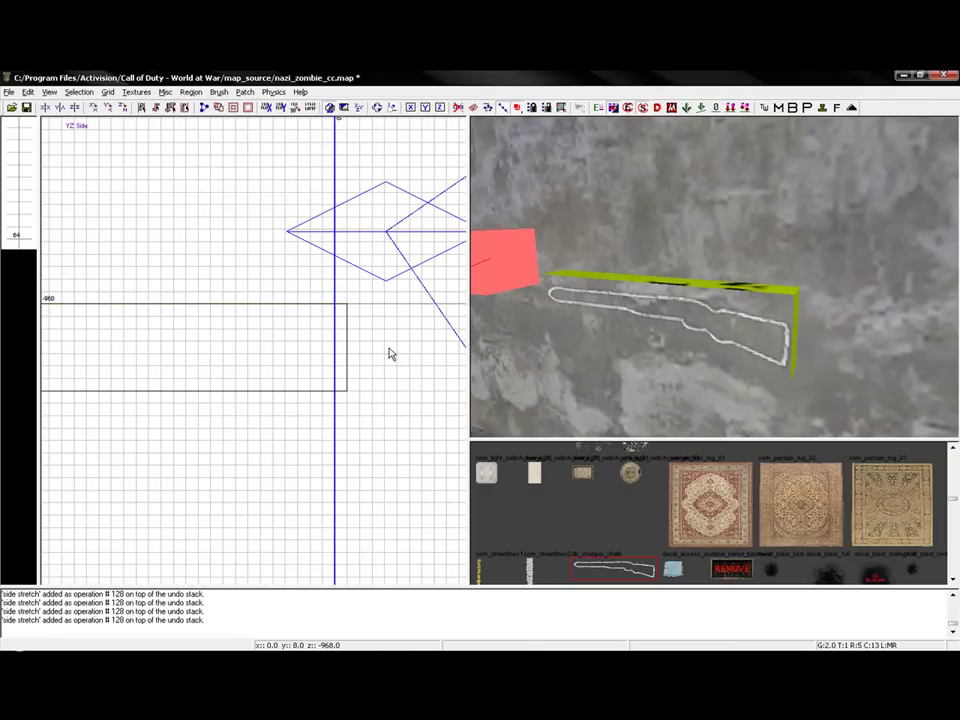
Thin the chalk brush to 2 units thick in the top view and deselect it
{"action": "left_click", "coordinate": [595, 331], "text": "shift"}
{"action": "key", "text": "ctrl+Tab"}
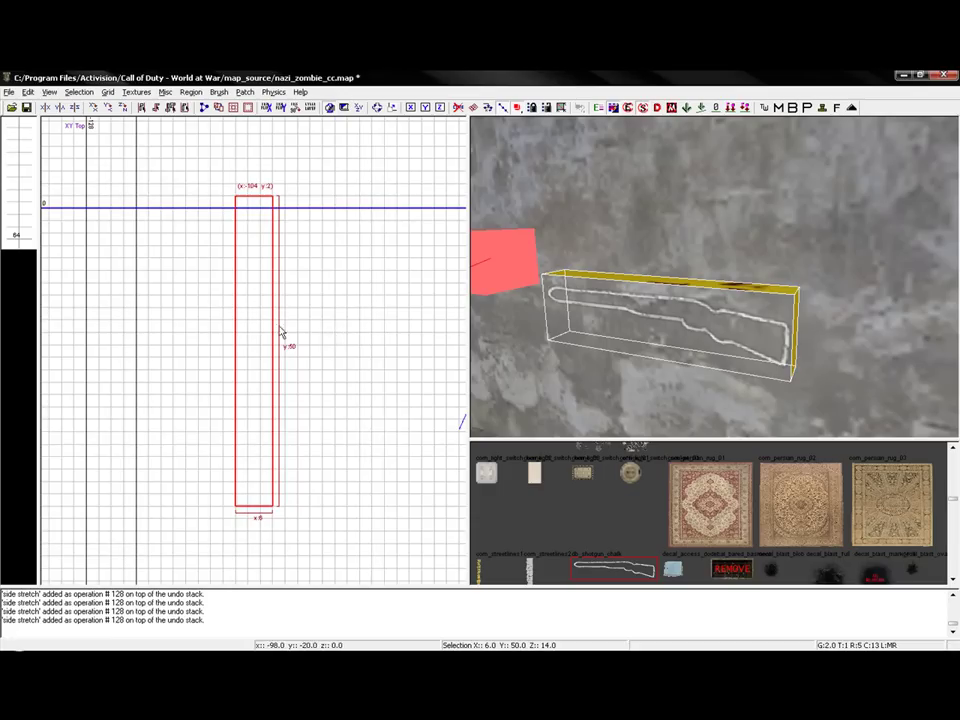
{"action": "scroll", "coordinate": [280, 331], "scroll_direction": "up", "scroll_amount": 2}
{"action": "left_click_drag", "start_coordinate": [202, 320], "coordinate": [240, 320]}
{"action": "key", "text": "Escape"}
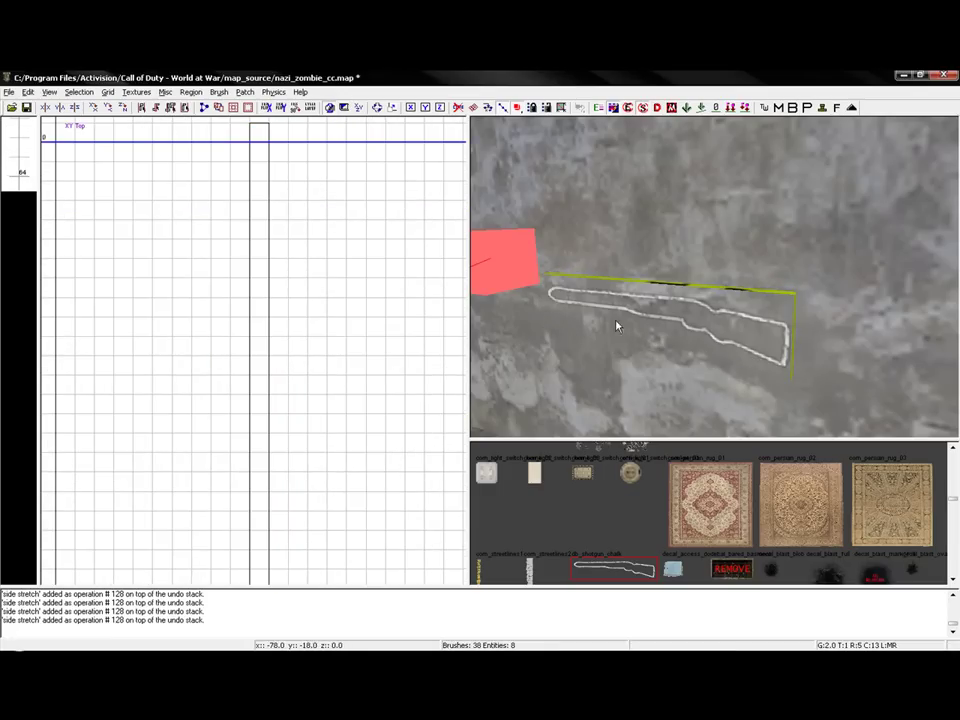
Move the chalk brush against the wall at x -120 in the front view, raising it 4 units
{"action": "right_click_drag", "start_coordinate": [643, 319], "coordinate": [647, 318]}
{"action": "left_click", "coordinate": [648, 324], "text": "shift"}
{"action": "scroll", "coordinate": [287, 317], "scroll_direction": "down", "scroll_amount": 3}
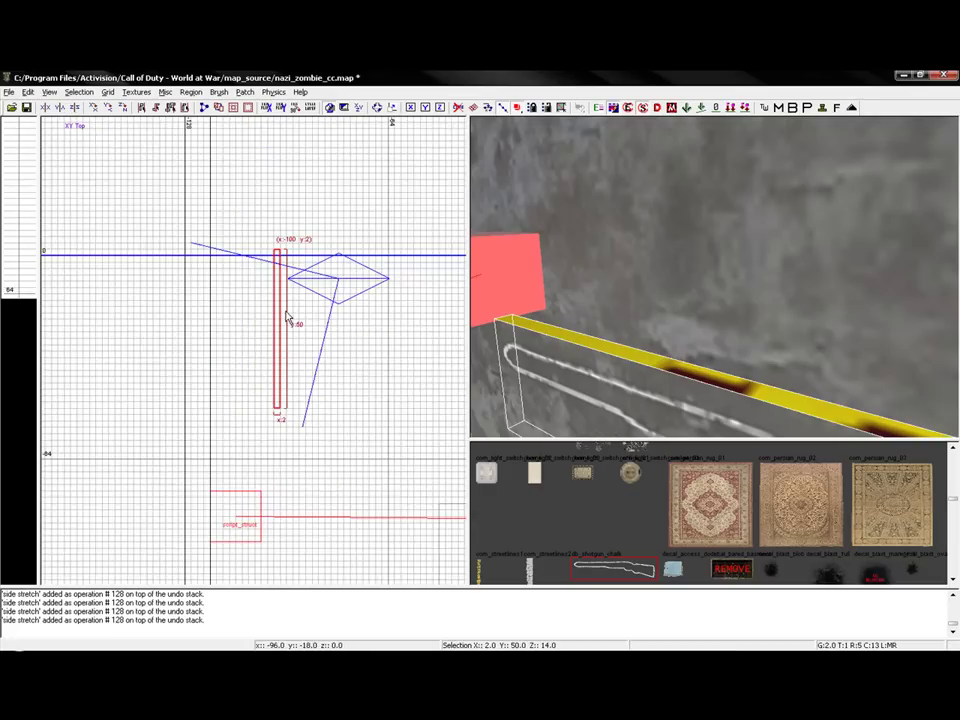
{"action": "scroll", "coordinate": [287, 317], "scroll_direction": "down", "scroll_amount": 2}
{"action": "key", "text": "ctrl+Tab"}
{"action": "scroll", "coordinate": [288, 337], "scroll_direction": "up", "scroll_amount": 4}
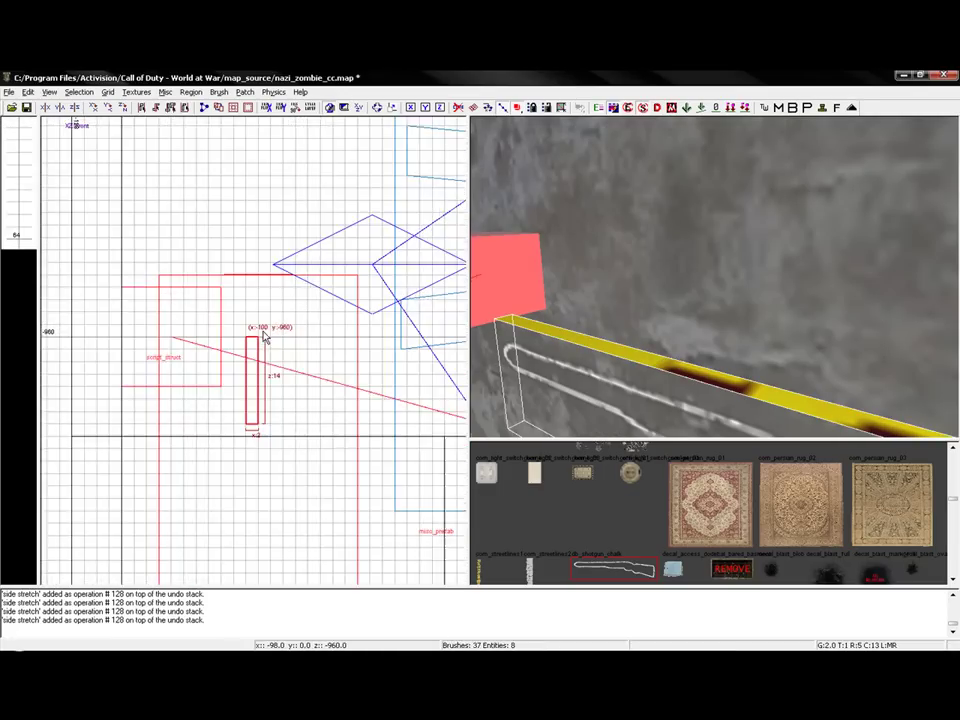
{"action": "left_click_drag", "start_coordinate": [362, 342], "coordinate": [209, 311]}
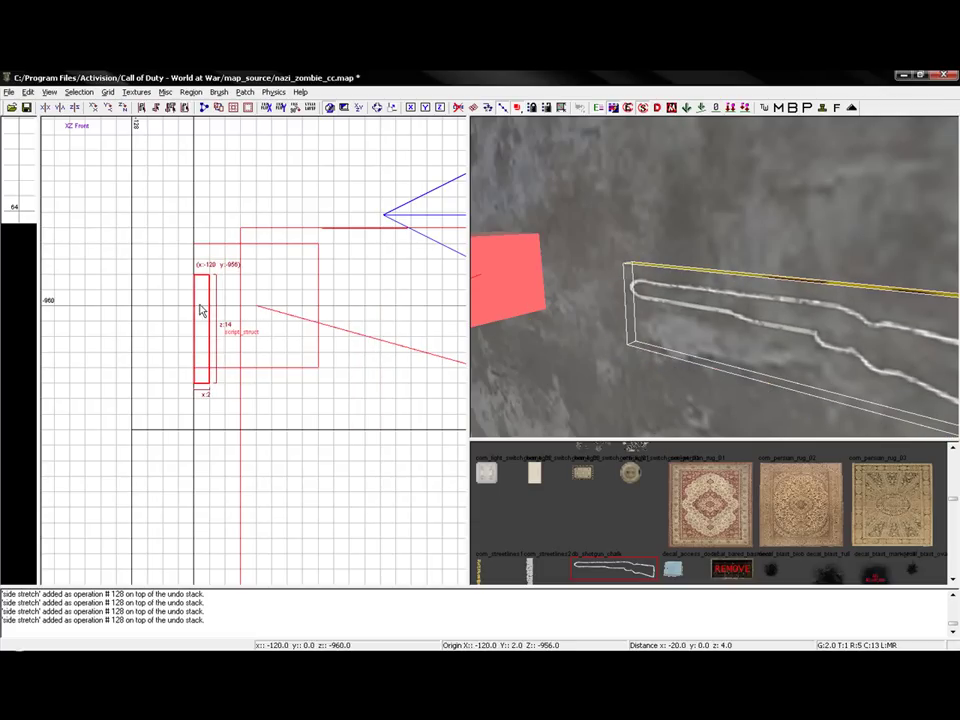
{"action": "key", "text": "Escape"}
Lower the chalk brush along the wall until its upper edge is at z -960, and deselect it
{"action": "mouse_move", "coordinate": [620, 300]}
{"action": "right_mouse_down"}
{"action": "mouse_move", "coordinate": [640, 335]}
{"action": "mouse_move", "coordinate": [640, 380]}
{"action": "right_mouse_up"}
{"action": "key", "text": "Down"}
{"action": "key", "text": "Down"}
{"action": "key", "text": "Down"}
{"action": "key", "text": "Down"}
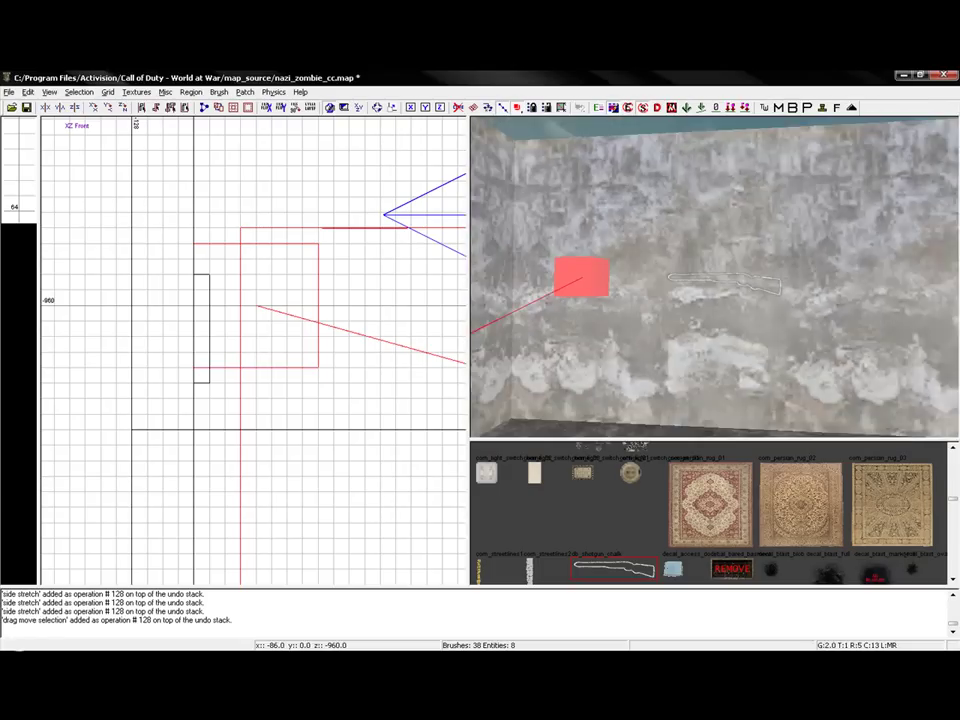
{"action": "right_click_drag", "start_coordinate": [690, 305], "coordinate": [702, 260]}
{"action": "left_click", "coordinate": [700, 257], "text": "shift"}
{"action": "key", "text": "Escape"}
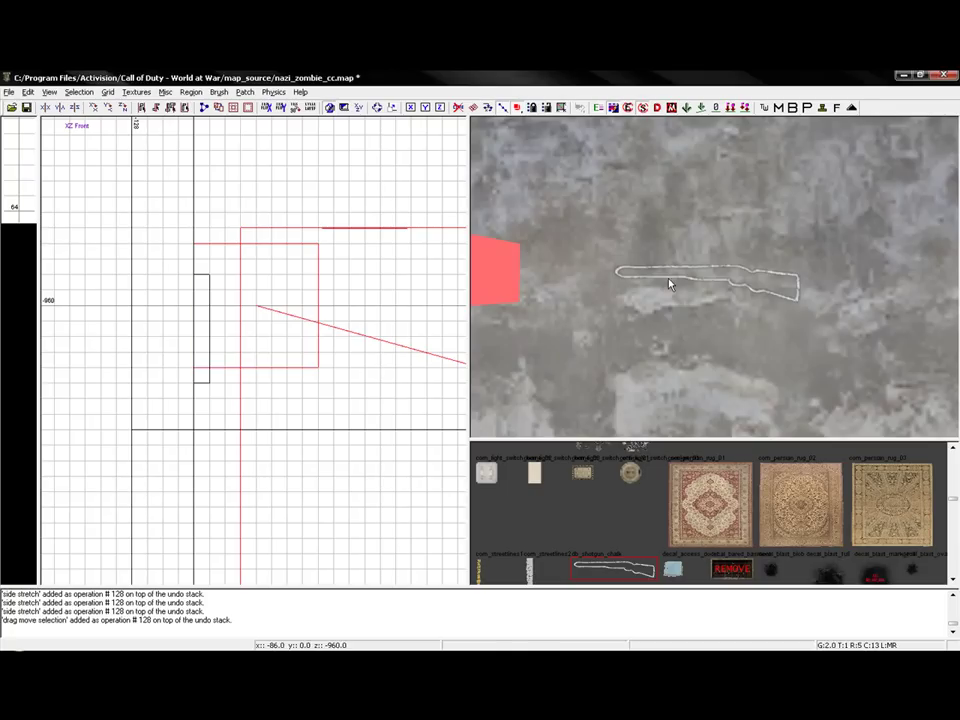
{"action": "left_click", "coordinate": [668, 278], "text": "shift"}
{"action": "scroll", "coordinate": [222, 318], "scroll_direction": "down", "scroll_amount": 4}
{"action": "scroll", "coordinate": [222, 318], "scroll_direction": "up", "scroll_amount": 2}
{"action": "left_click_drag", "start_coordinate": [209, 317], "coordinate": [208, 336]}
{"action": "key", "text": "Escape"}
Save the map and view the finished shotgun chalk outline on the wall from several distances
{"action": "key", "text": "Down"}
{"action": "key", "text": "Down"}
{"action": "key", "text": "Down"}
{"action": "key", "text": "Down"}
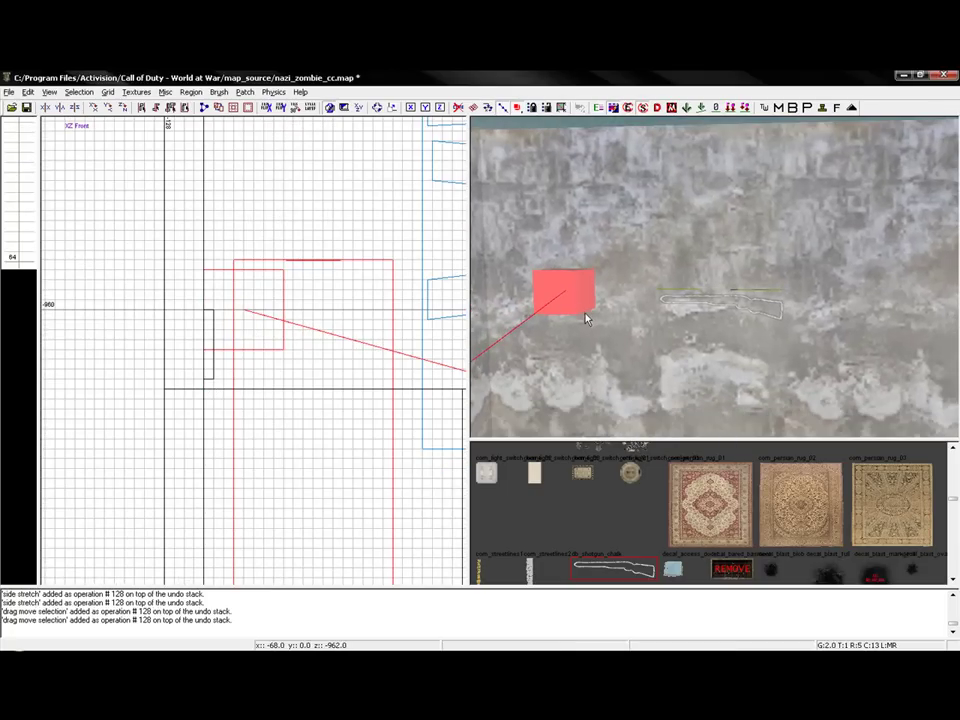
{"action": "key", "text": "ctrl+s"}
{"action": "right_click_drag", "start_coordinate": [685, 345], "coordinate": [708, 378]}
{"action": "key", "text": "Up"}
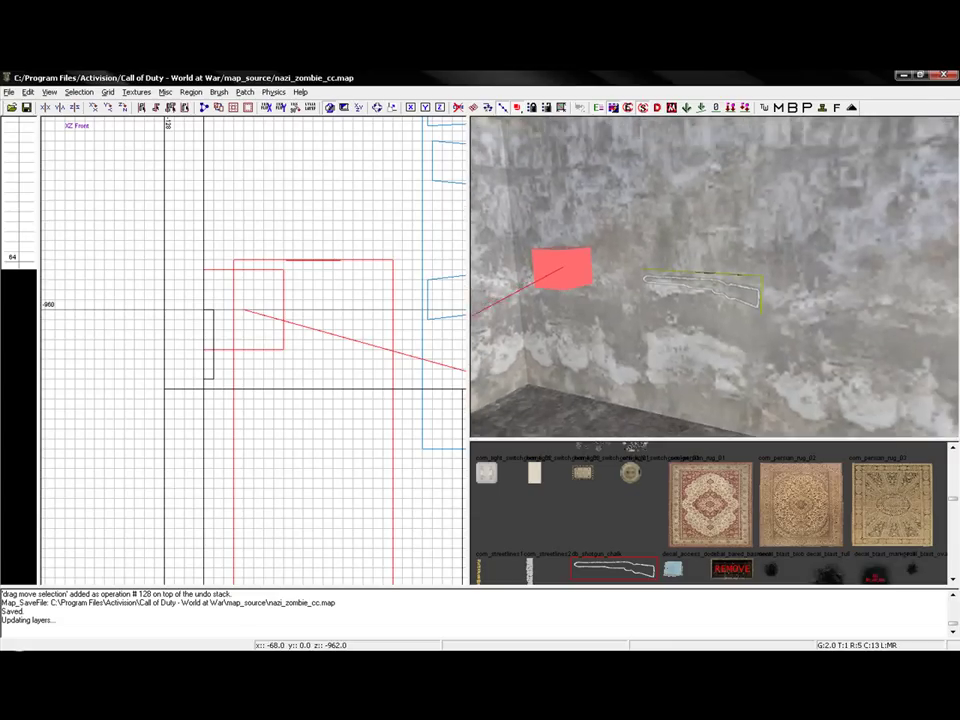
{"action": "key", "text": "Down"}
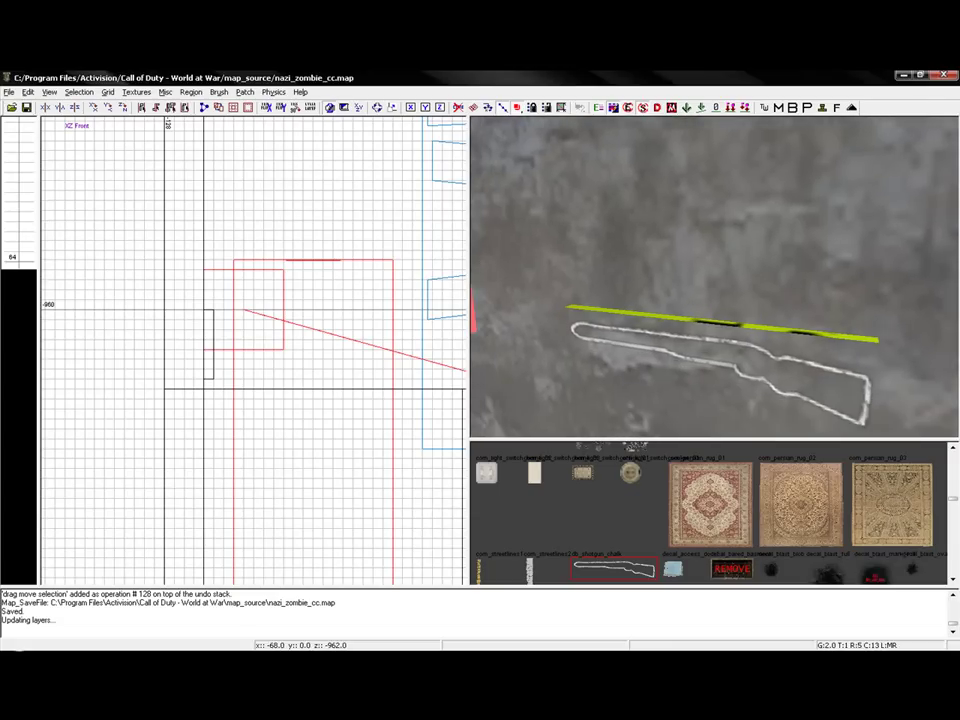
{"action": "right_click", "coordinate": [679, 349]}
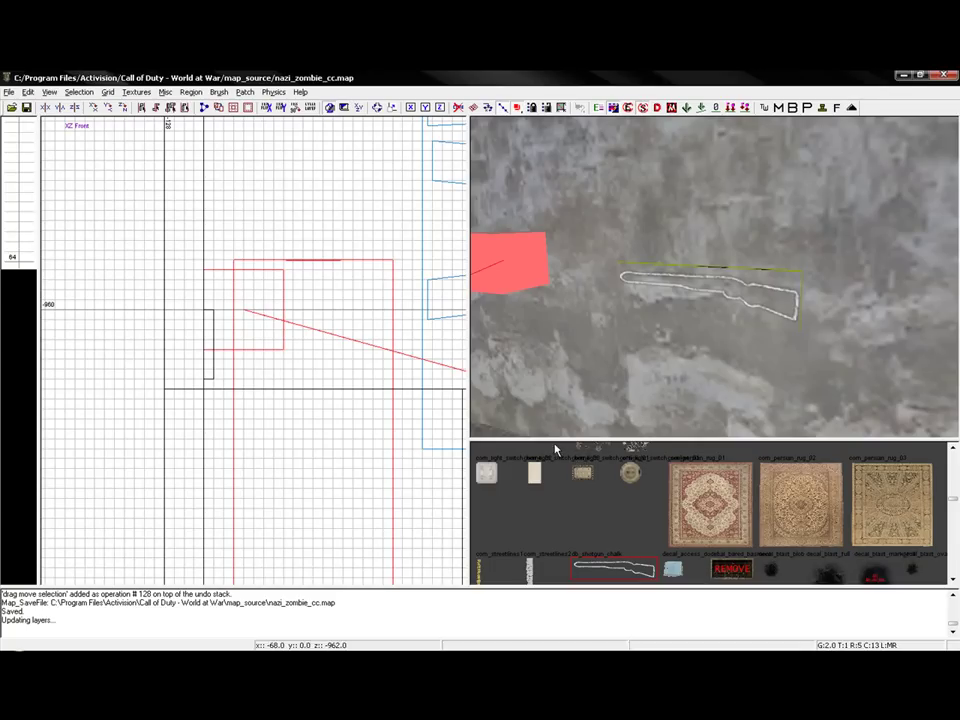
Switch to Firefox and read Step 7 (Buyable Guns) of the tutorial for the trigger instructions, returning to the map editor
{"action": "left_click", "coordinate": [565, 660]}
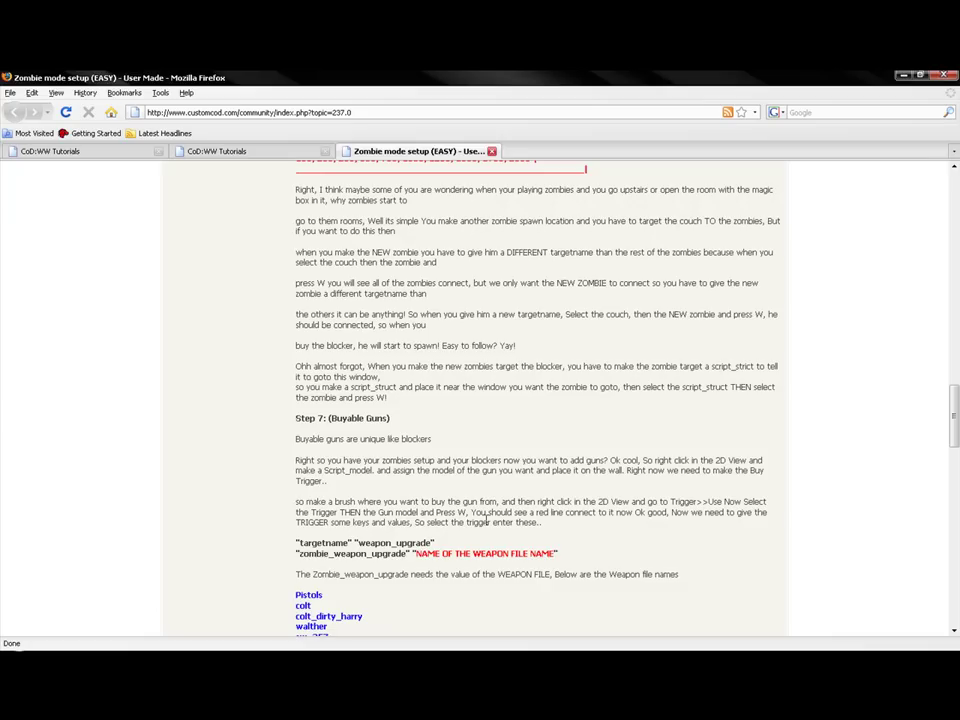
{"action": "scroll", "coordinate": [487, 520], "scroll_direction": "down", "scroll_amount": 2}
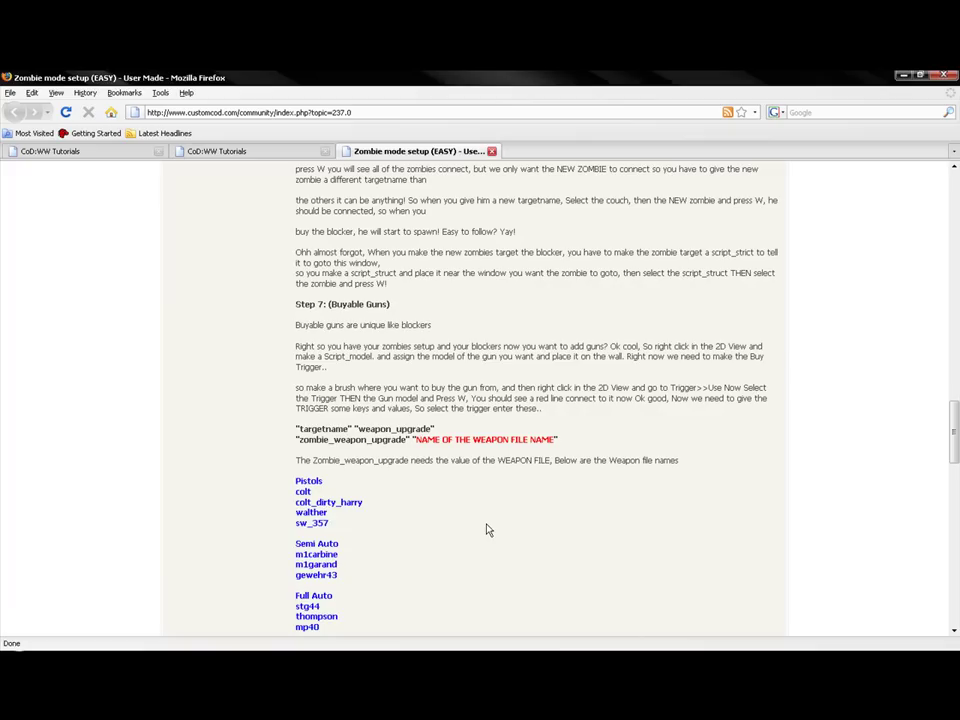
{"action": "key", "text": "alt+Tab"}
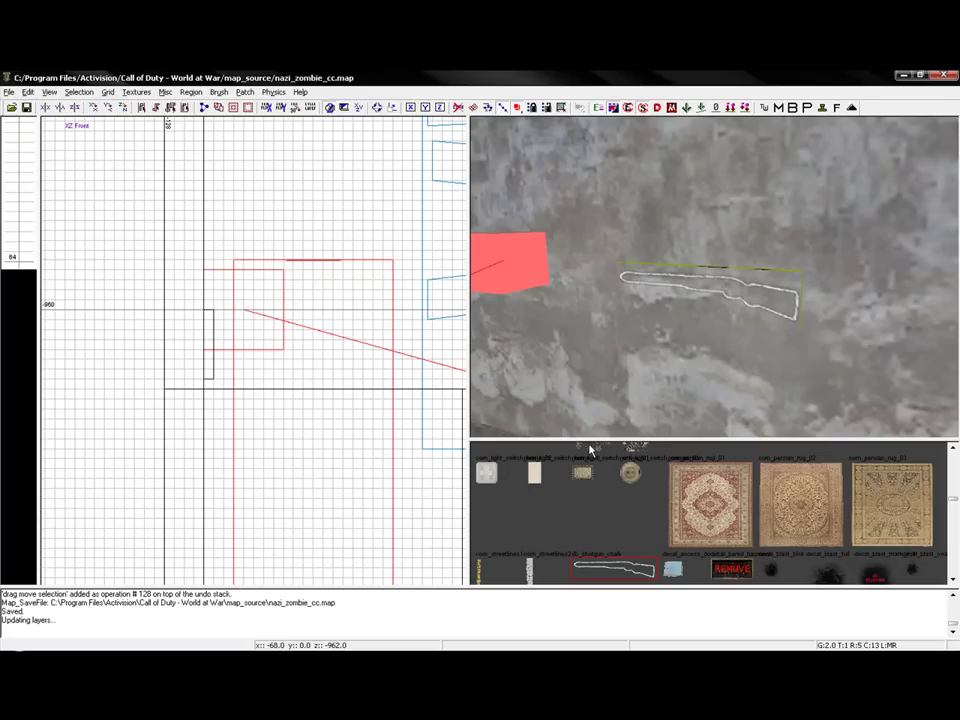
Draw a 2 by 50 by 2 unit brush in front of the chalk decal and turn it into a trigger_use entity
{"action": "right_click_drag", "start_coordinate": [637, 353], "coordinate": [637, 322]}
{"action": "scroll", "coordinate": [245, 357], "scroll_direction": "up", "scroll_amount": 2}
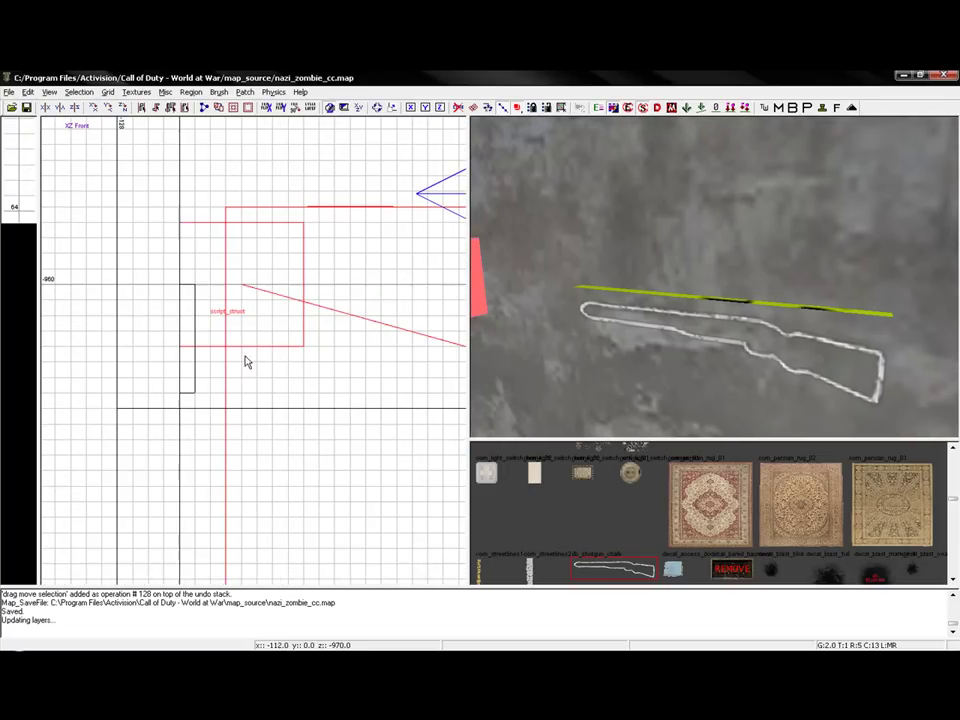
{"action": "right_click", "coordinate": [208, 287]}
{"action": "mouse_move", "coordinate": [250, 528]}
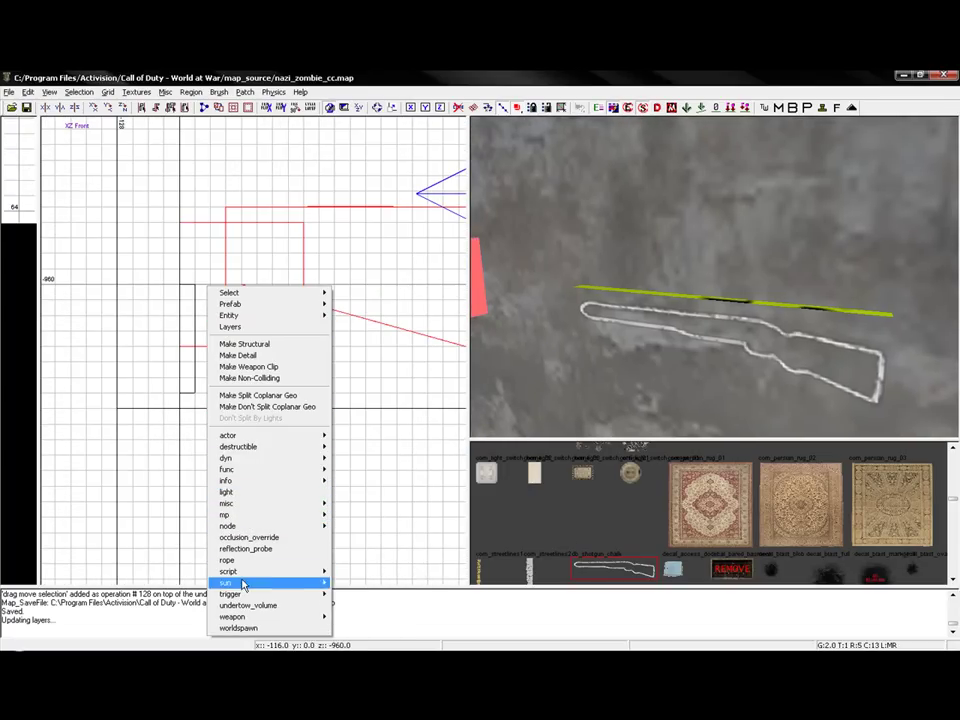
{"action": "mouse_move", "coordinate": [242, 593]}
{"action": "left_click", "coordinate": [352, 576]}
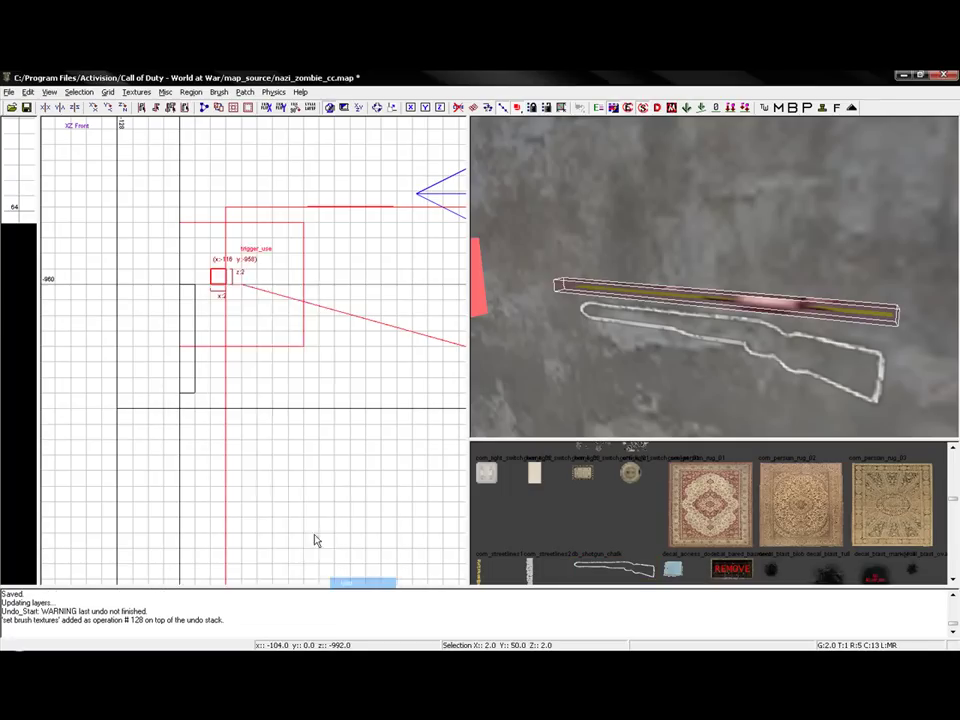
Move the trigger brush against the chalk brush and stretch it to 14 units high so it covers the outline
{"action": "scroll", "coordinate": [250, 430], "scroll_direction": "up", "scroll_amount": 2}
{"action": "mouse_move", "coordinate": [216, 204]}
{"action": "left_mouse_down"}
{"action": "mouse_move", "coordinate": [209, 400]}
{"action": "mouse_move", "coordinate": [211, 386]}
{"action": "mouse_move", "coordinate": [191, 373]}
{"action": "mouse_move", "coordinate": [193, 387]}
{"action": "left_mouse_up"}
{"action": "key", "text": "Escape"}
{"action": "left_click", "coordinate": [204, 354], "text": "shift"}
{"action": "key", "text": "Escape"}
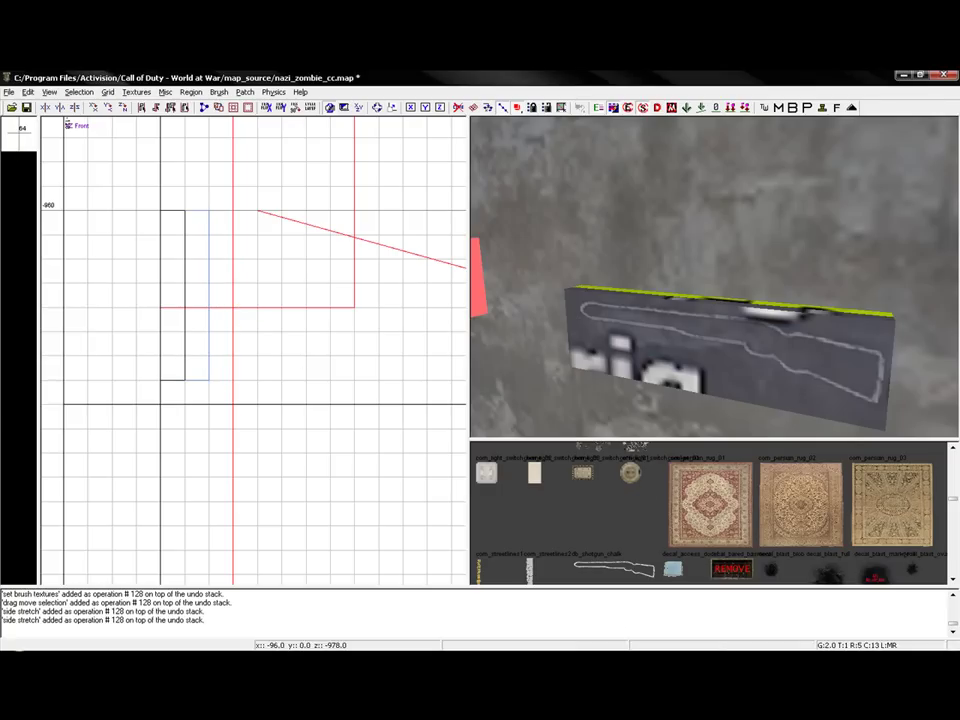
Copy the targetname weapon_upgrade line from the Firefox tutorial, check its weapon file names and return to the map editor
{"action": "key", "text": "alt+Tab"}
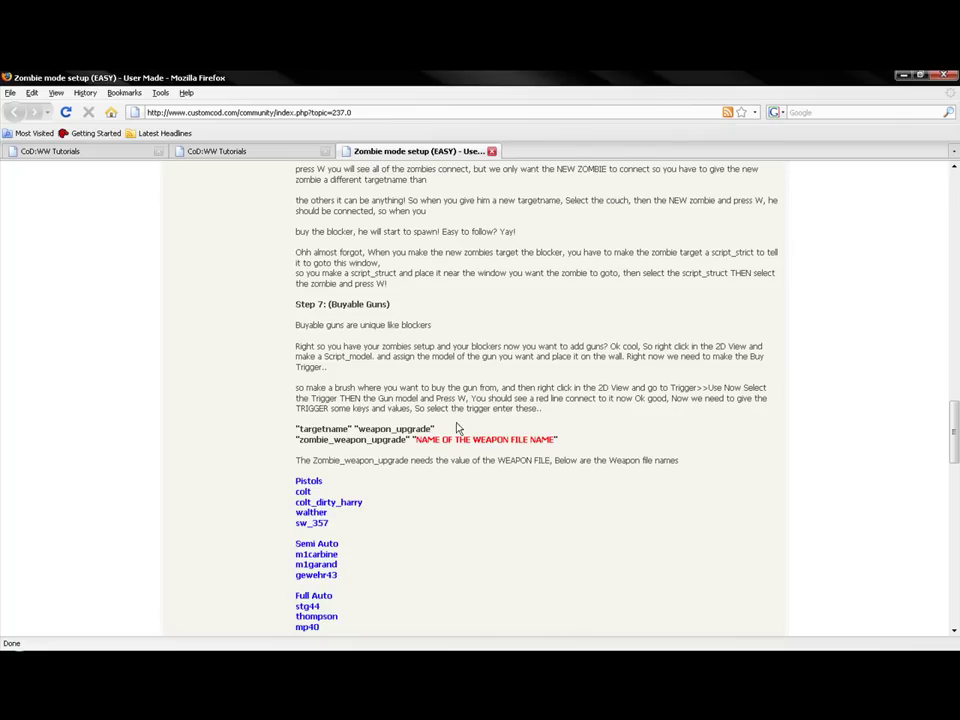
{"action": "left_click_drag", "start_coordinate": [295, 430], "coordinate": [436, 429]}
{"action": "key", "text": "ctrl+c"}
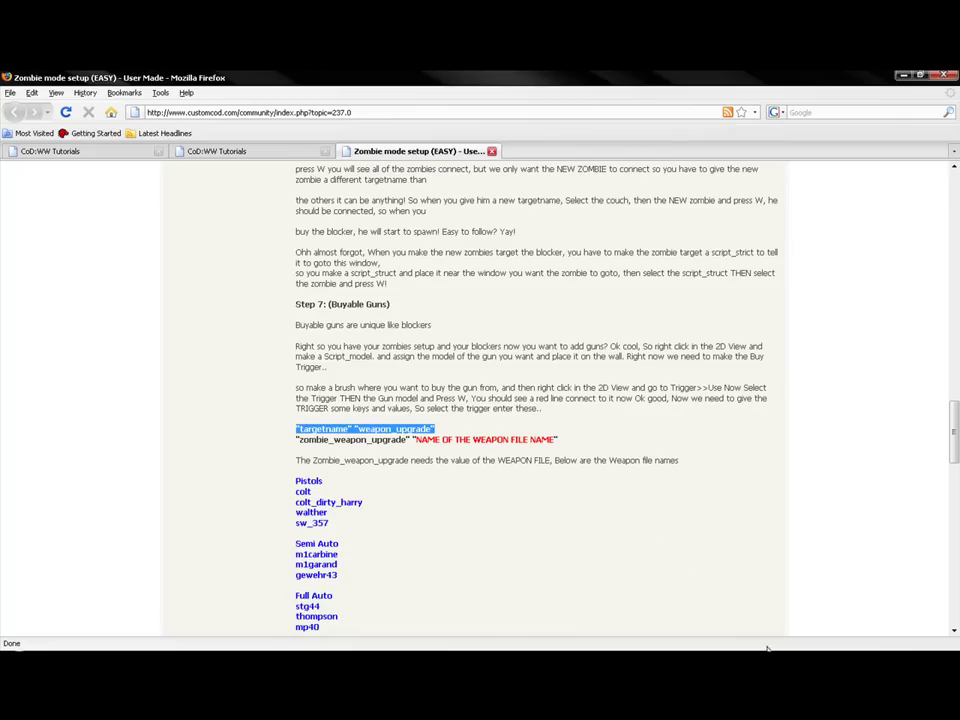
{"action": "scroll", "coordinate": [634, 486], "scroll_direction": "down", "scroll_amount": 10}
{"action": "scroll", "coordinate": [634, 489], "scroll_direction": "down", "scroll_amount": 5}
{"action": "scroll", "coordinate": [634, 489], "scroll_direction": "up", "scroll_amount": 14}
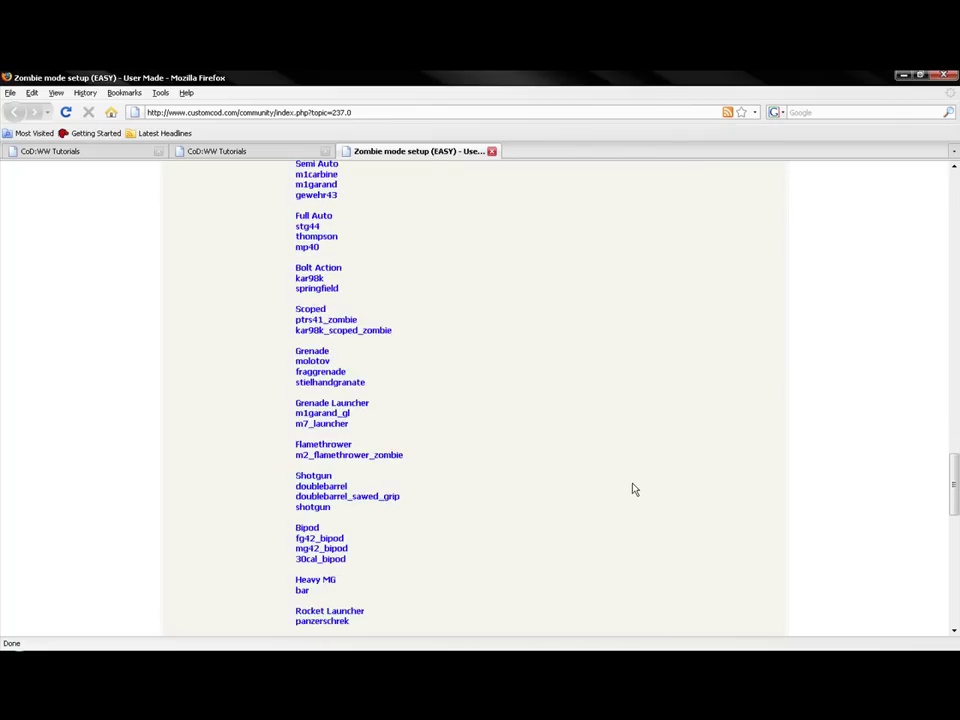
{"action": "left_click", "coordinate": [416, 427]}
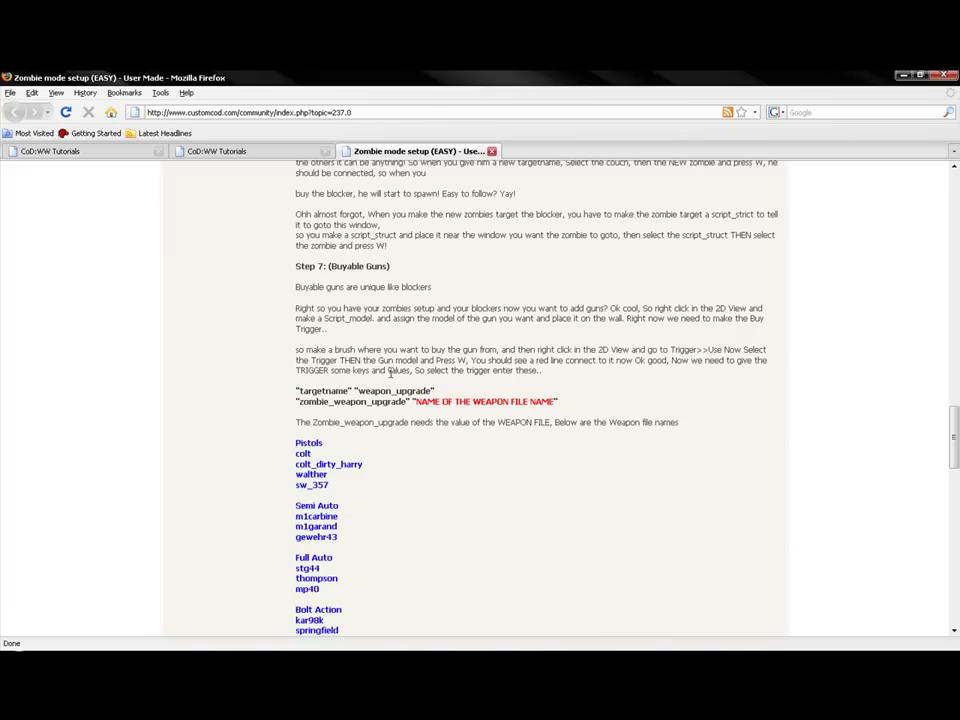
{"action": "key", "text": "alt+Tab"}
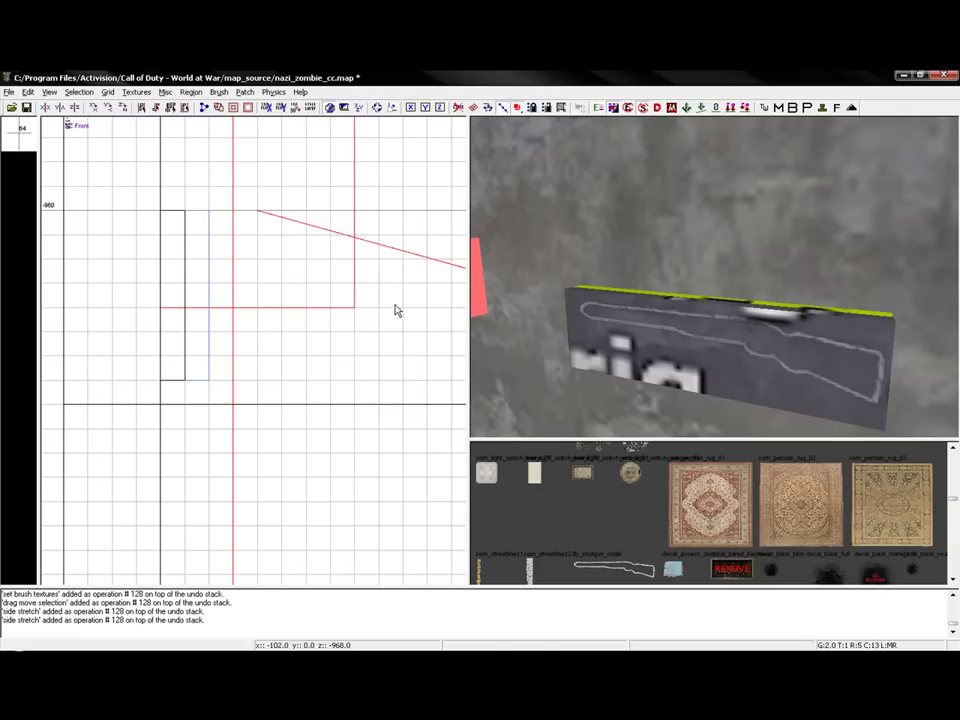
Add the key targetname with the value weapon_upgrade to the trigger_use entity
{"action": "left_click", "coordinate": [673, 325], "text": "shift"}
{"action": "key", "text": "n"}
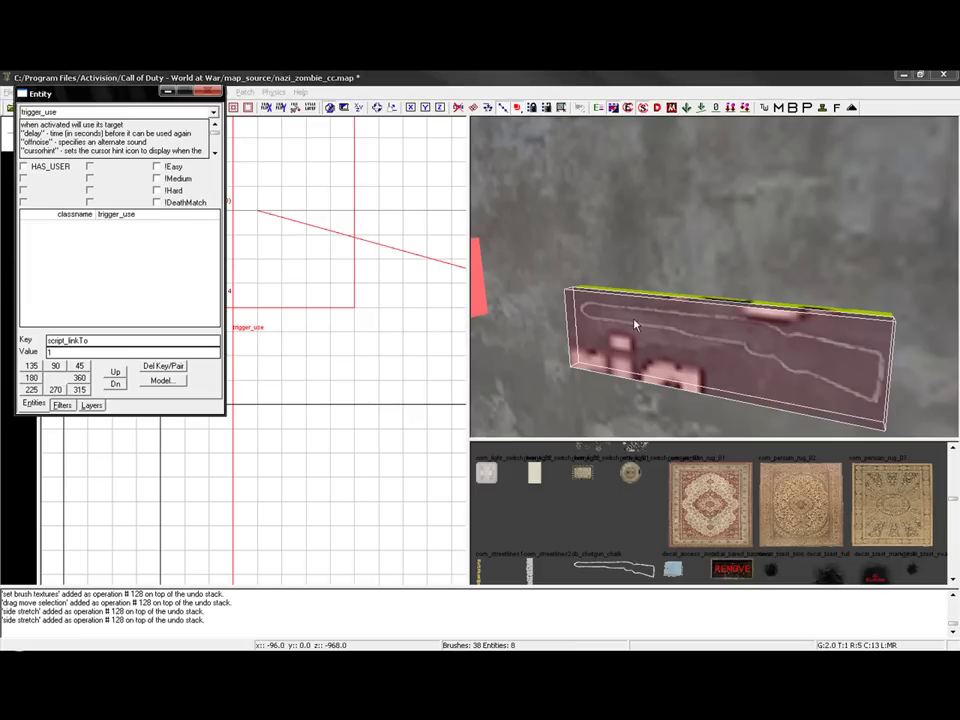
{"action": "double_click", "coordinate": [122, 339]}
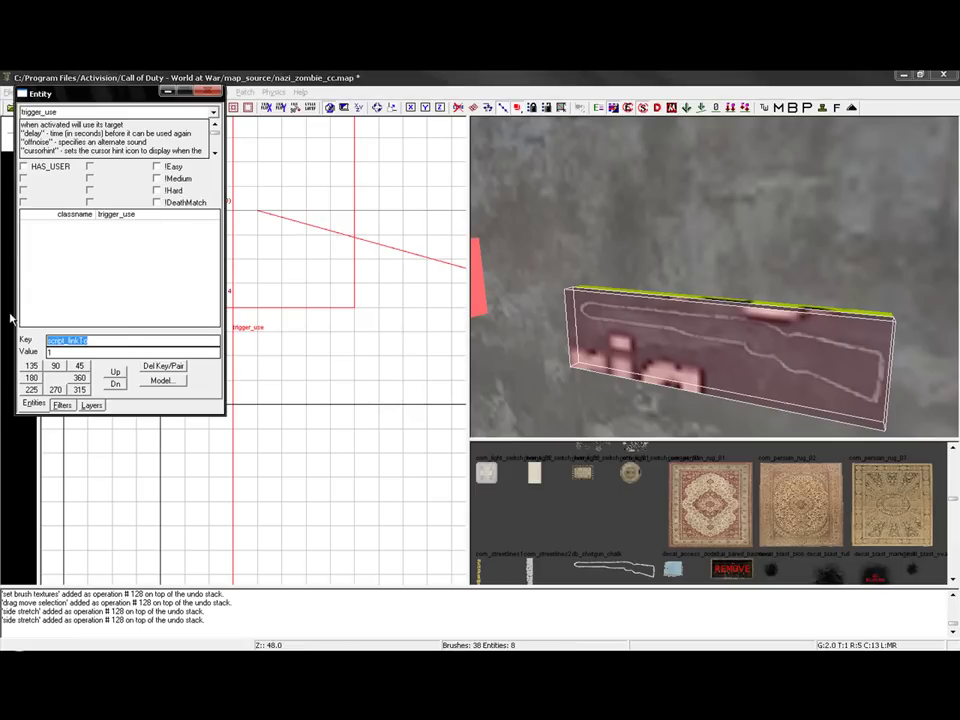
{"action": "key", "text": "ctrl+v"}
{"action": "left_click_drag", "start_coordinate": [94, 341], "coordinate": [48, 345]}
{"action": "key", "text": "BackSpace"}
{"action": "key", "text": "BackSpace"}
{"action": "key", "text": "BackSpace"}
{"action": "type", "text": "weapon_upgrade"}
{"action": "key", "text": "Return"}
Copy the zombie_weapon_upgrade key name from the Firefox tutorial and paste it as the trigger's next key
{"action": "key", "text": "alt+Tab"}
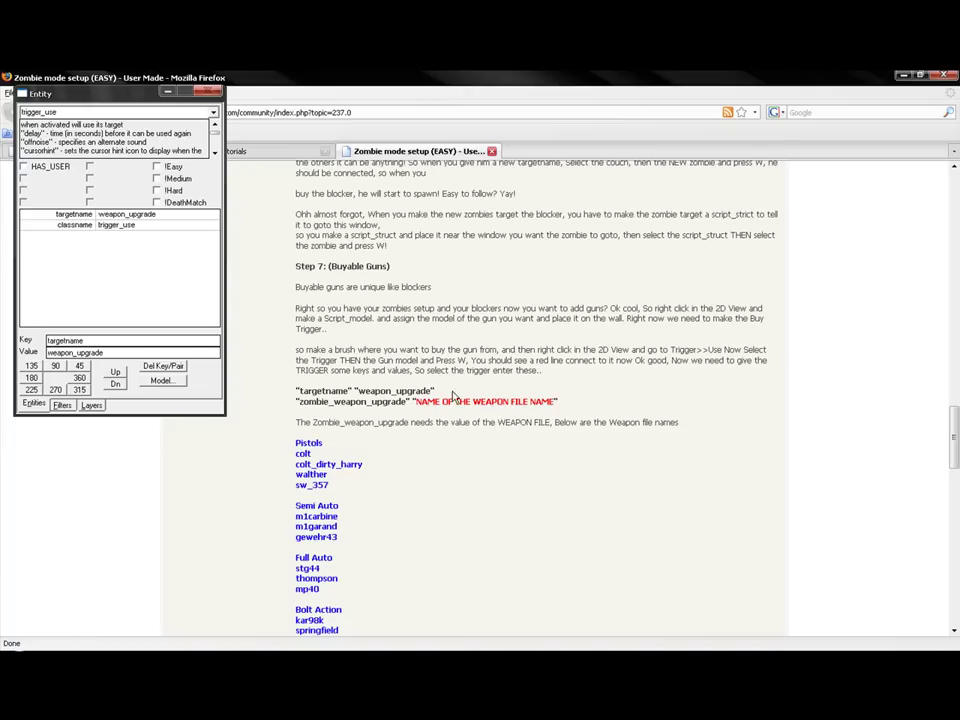
{"action": "left_click_drag", "start_coordinate": [299, 401], "coordinate": [406, 404]}
{"action": "key", "text": "ctrl+c"}
{"action": "key", "text": "alt+Tab"}
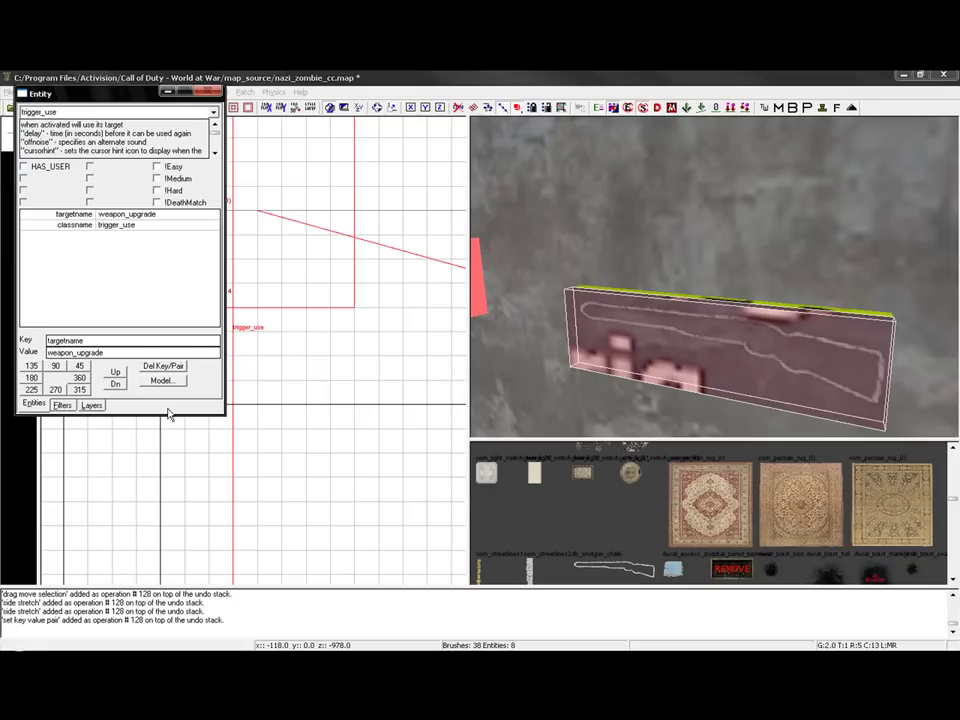
{"action": "key", "text": "ctrl+v"}
Select the shotgun file name doublebarrel_sawed_grip in the tutorial's weapon list and mark the trigger's current key value for replacement
{"action": "key", "text": "alt+Tab"}
{"action": "left_click", "coordinate": [485, 414]}
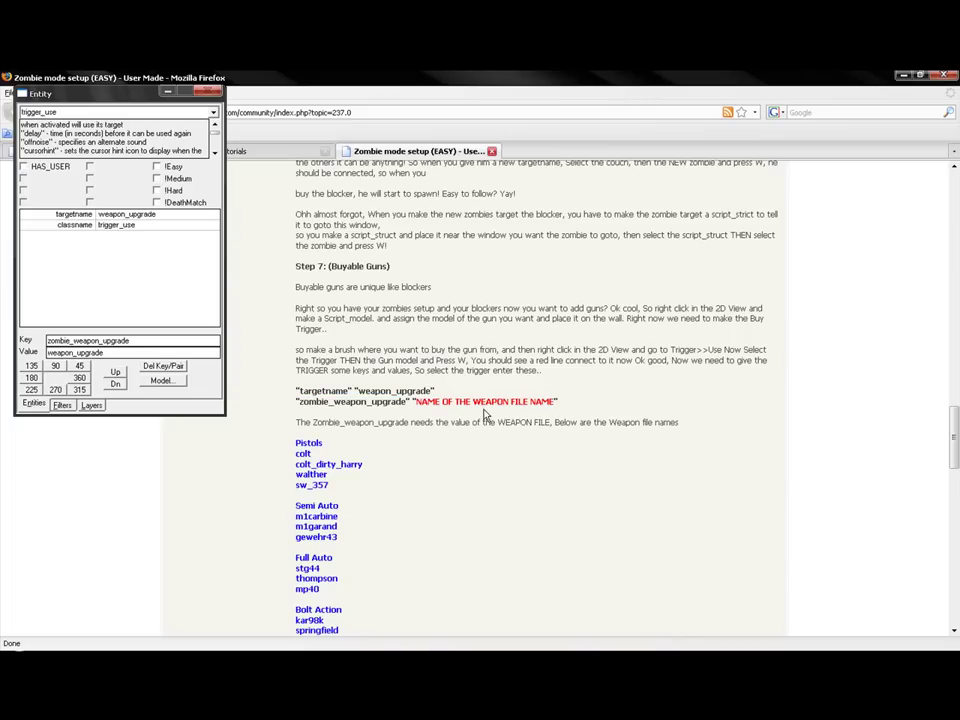
{"action": "scroll", "coordinate": [416, 401], "scroll_direction": "down", "scroll_amount": 3}
{"action": "scroll", "coordinate": [316, 356], "scroll_direction": "down", "scroll_amount": 7}
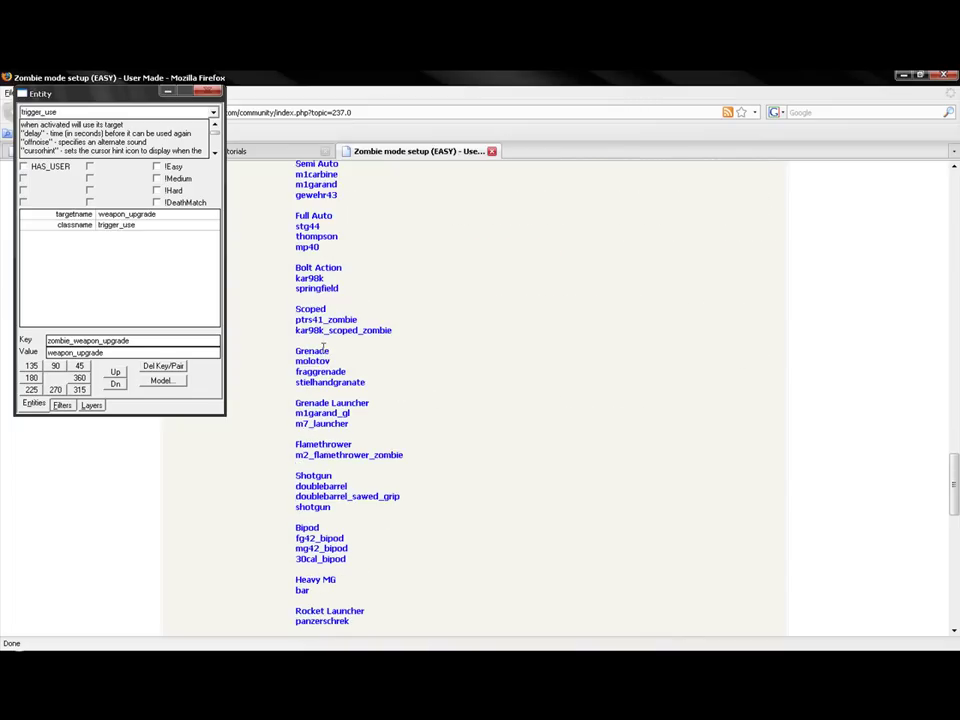
{"action": "scroll", "coordinate": [367, 416], "scroll_direction": "up", "scroll_amount": 4}
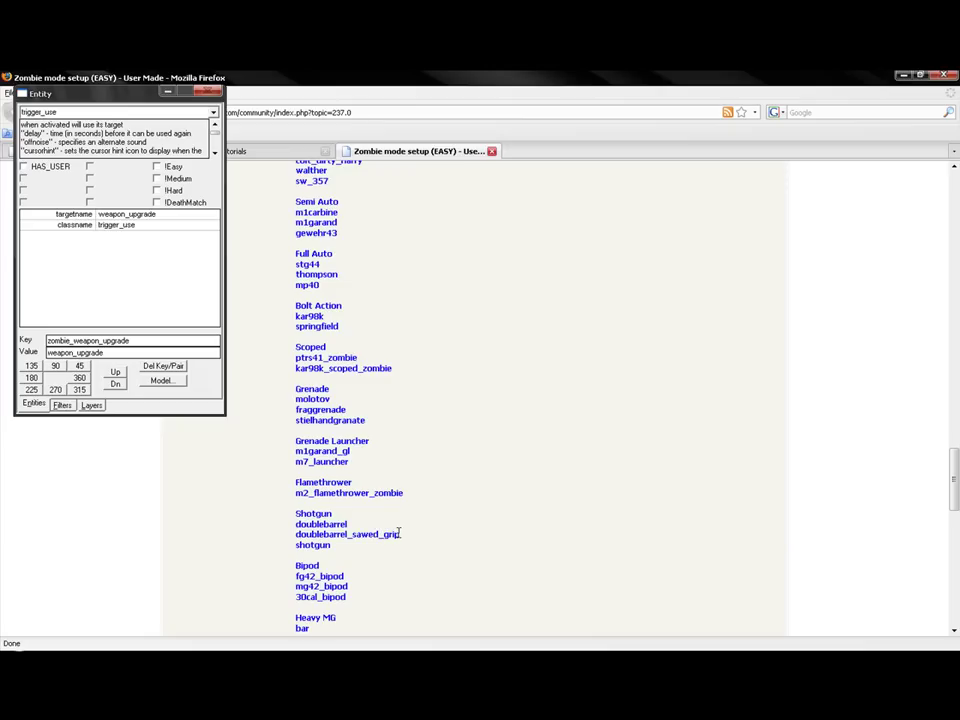
{"action": "left_click_drag", "start_coordinate": [399, 533], "coordinate": [295, 527]}
{"action": "left_click", "coordinate": [715, 658]}
{"action": "left_click_drag", "start_coordinate": [129, 354], "coordinate": [1, 291]}
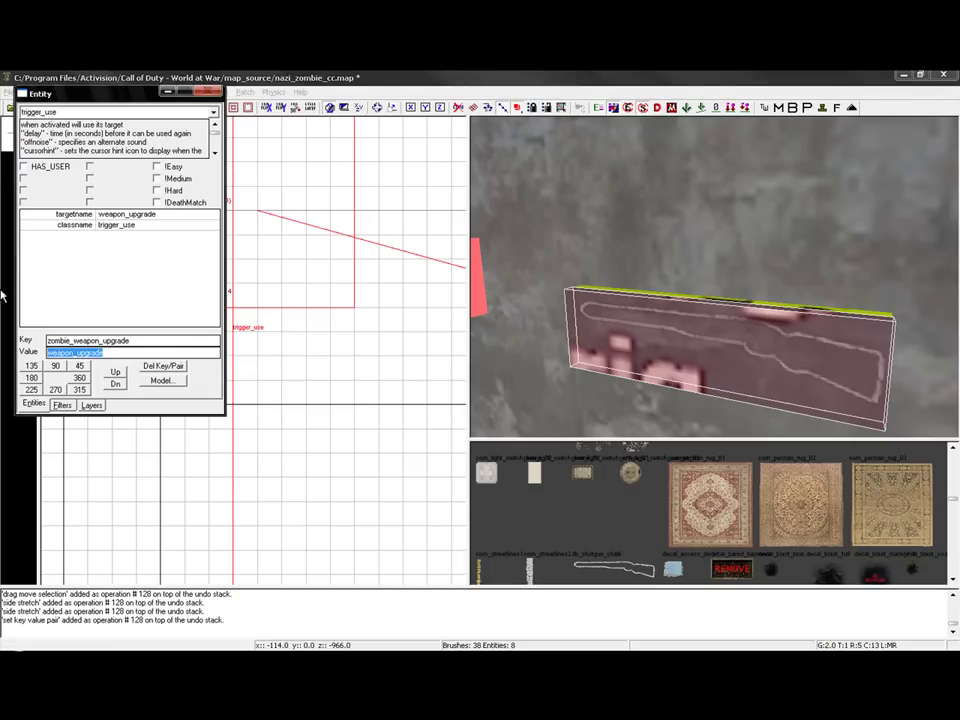